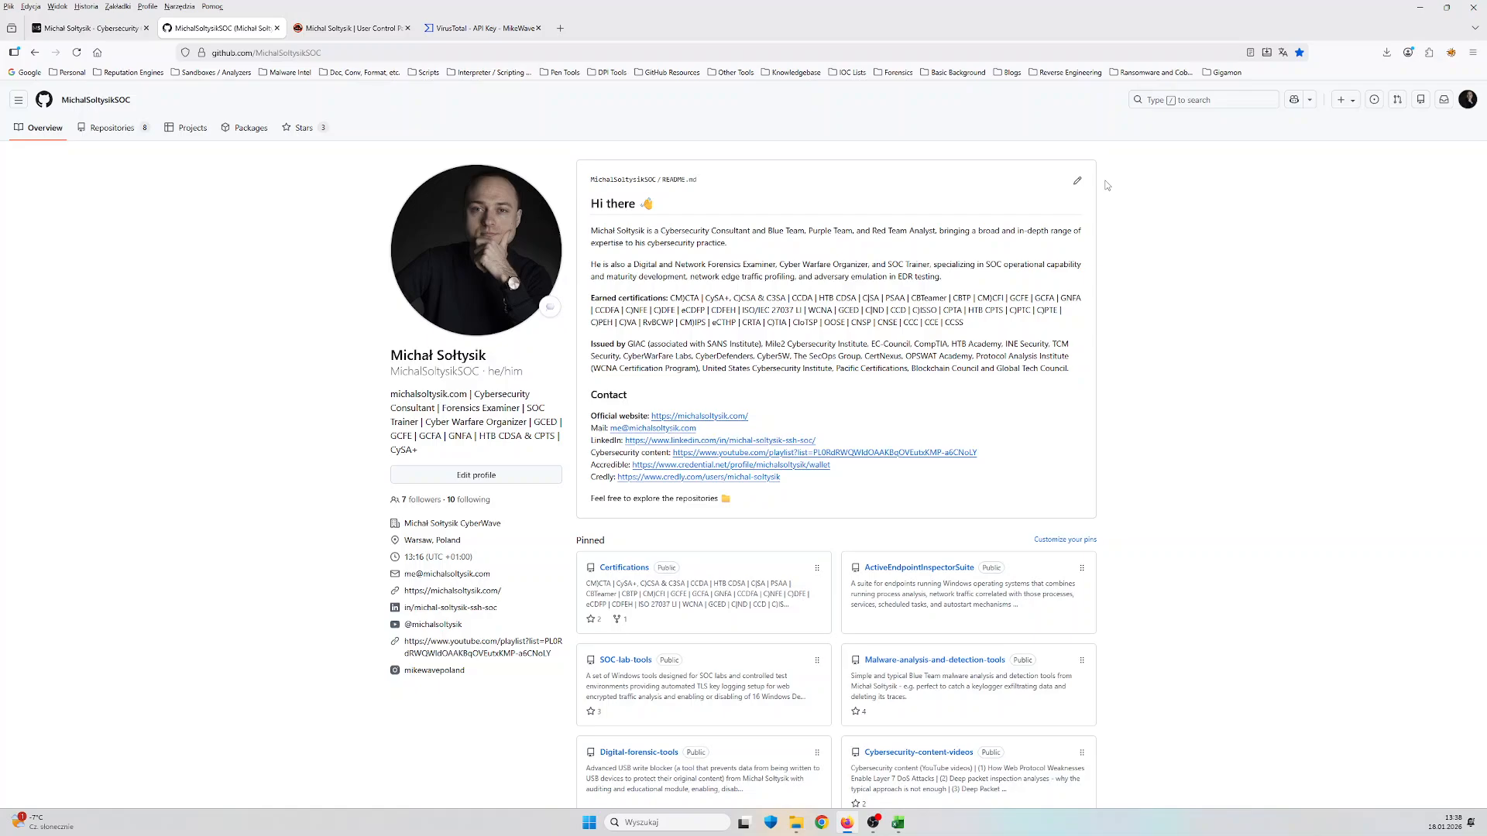
# Open the pinned ActiveEndpointInspectorSuite repository and check its code download options
pyautogui.click(961, 569)
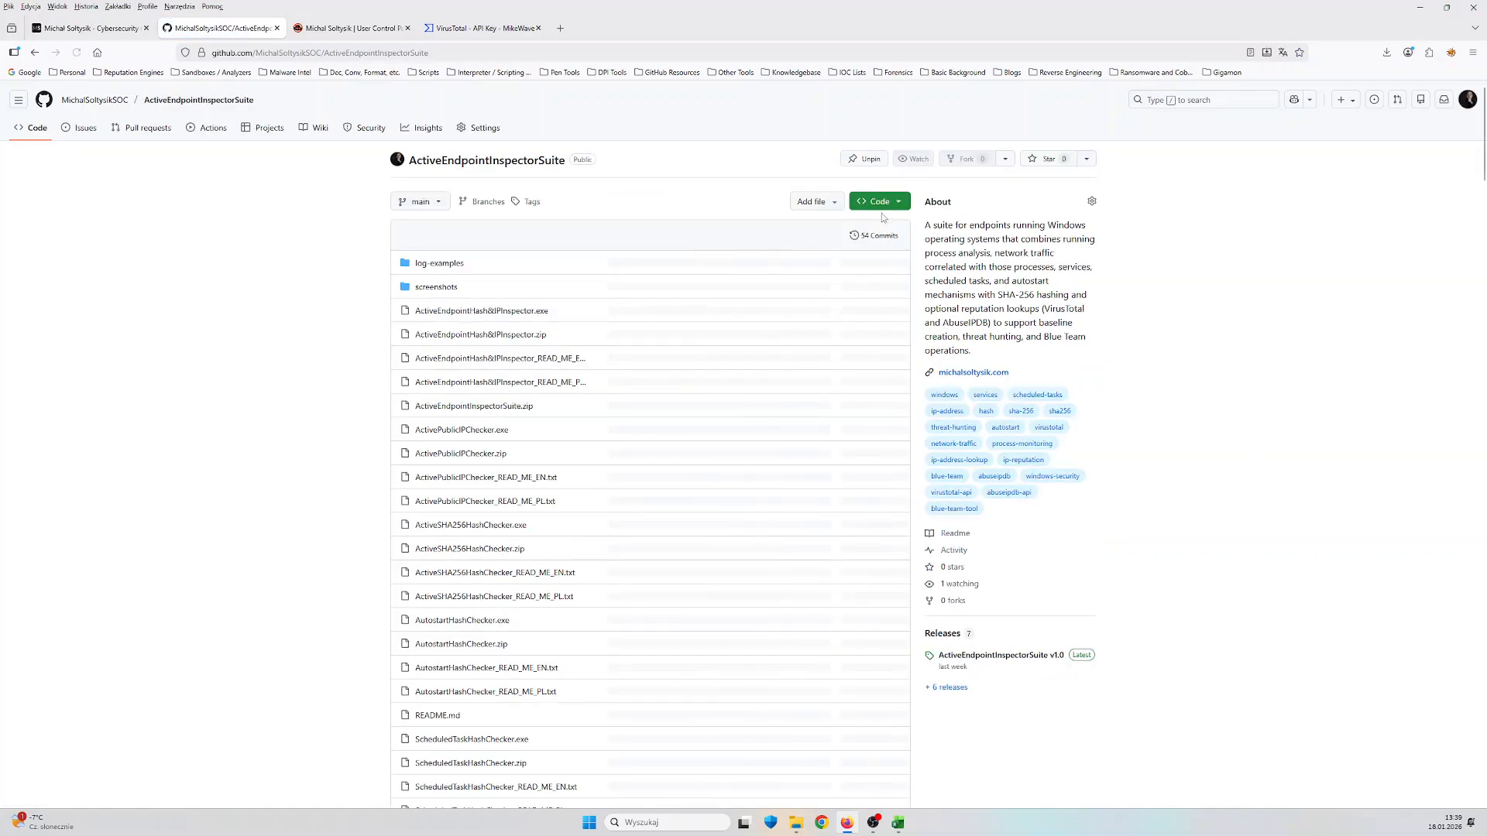
pyautogui.click(880, 202)
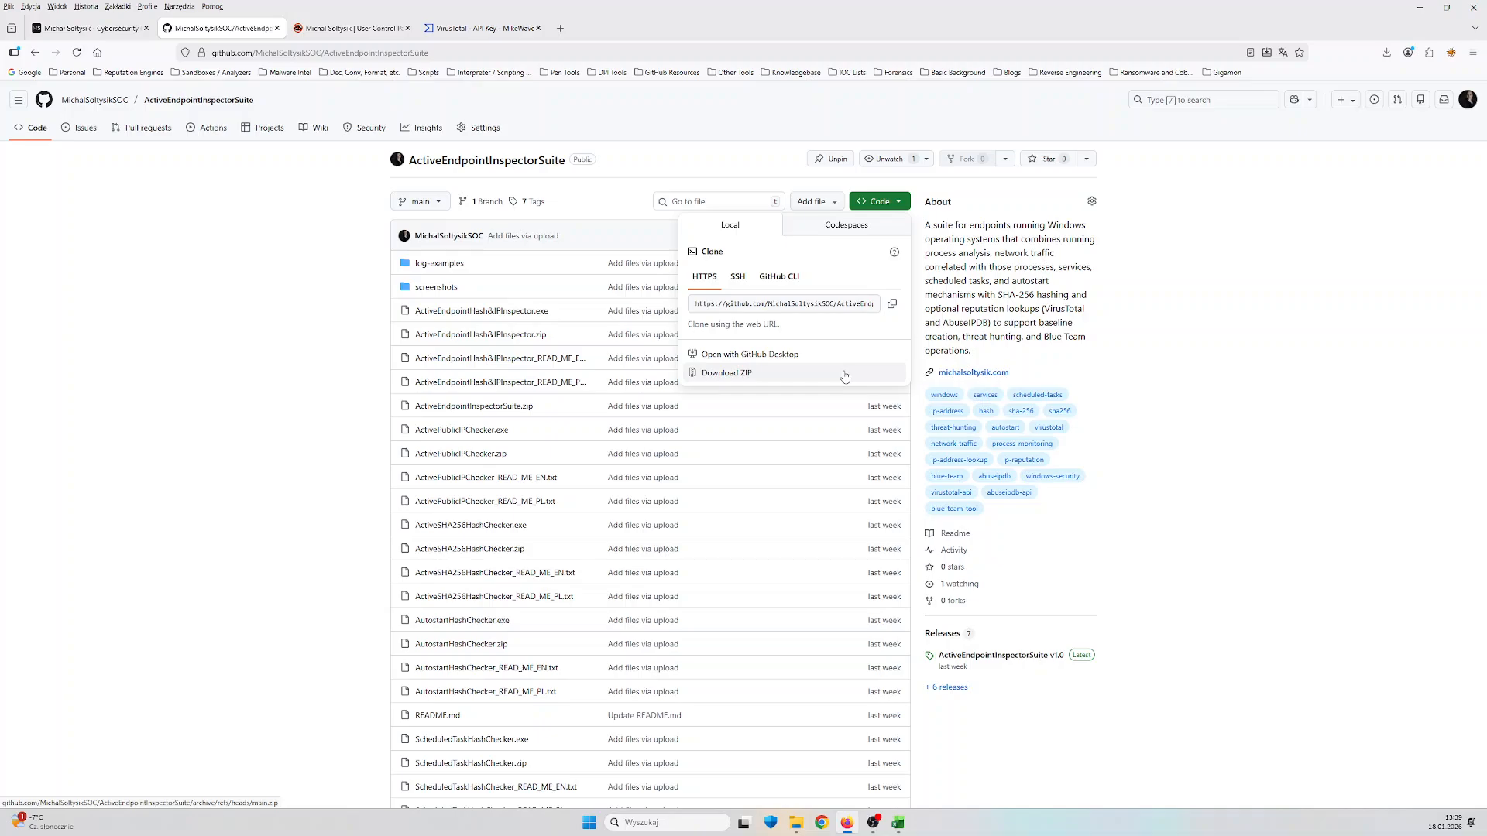
pyautogui.click(302, 466)
# Open the repository's releases and examine the purpose and assets of each tool release, down to ActiveEndpointHash&IPInspector v1.0
pyautogui.scroll(-2, 306, 464)
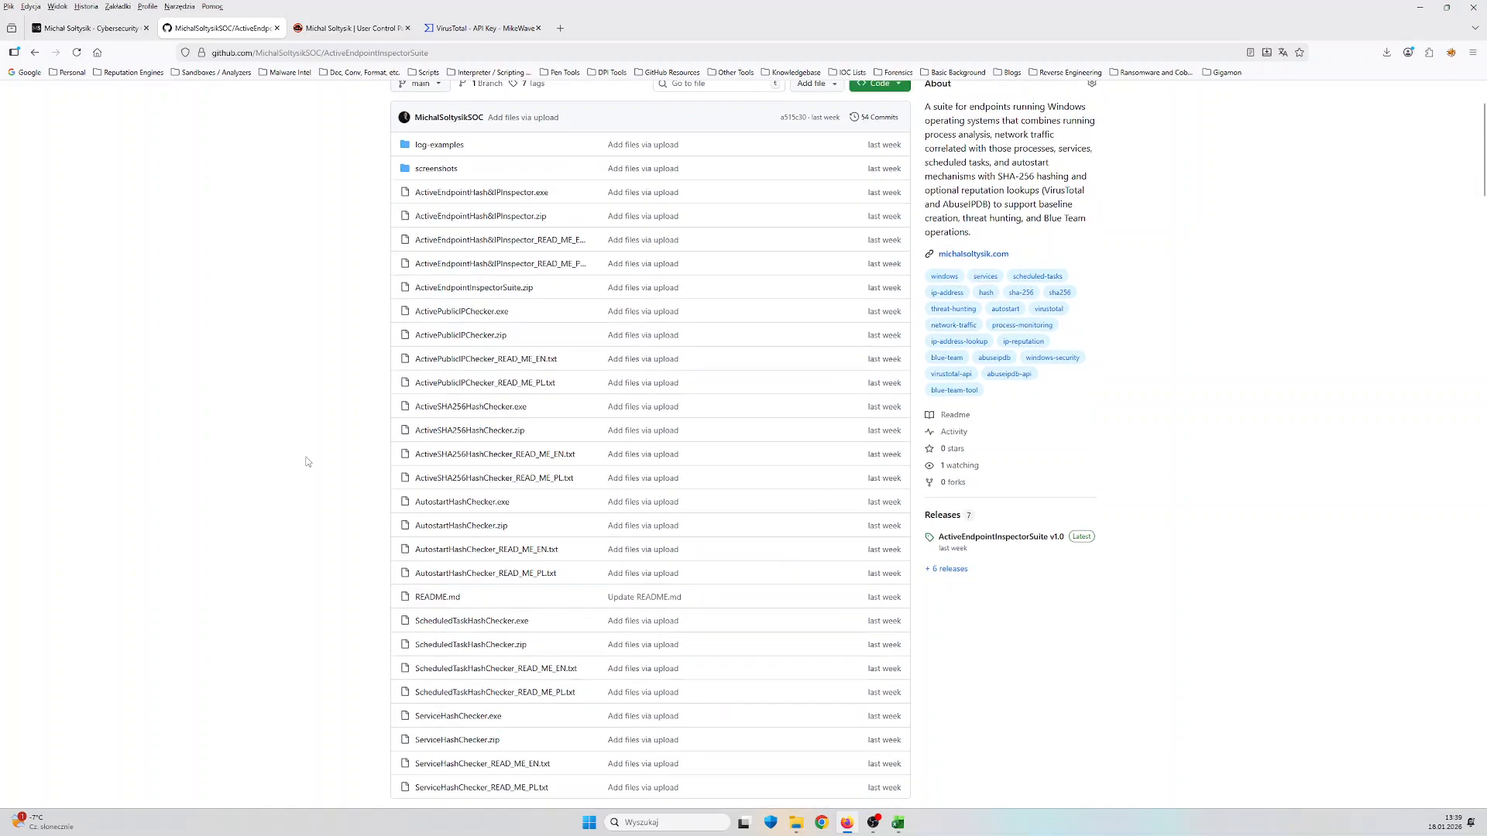
pyautogui.click(956, 517)
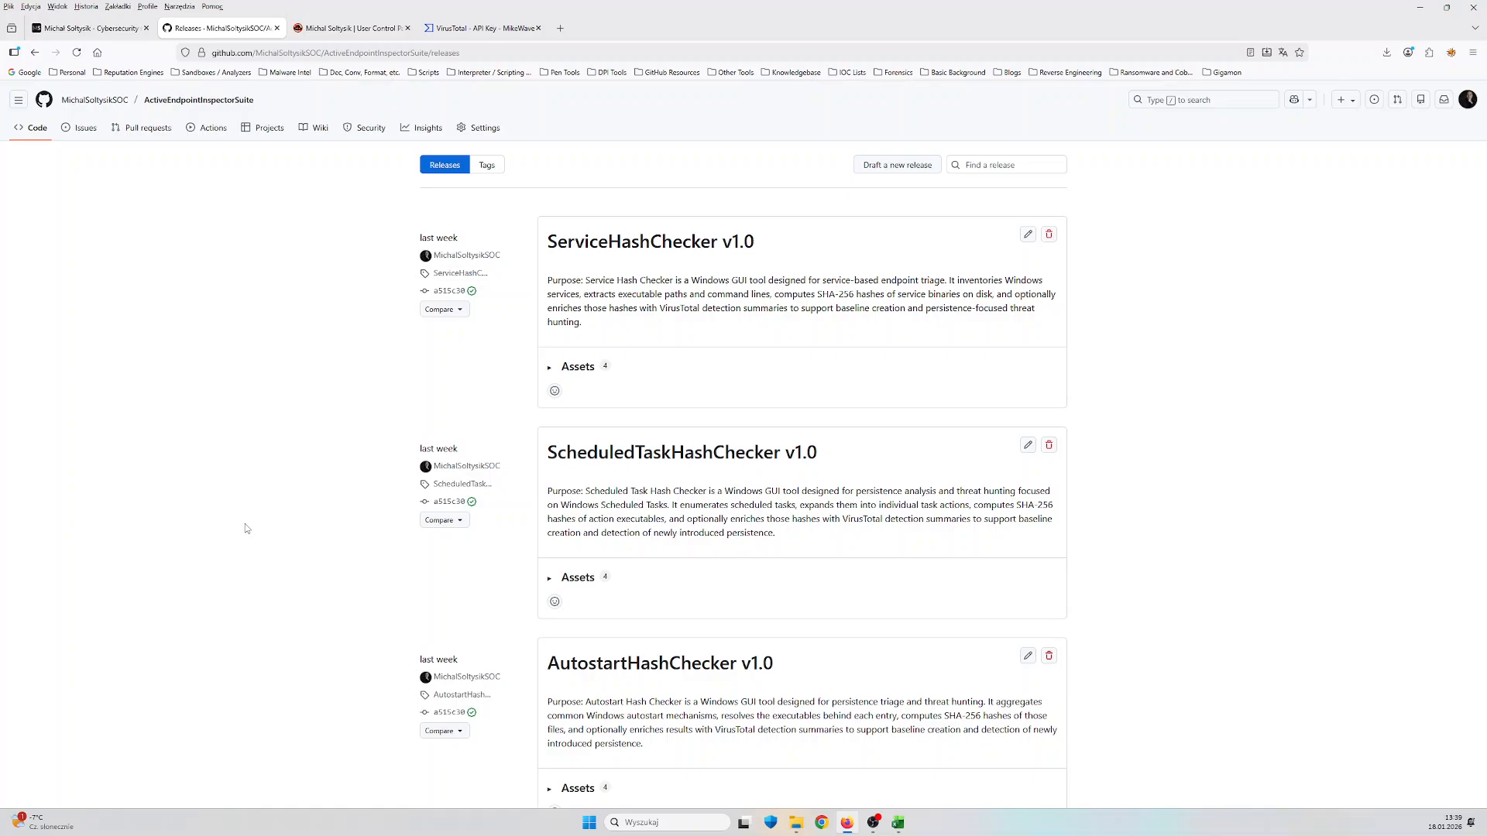
pyautogui.scroll(-1, 245, 528)
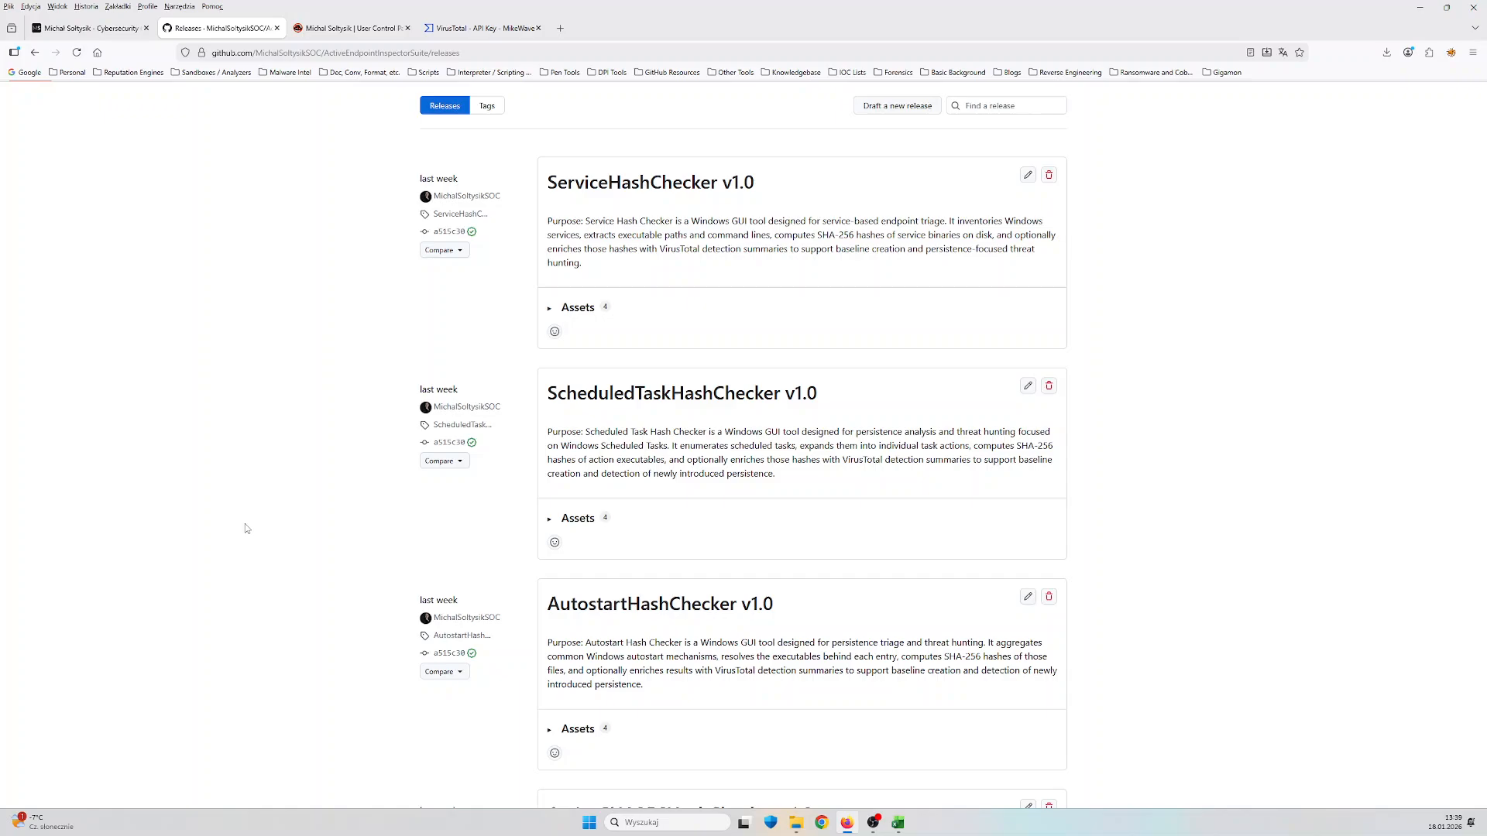
pyautogui.scroll(-1, 246, 528)
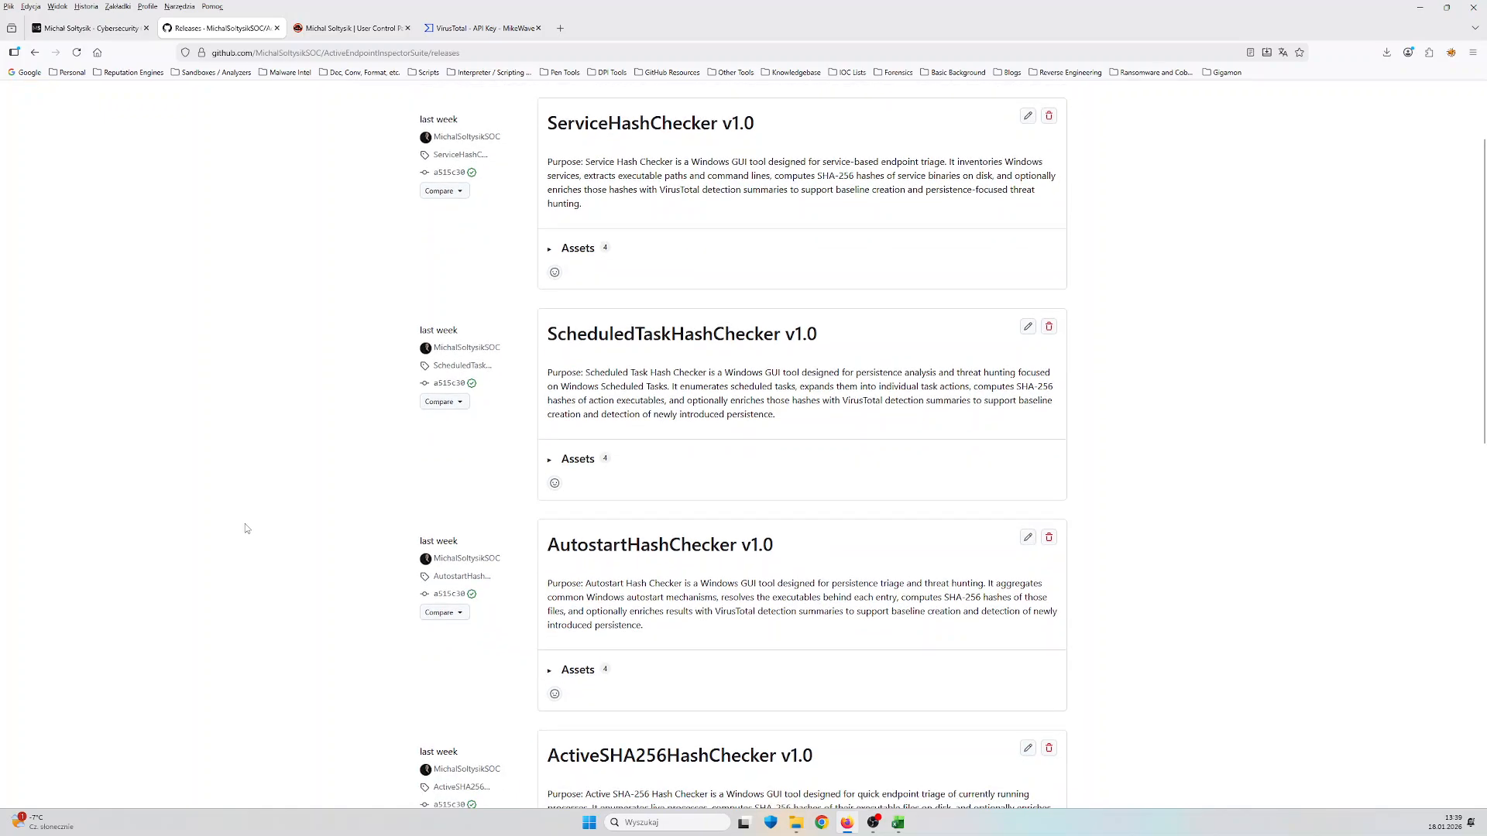
pyautogui.scroll(-2, 246, 528)
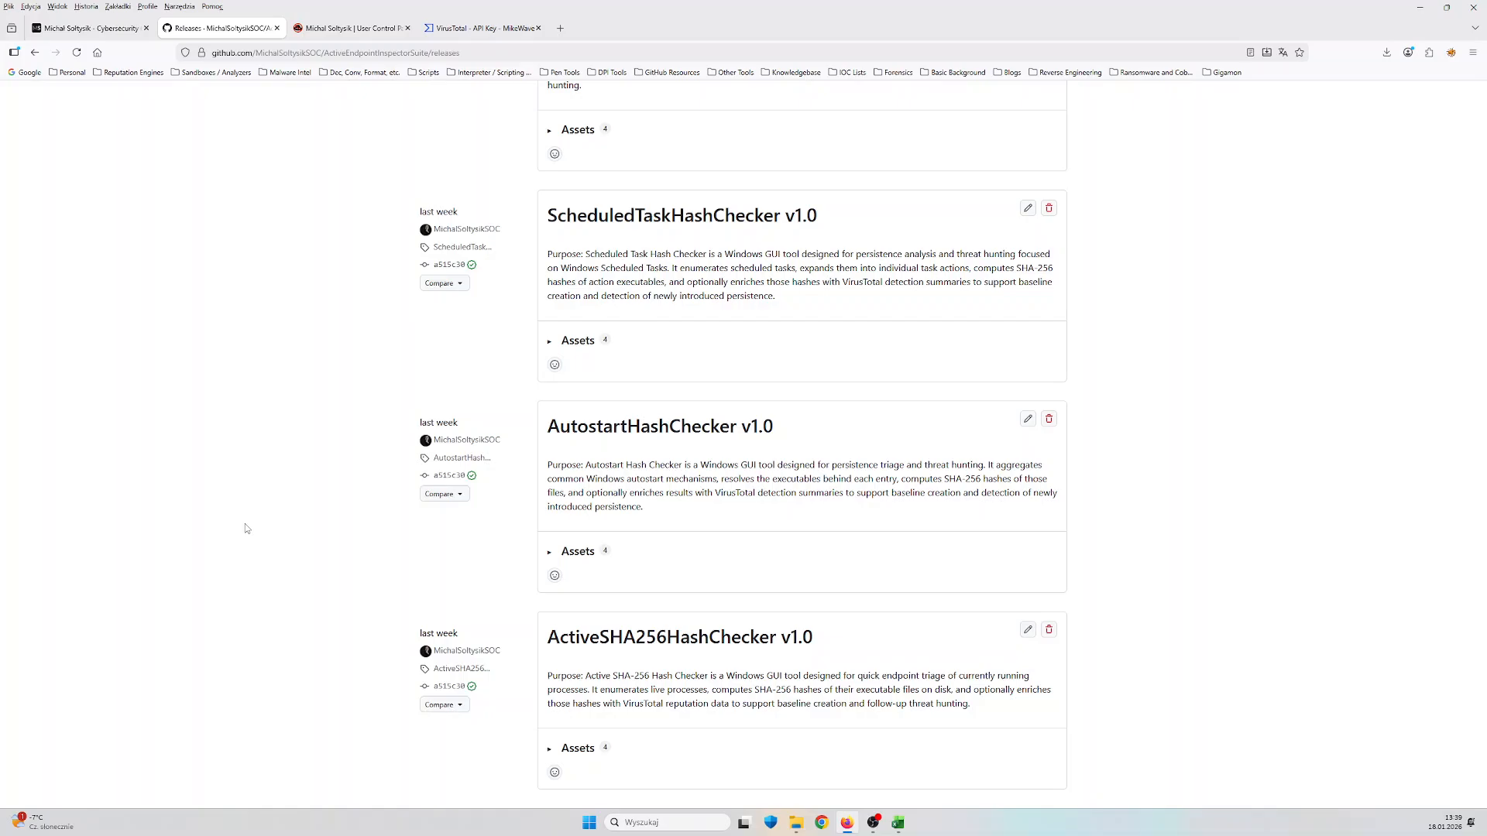
pyautogui.scroll(-2, 246, 529)
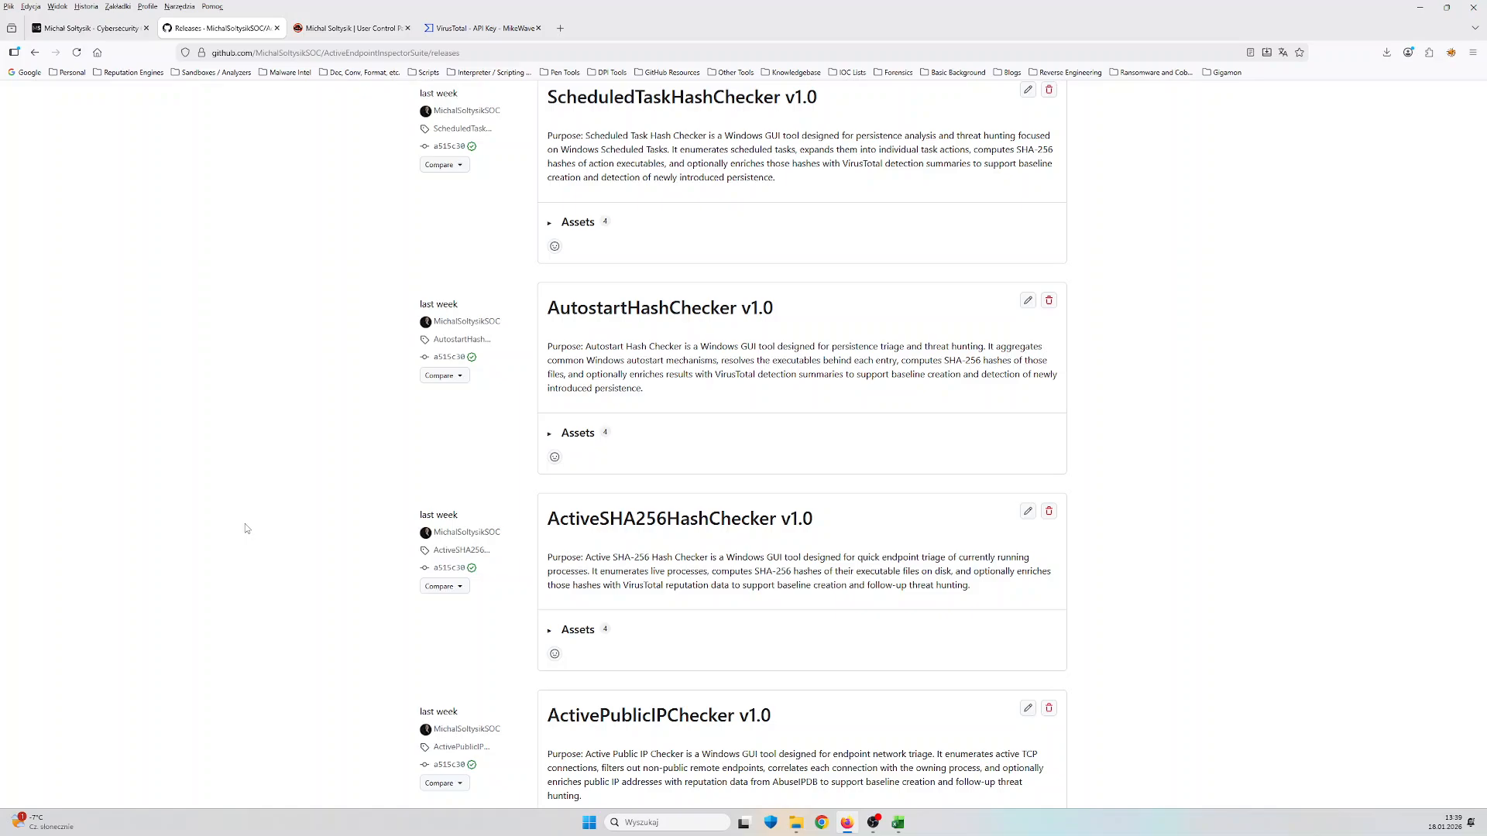
pyautogui.scroll(-2, 246, 529)
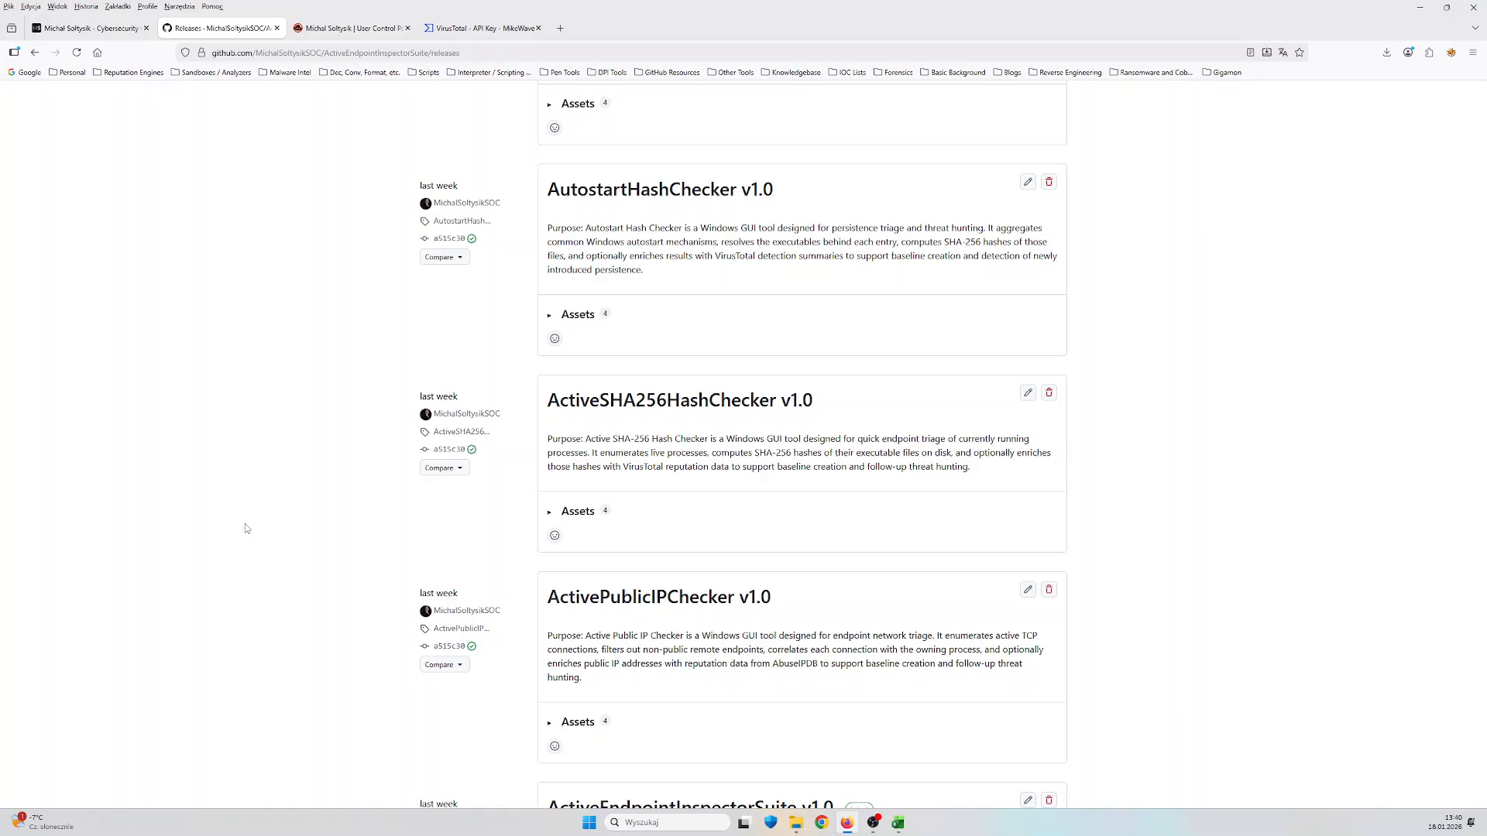
pyautogui.scroll(-3, 245, 528)
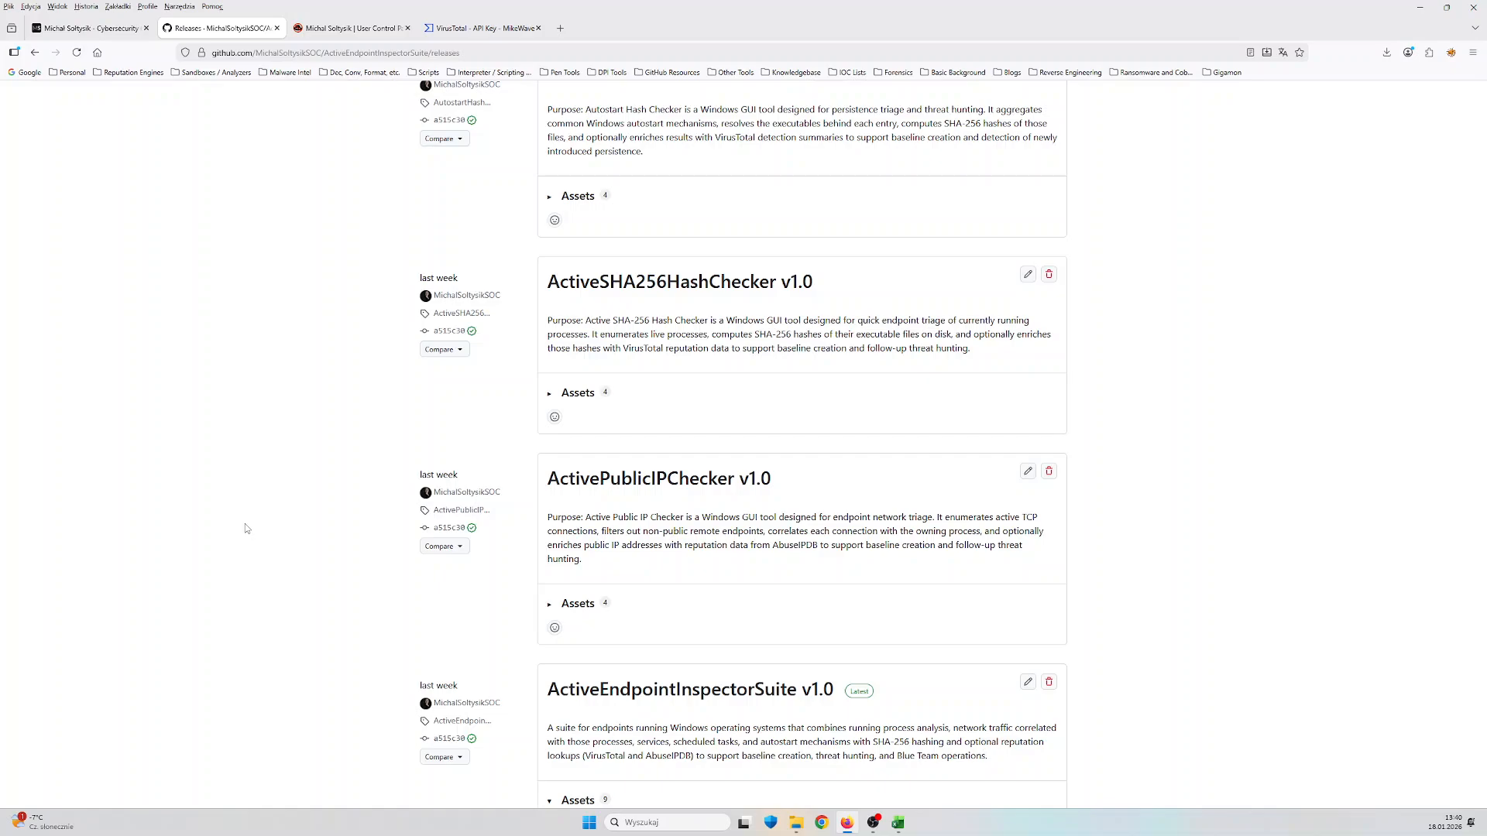
pyautogui.scroll(-1, 246, 528)
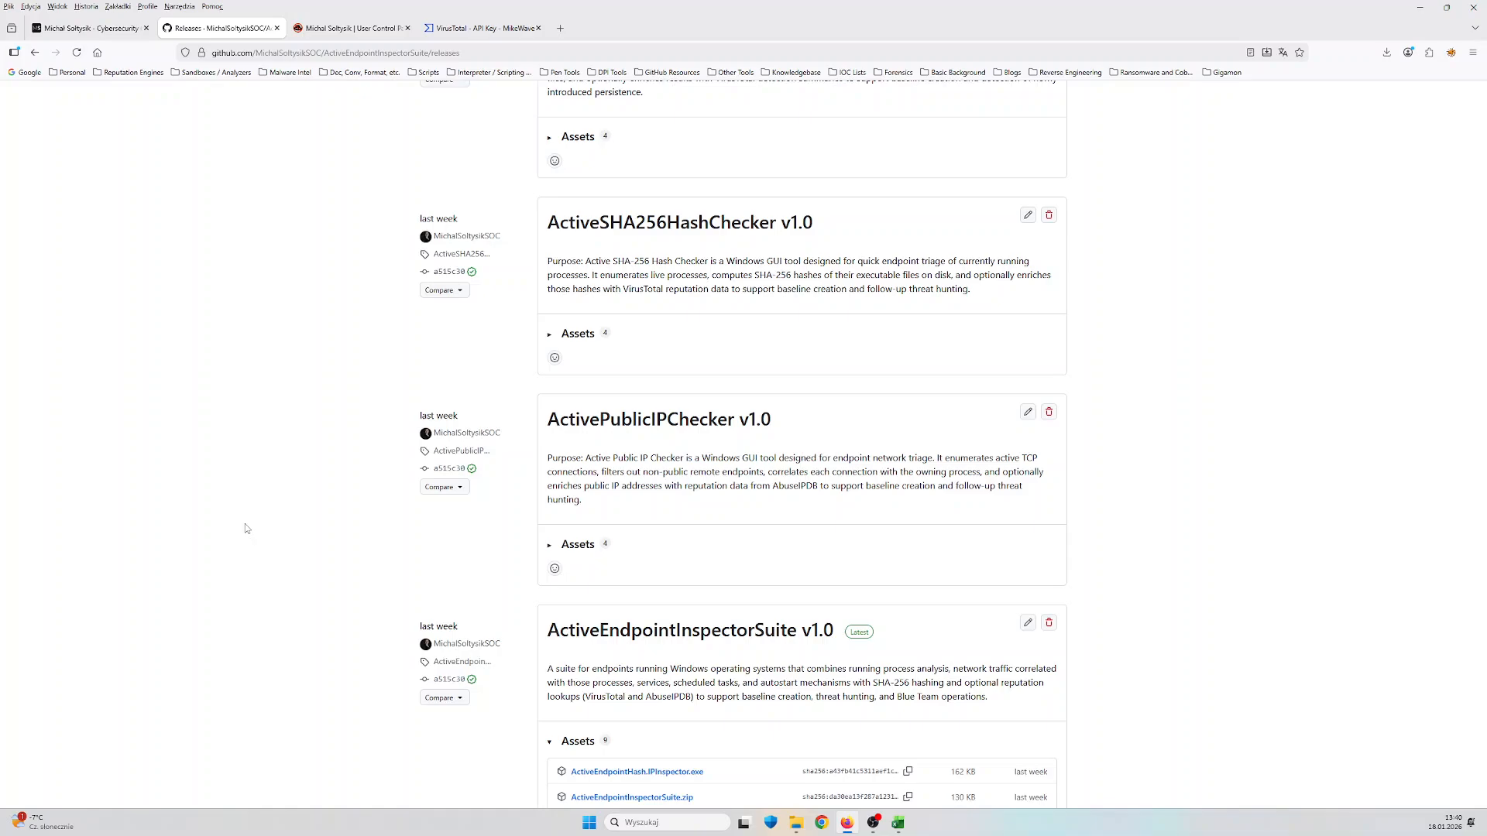
pyautogui.scroll(-1, 247, 528)
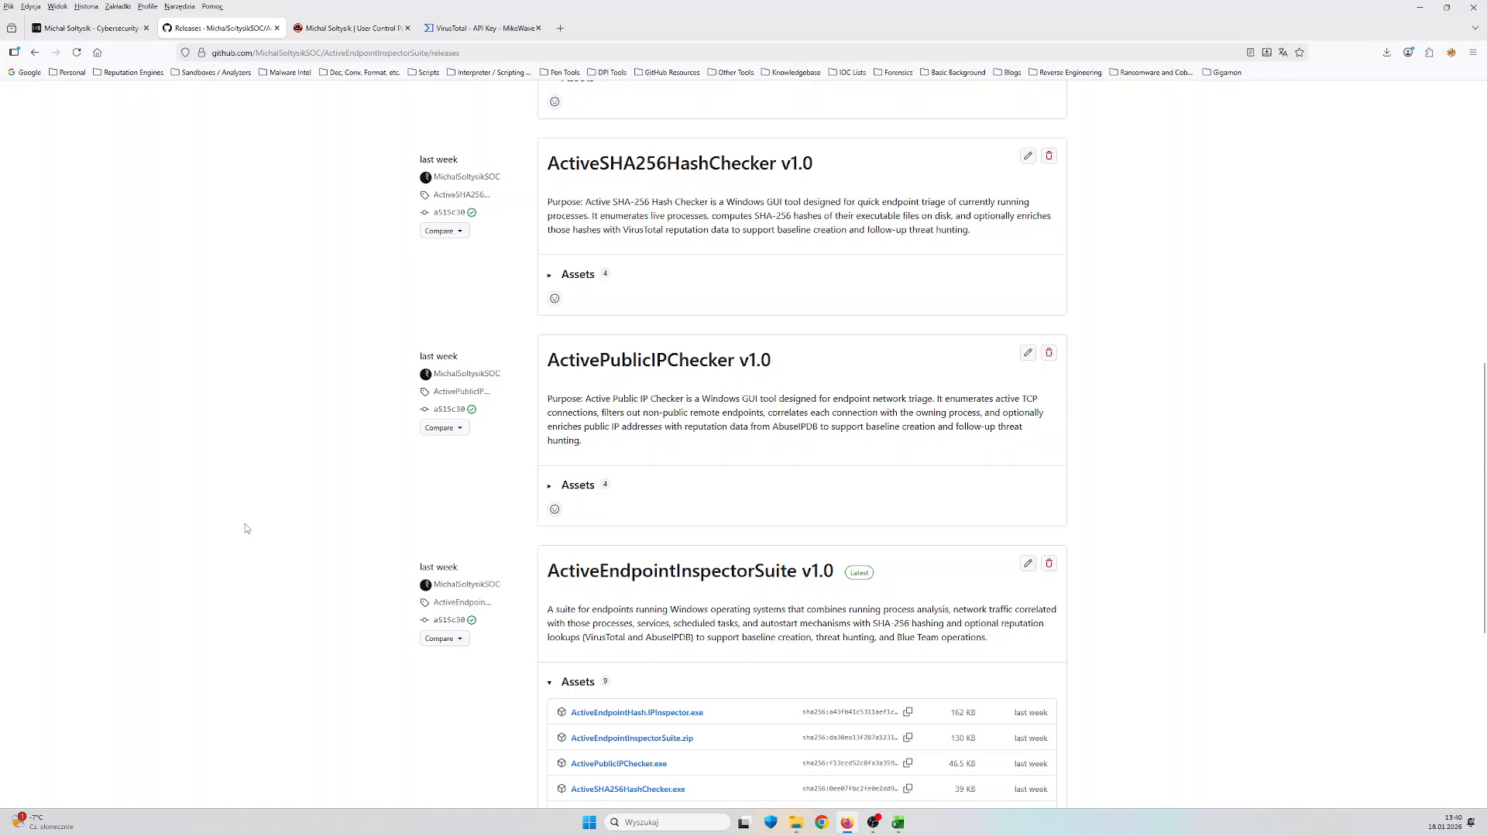
pyautogui.scroll(-1, 245, 528)
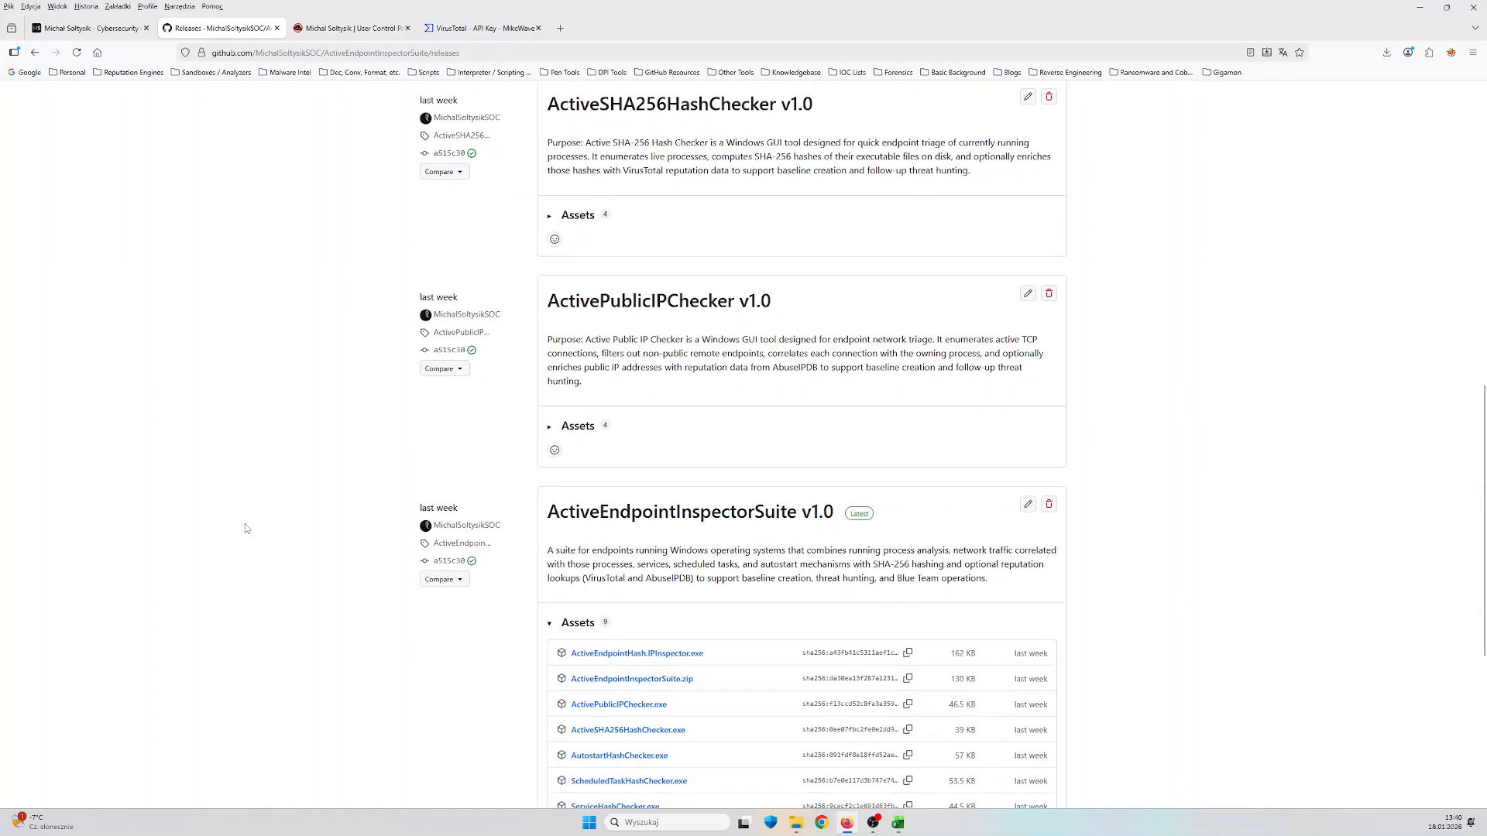
pyautogui.scroll(-1, 245, 524)
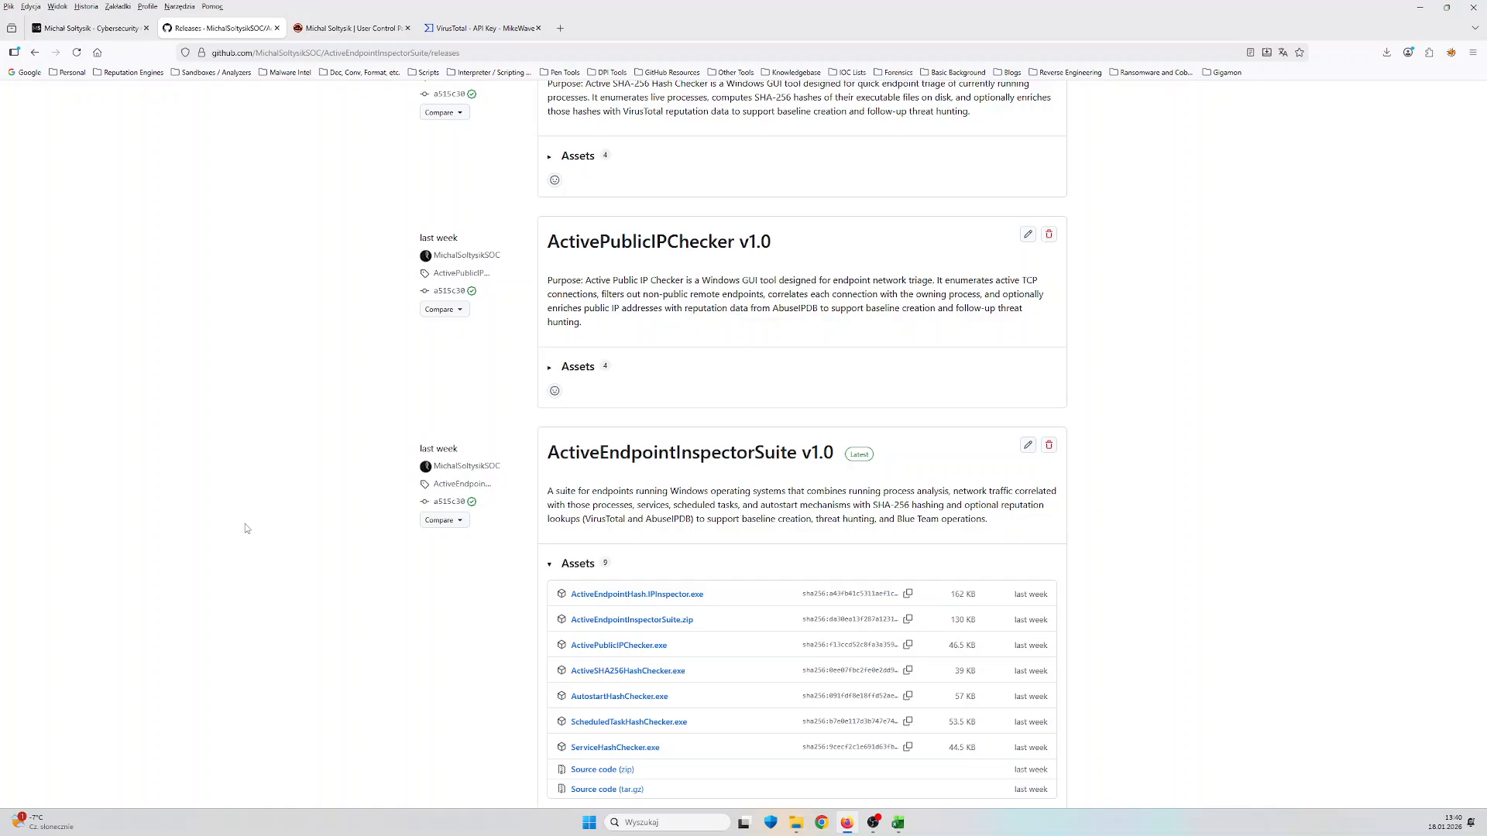
pyautogui.scroll(-2, 245, 529)
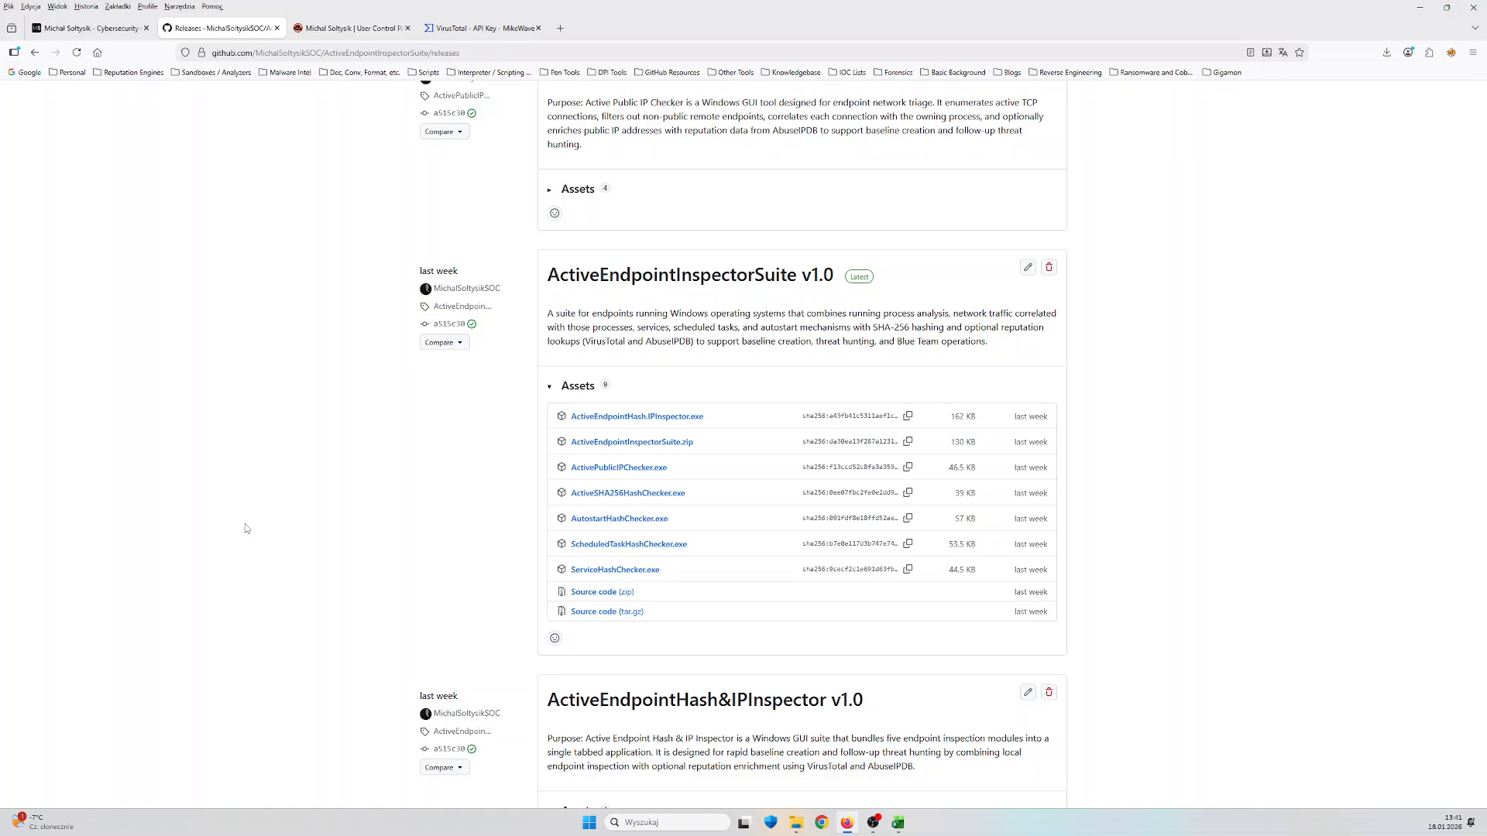
pyautogui.scroll(-3, 245, 527)
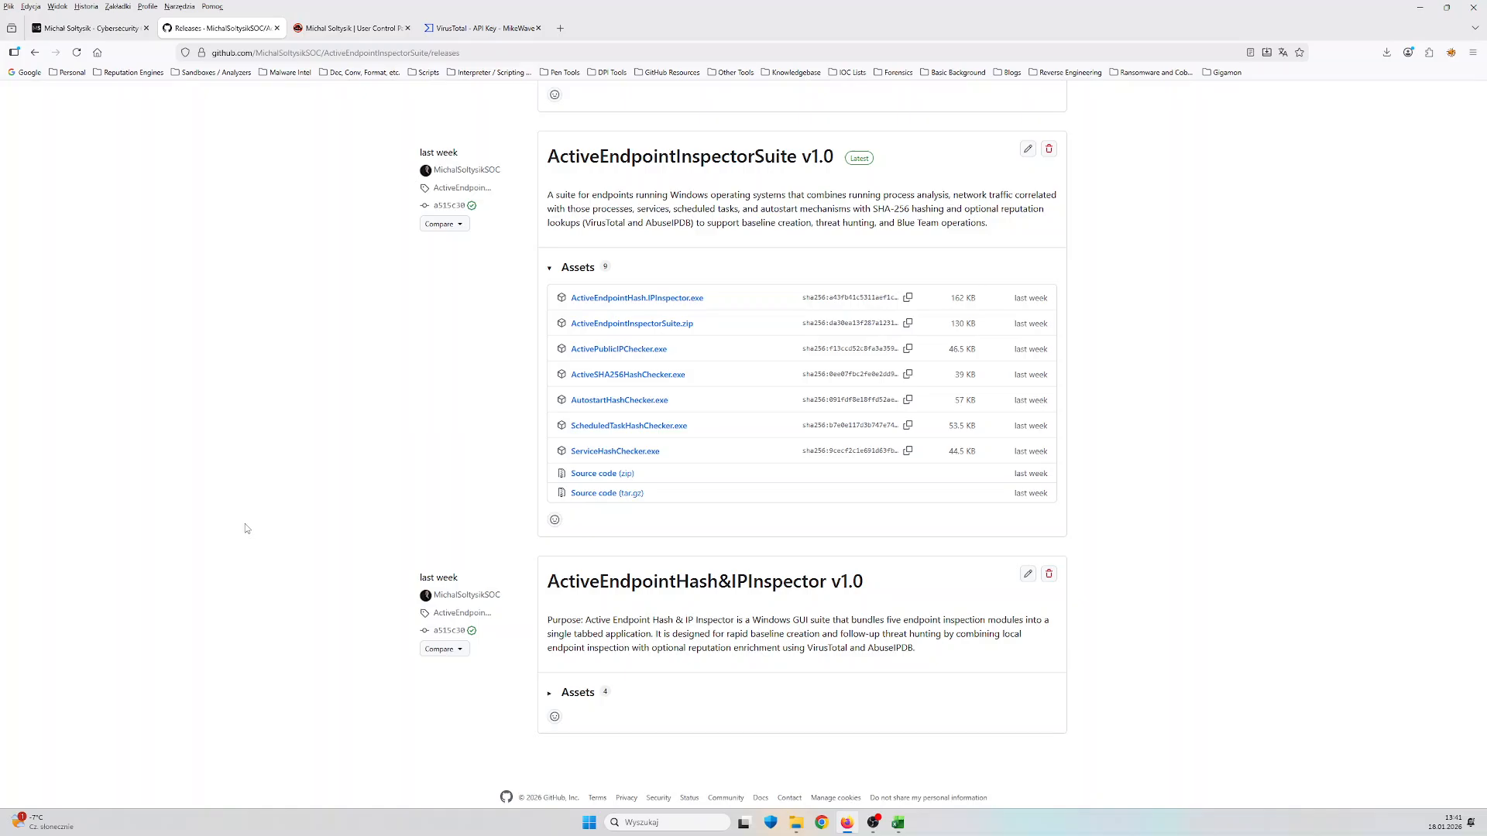
pyautogui.scroll(-1, 245, 524)
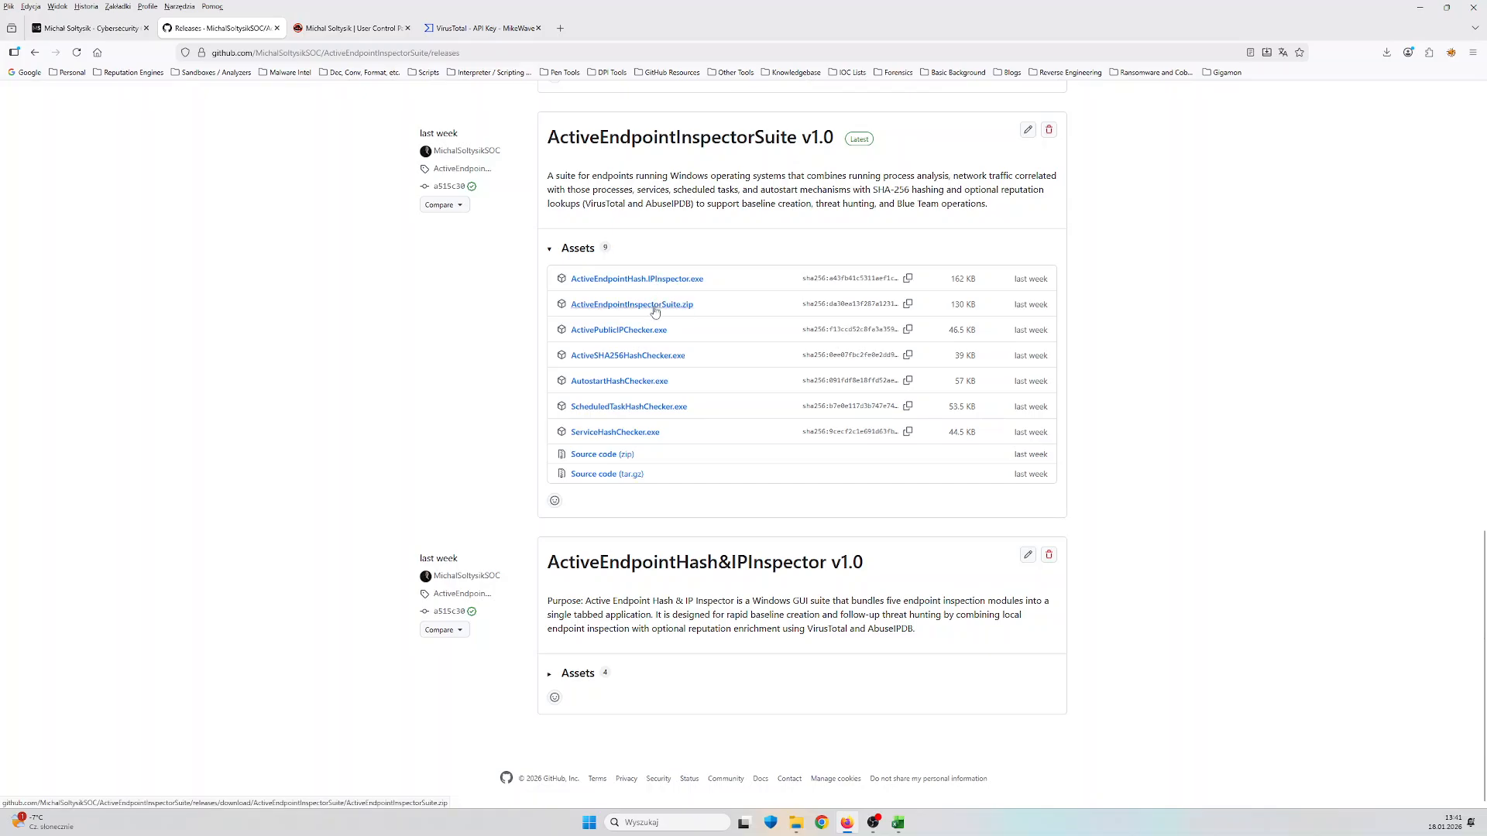
# Return to the repository's file list, view its files from the beginning, and go back to the owner's profile page
pyautogui.click(35, 52)
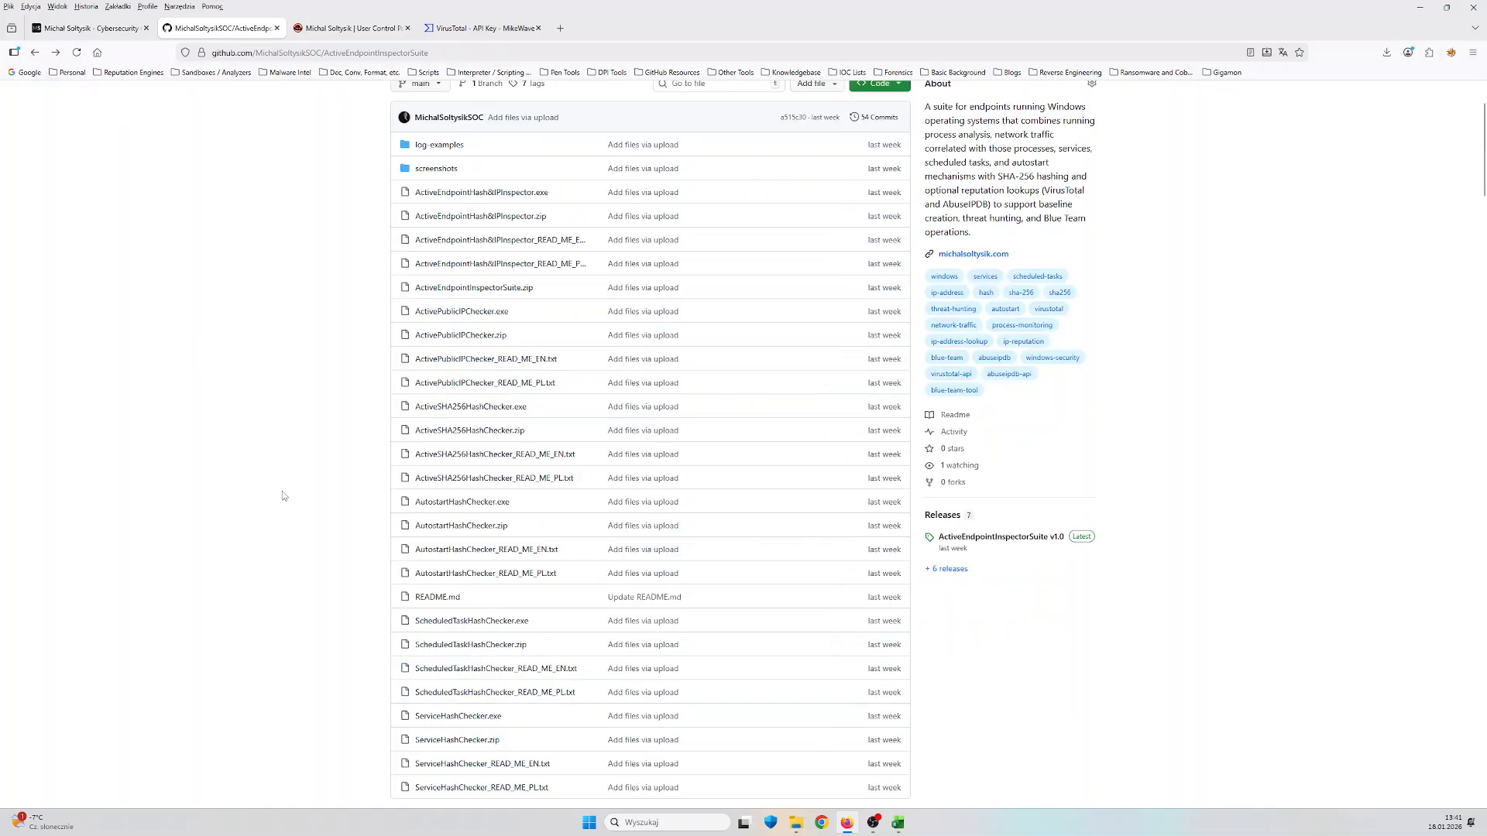
pyautogui.scroll(2, 282, 492)
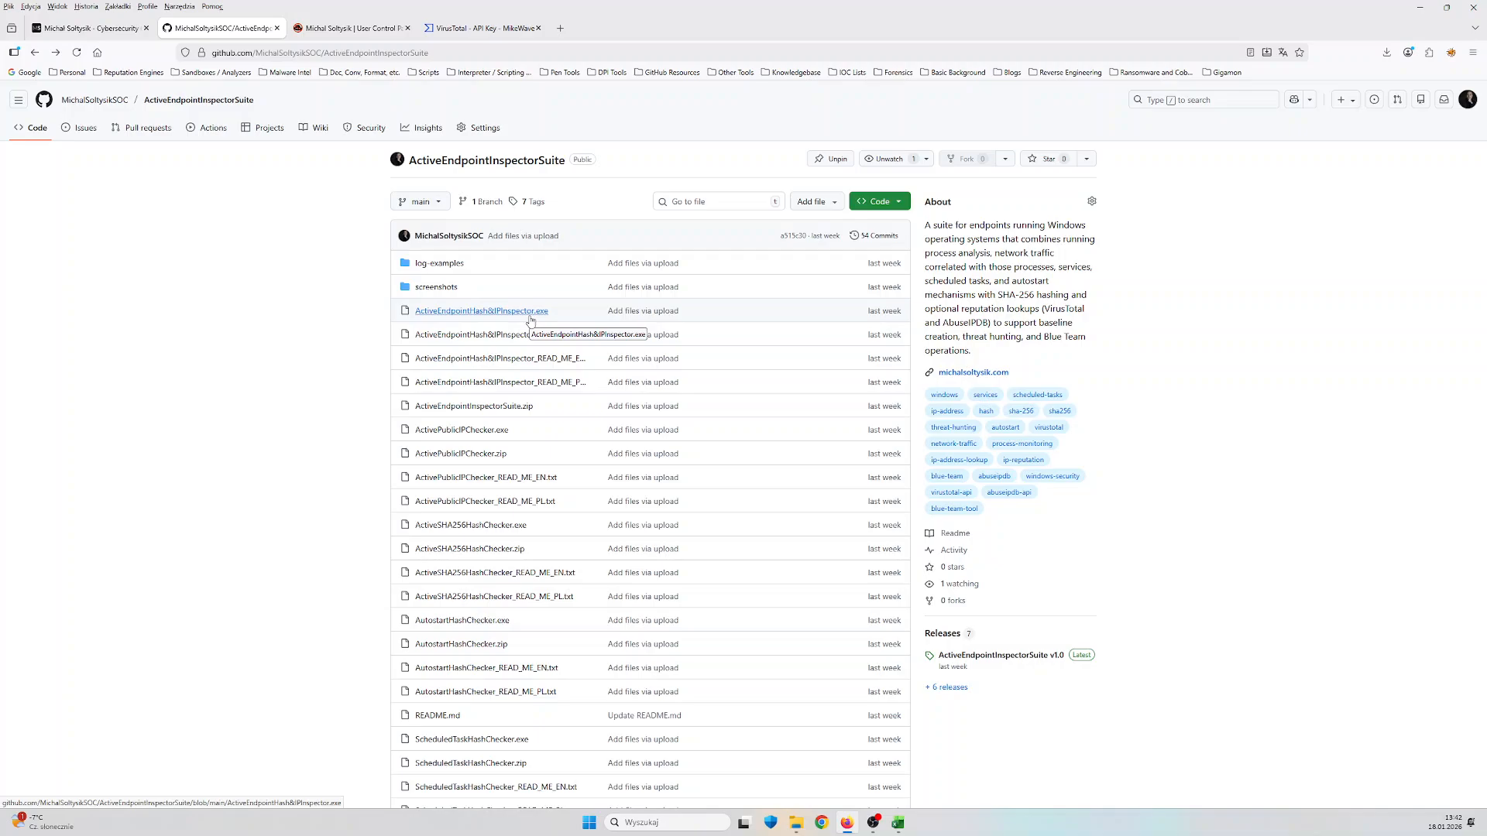
pyautogui.click(96, 102)
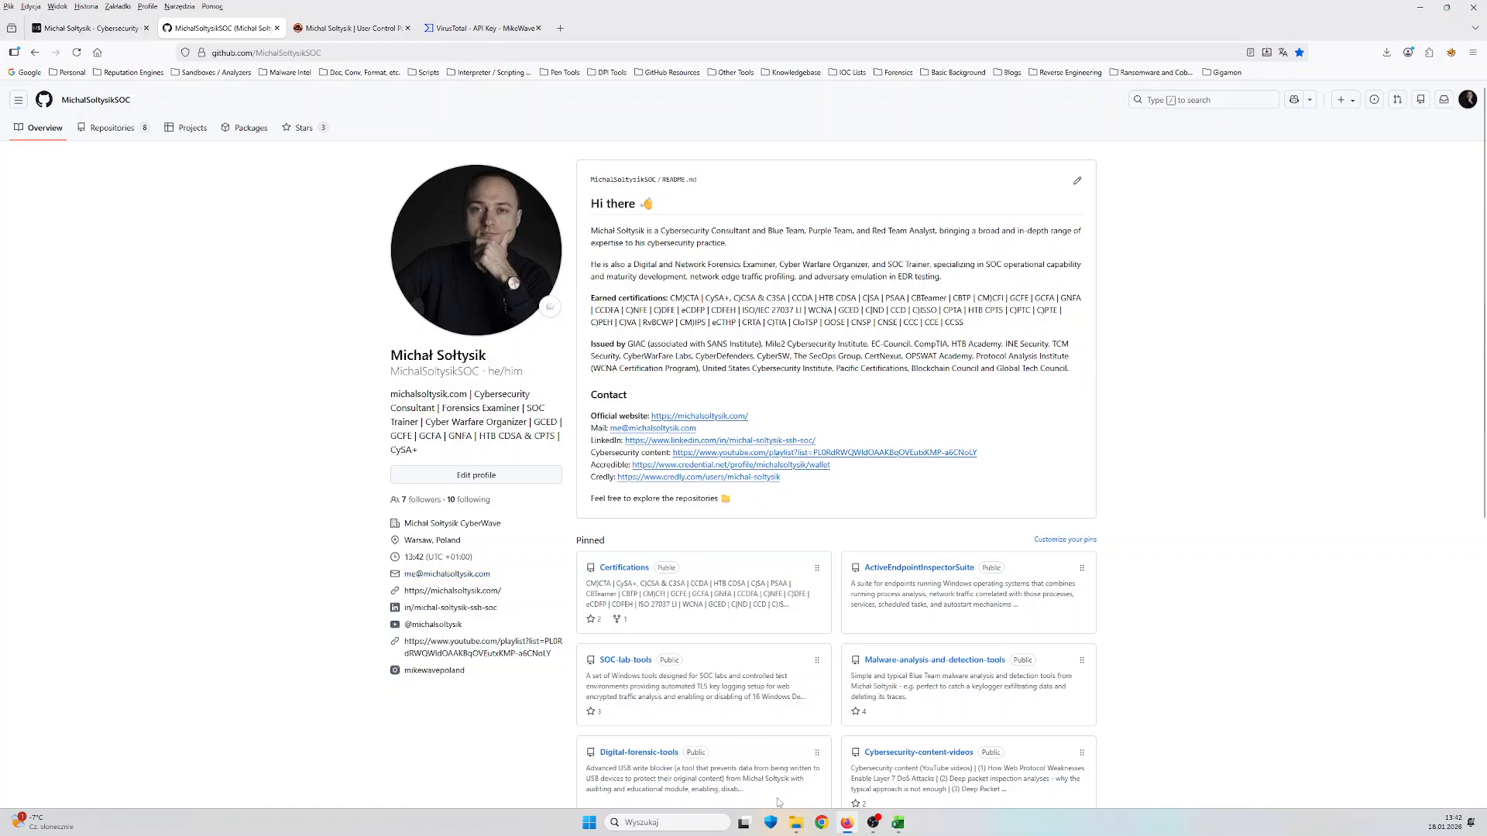
# Switch to File Explorer and launch ActiveEndpointHash&IPInspector.exe from the ActiveEndpointInspectorSuite-main folder
pyautogui.click(793, 822)
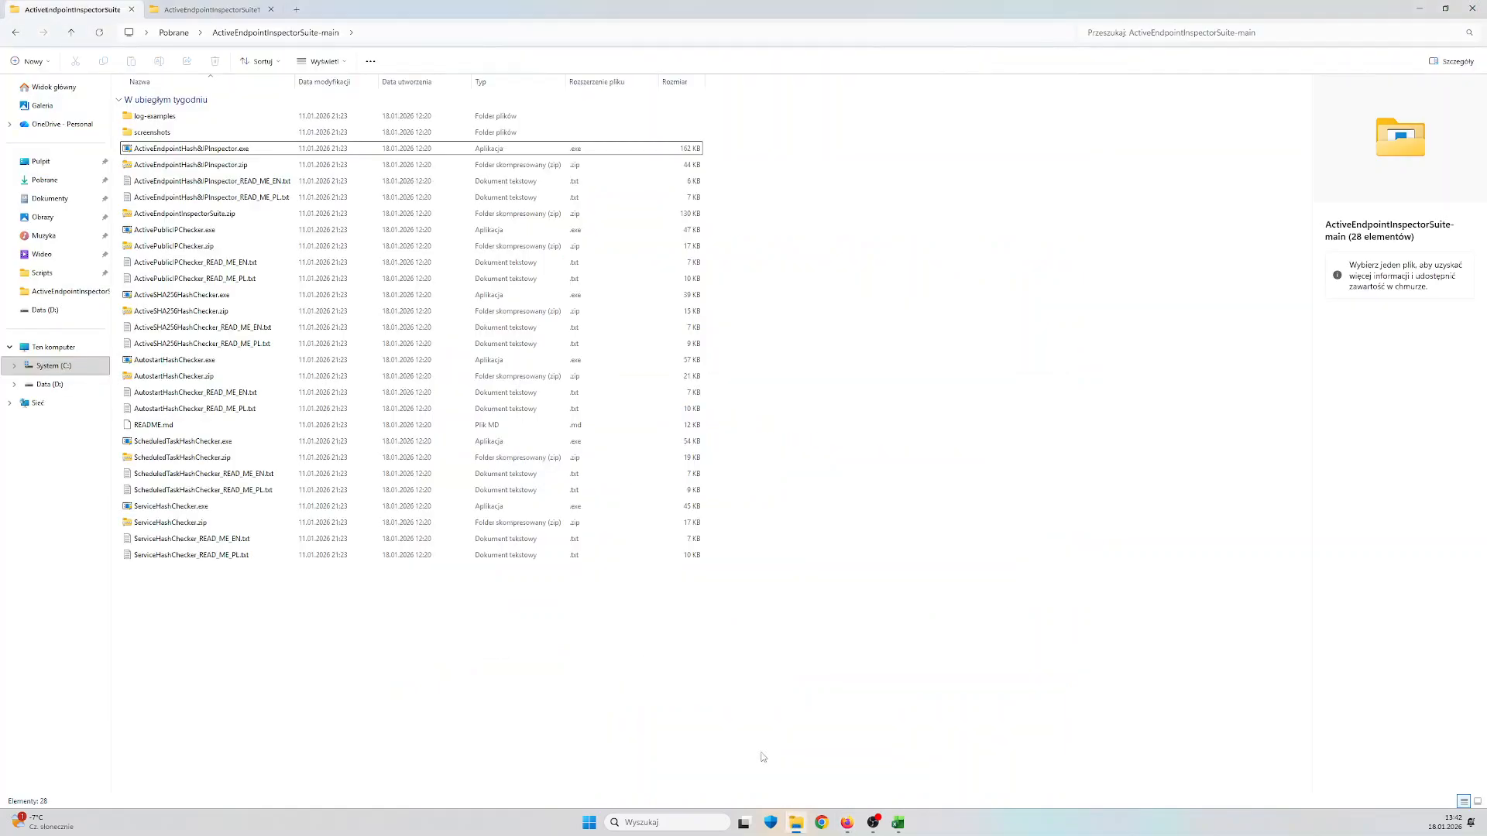
pyautogui.click(250, 150)
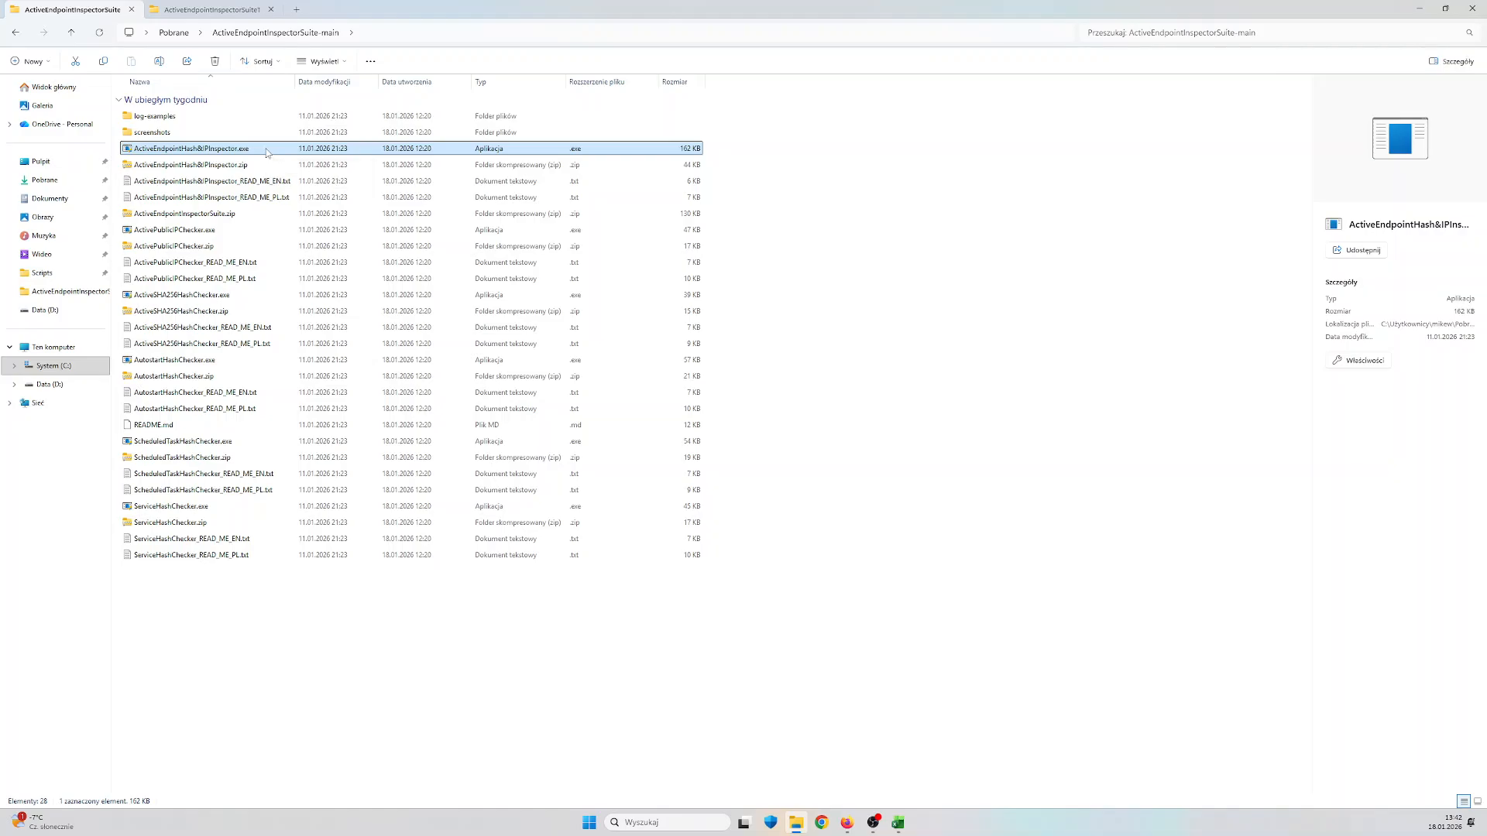
pyautogui.rightClick(266, 150)
pyautogui.click(311, 239)
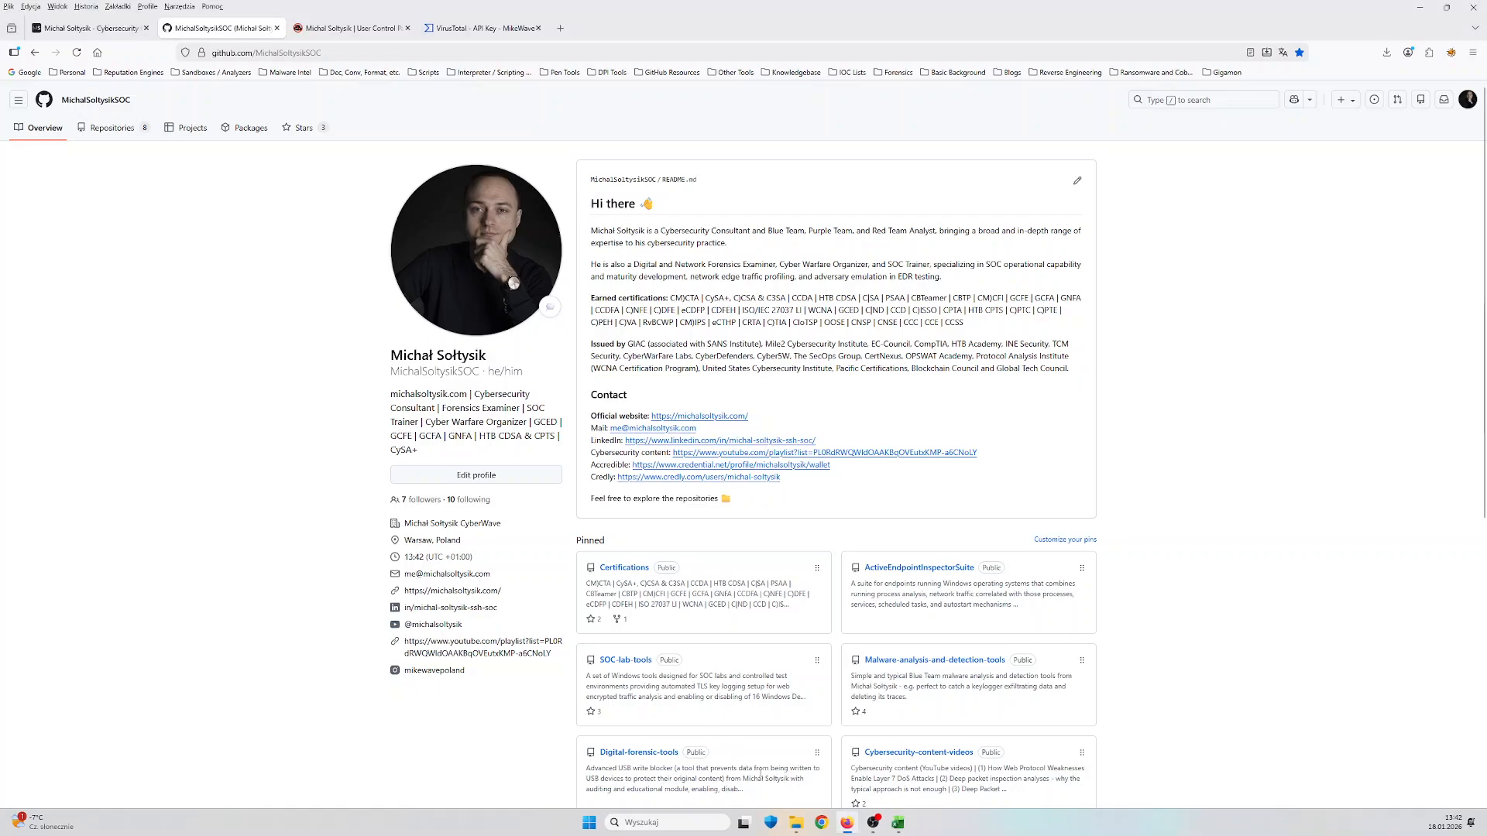
pyautogui.click(797, 824)
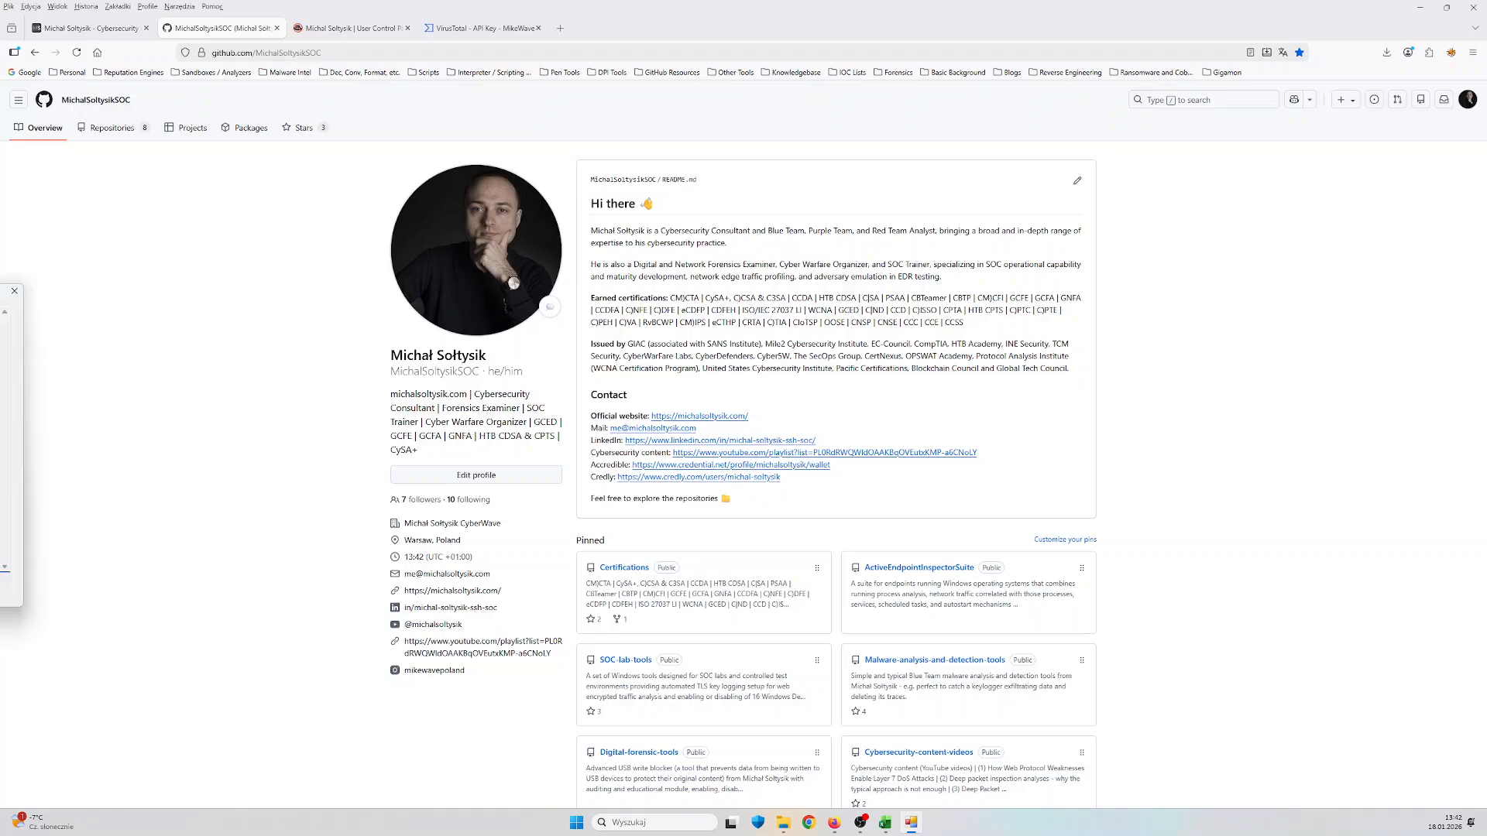
# Read and accept the VirusTotal API access notice and the AbuseIPDB API access notice
pyautogui.click(819, 553)
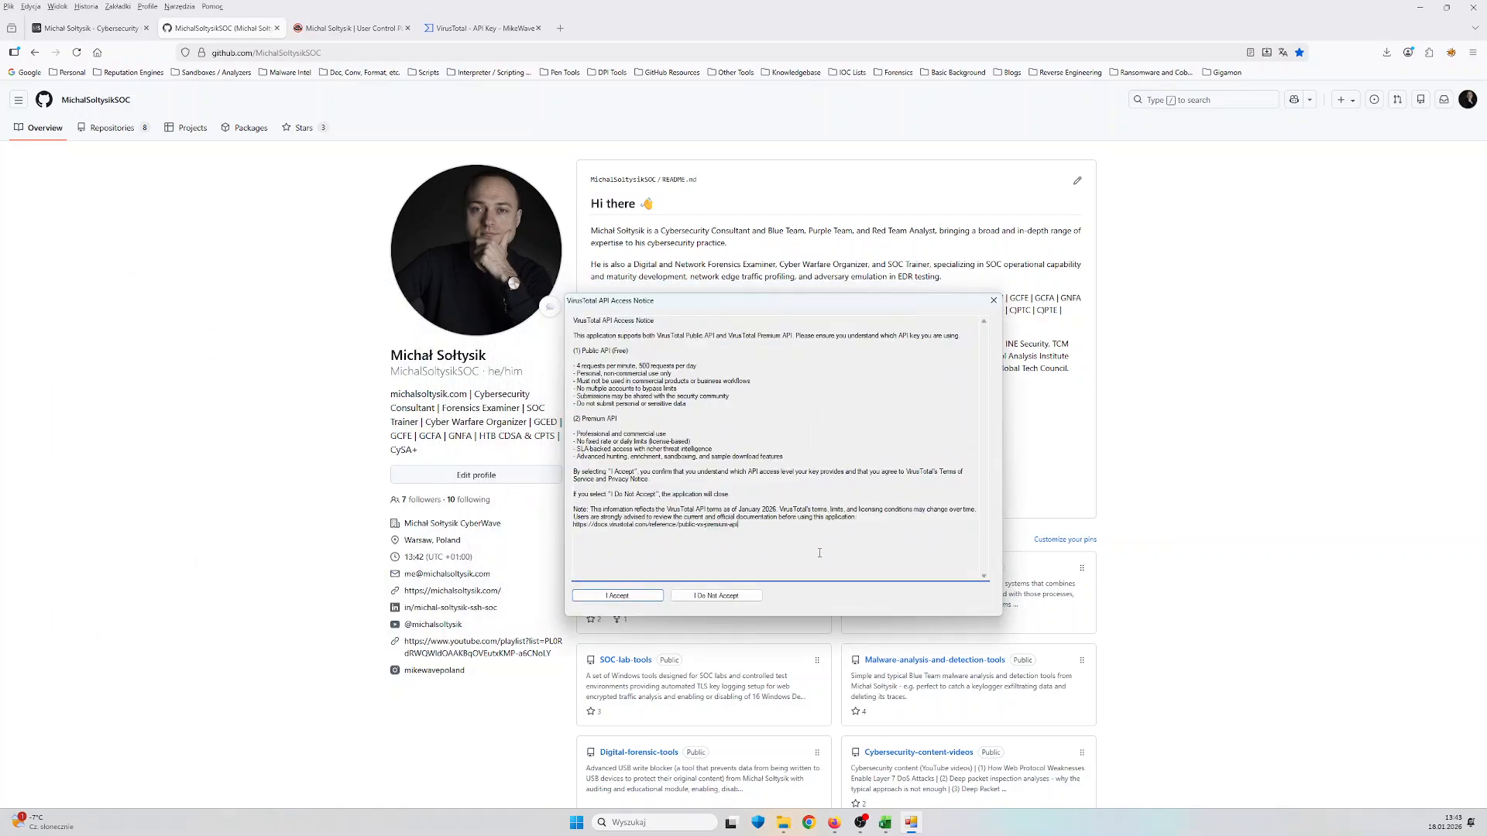
pyautogui.moveTo(806, 301); pyautogui.dragTo(1166, 352)
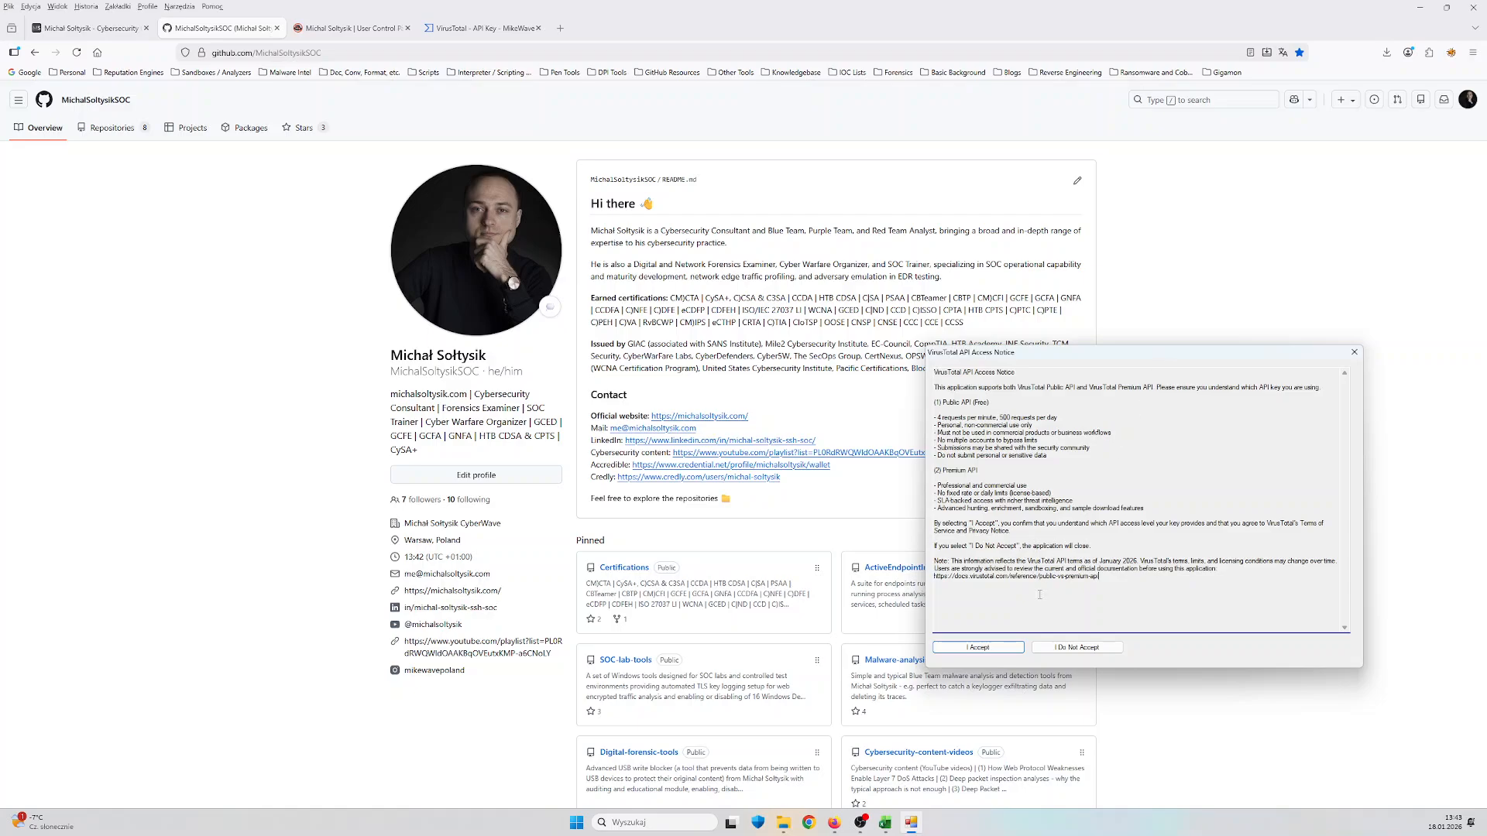
pyautogui.click(1007, 652)
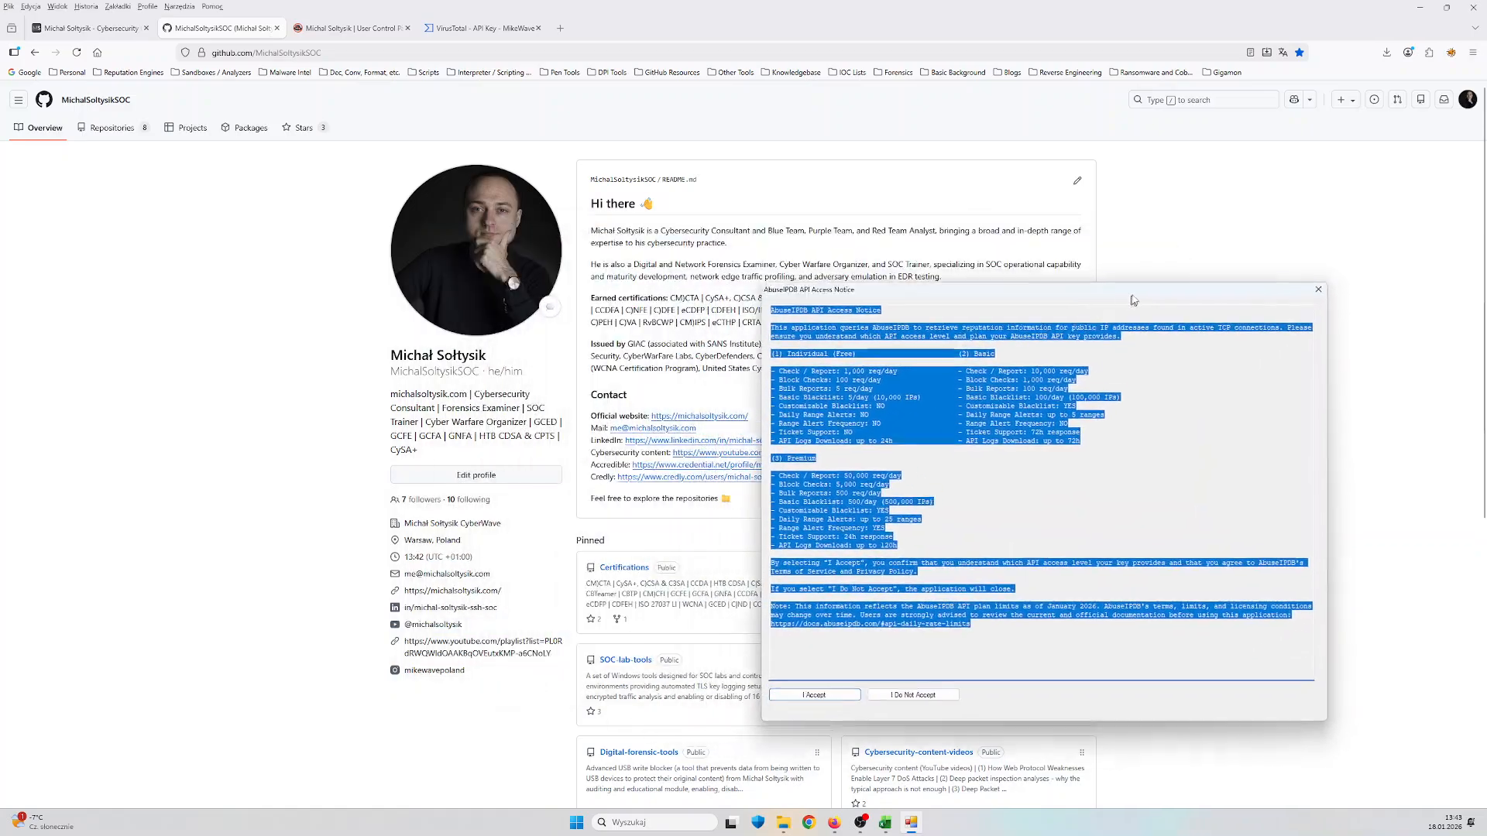
pyautogui.click(1018, 626)
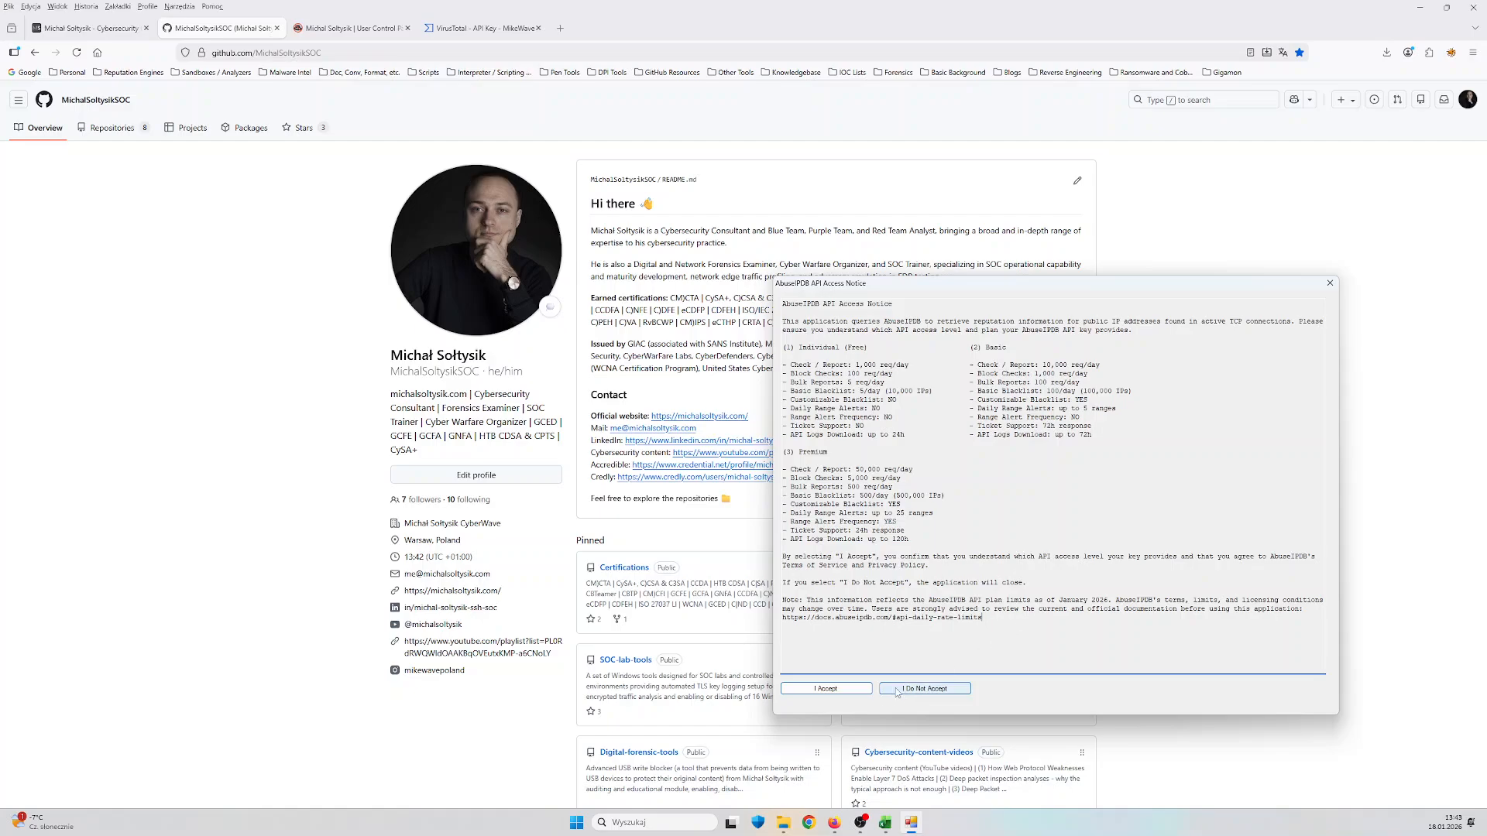
pyautogui.click(852, 690)
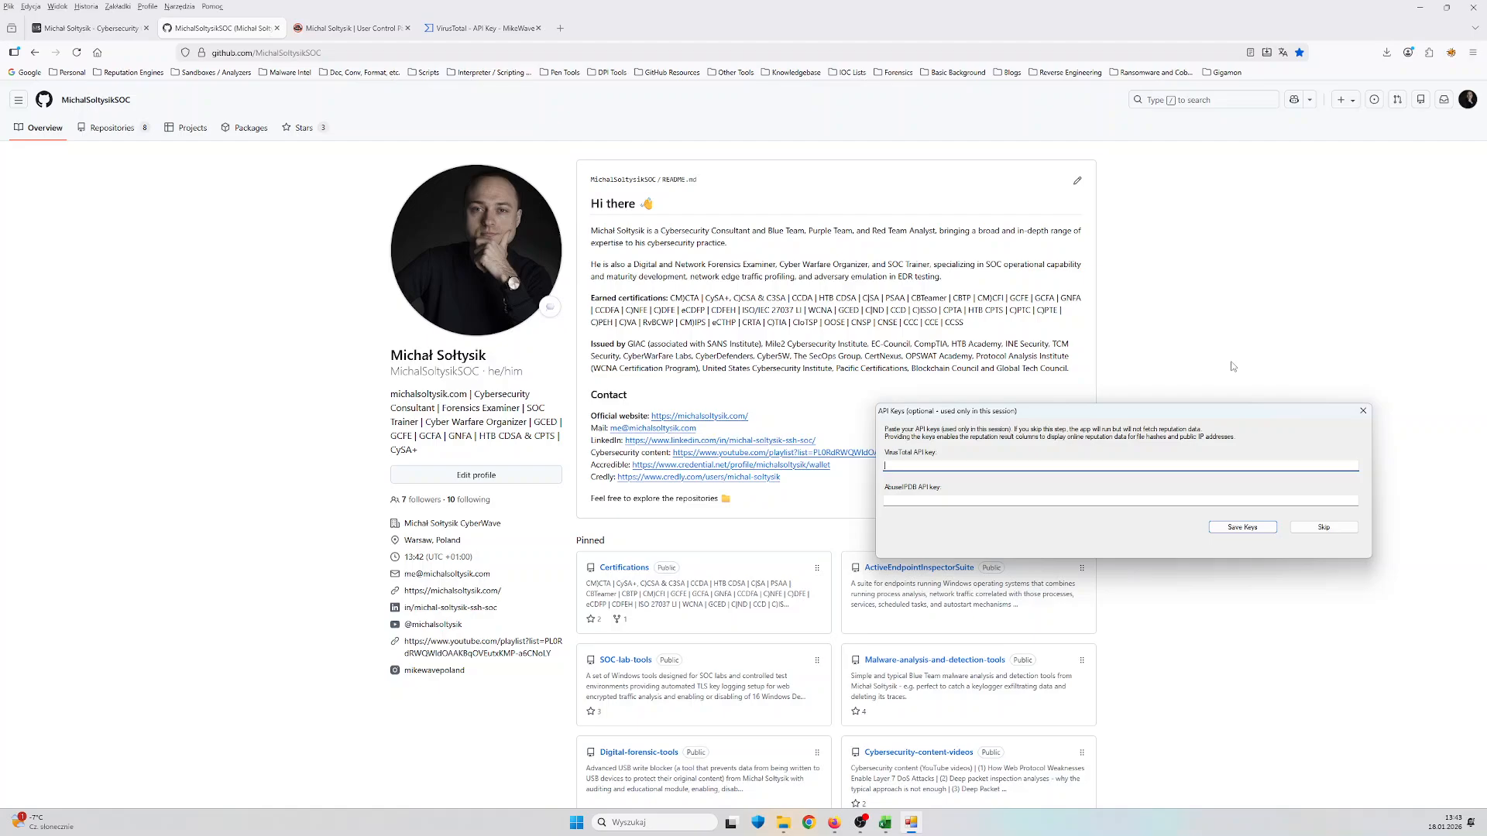
# Paste the AbuseIPDB API key into its field in the API Keys dialog
pyautogui.click(1092, 500)
pyautogui.rightClick(1092, 501)
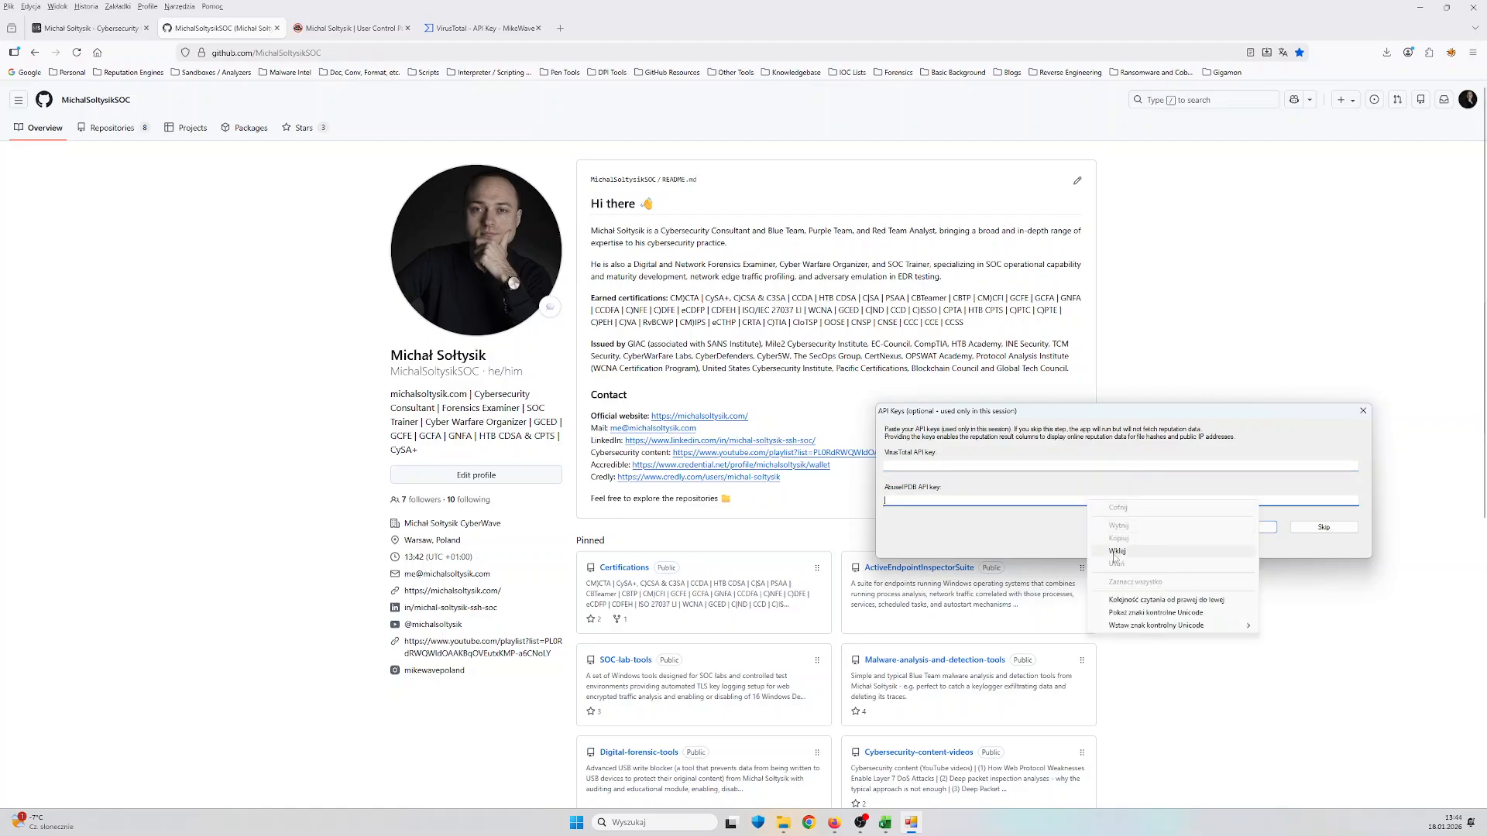
pyautogui.click(1113, 553)
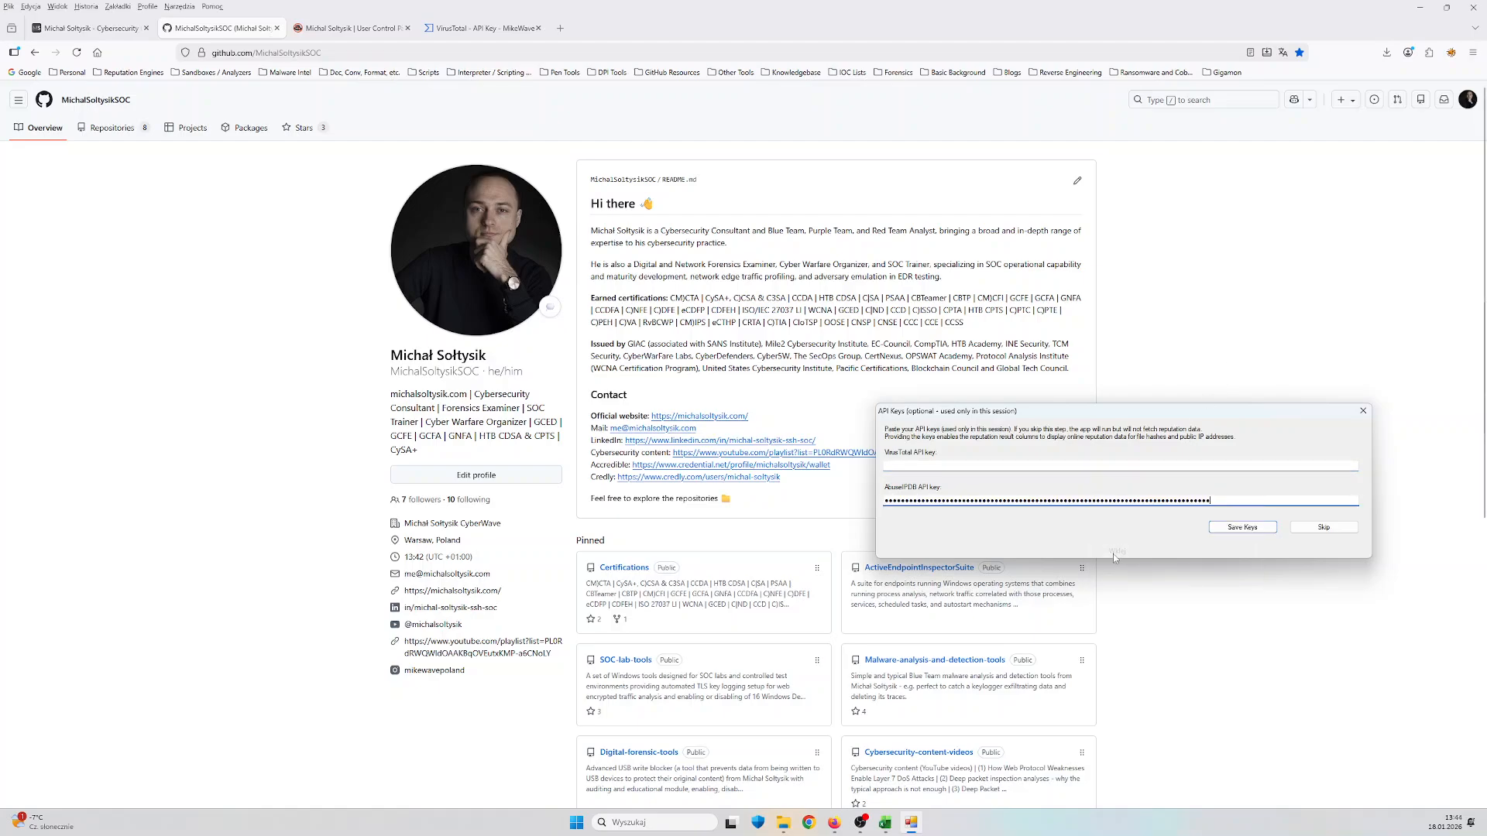
# Copy the VirusTotal API key from the VirusTotal account page, paste it into its field in the API Keys dialog, and save both keys
pyautogui.click(1117, 467)
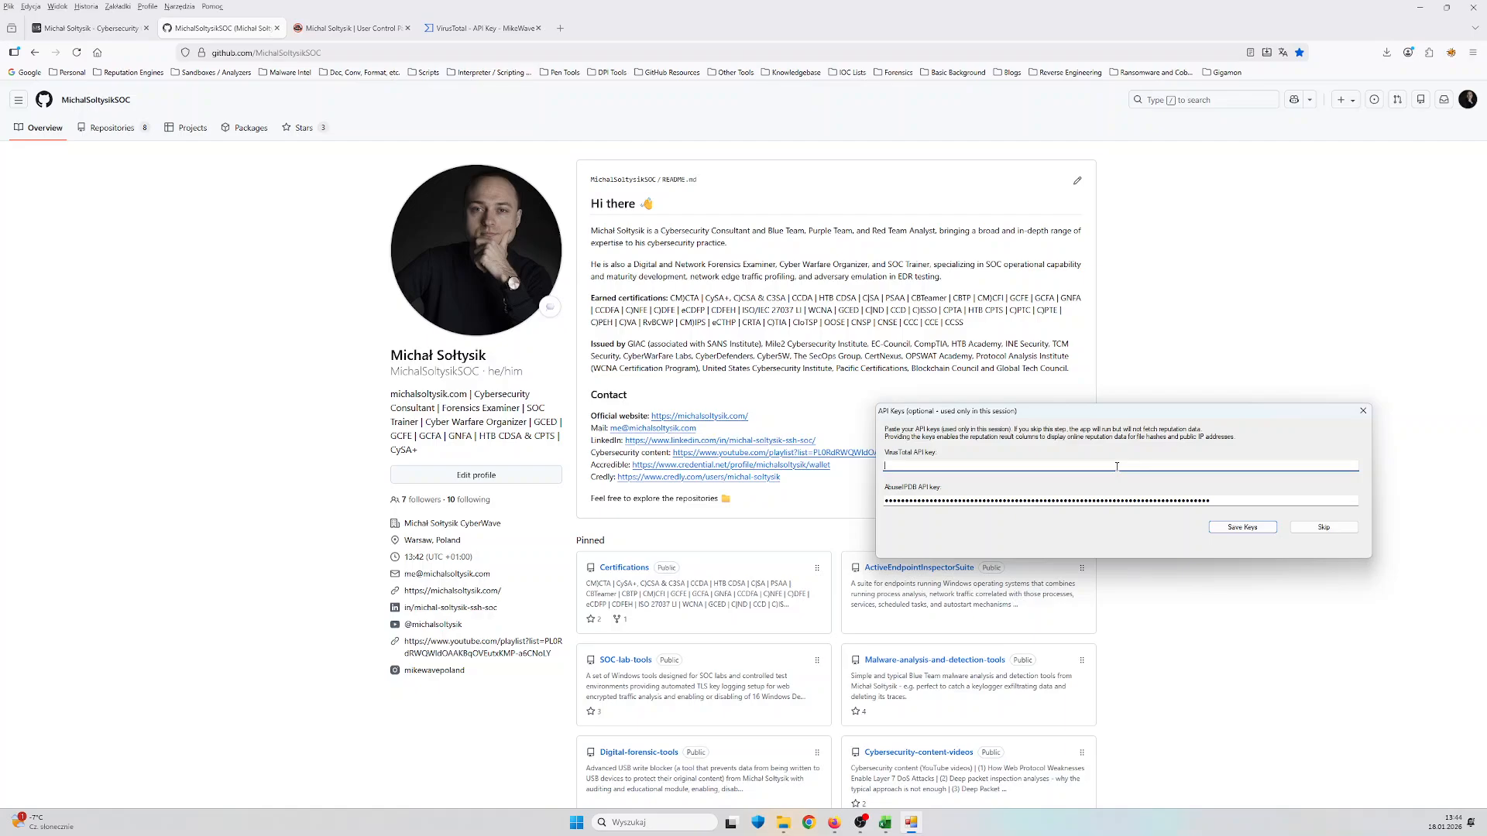
pyautogui.click(480, 28)
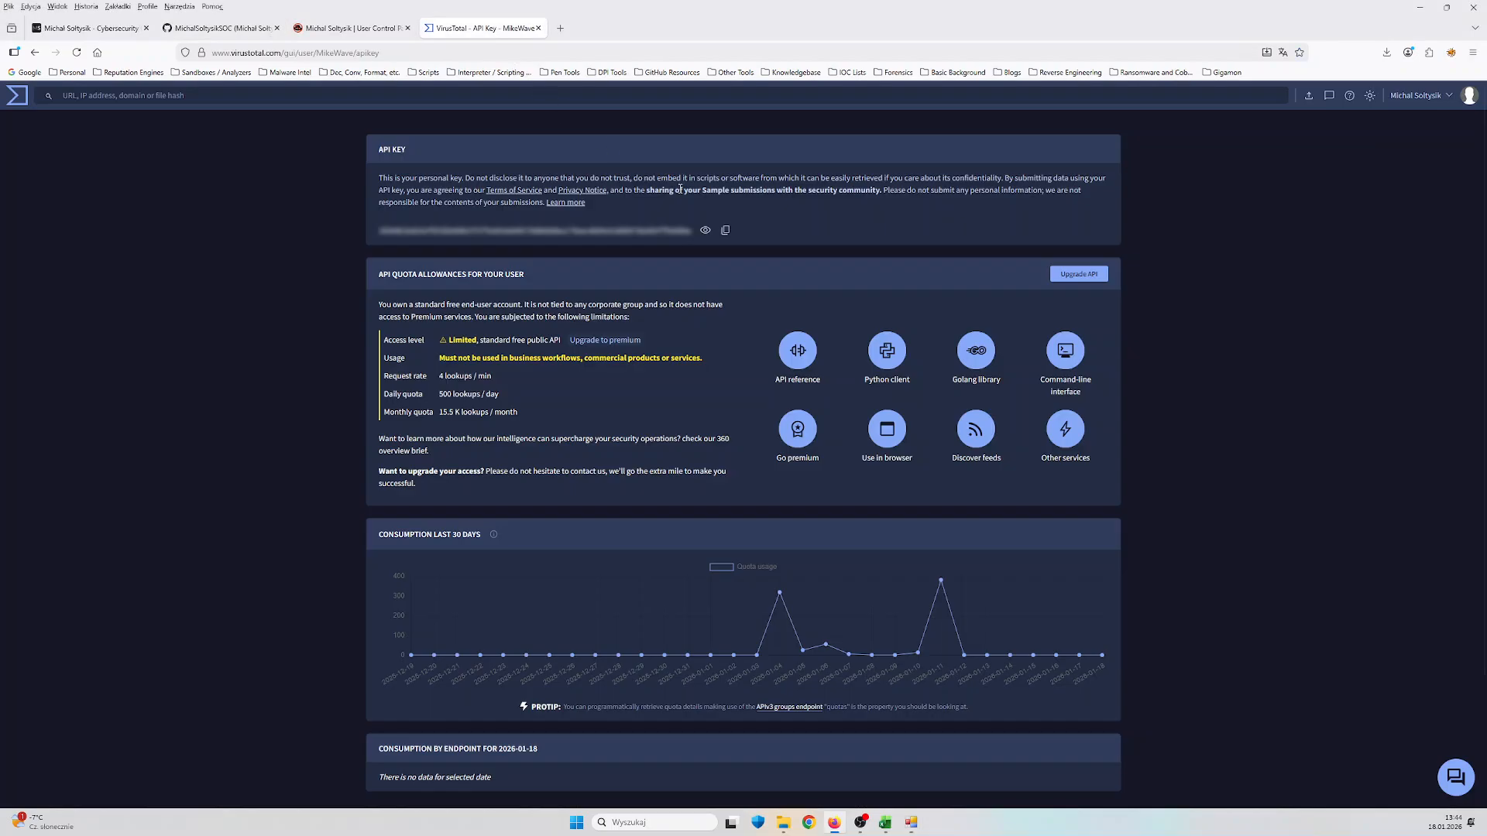
pyautogui.click(725, 230)
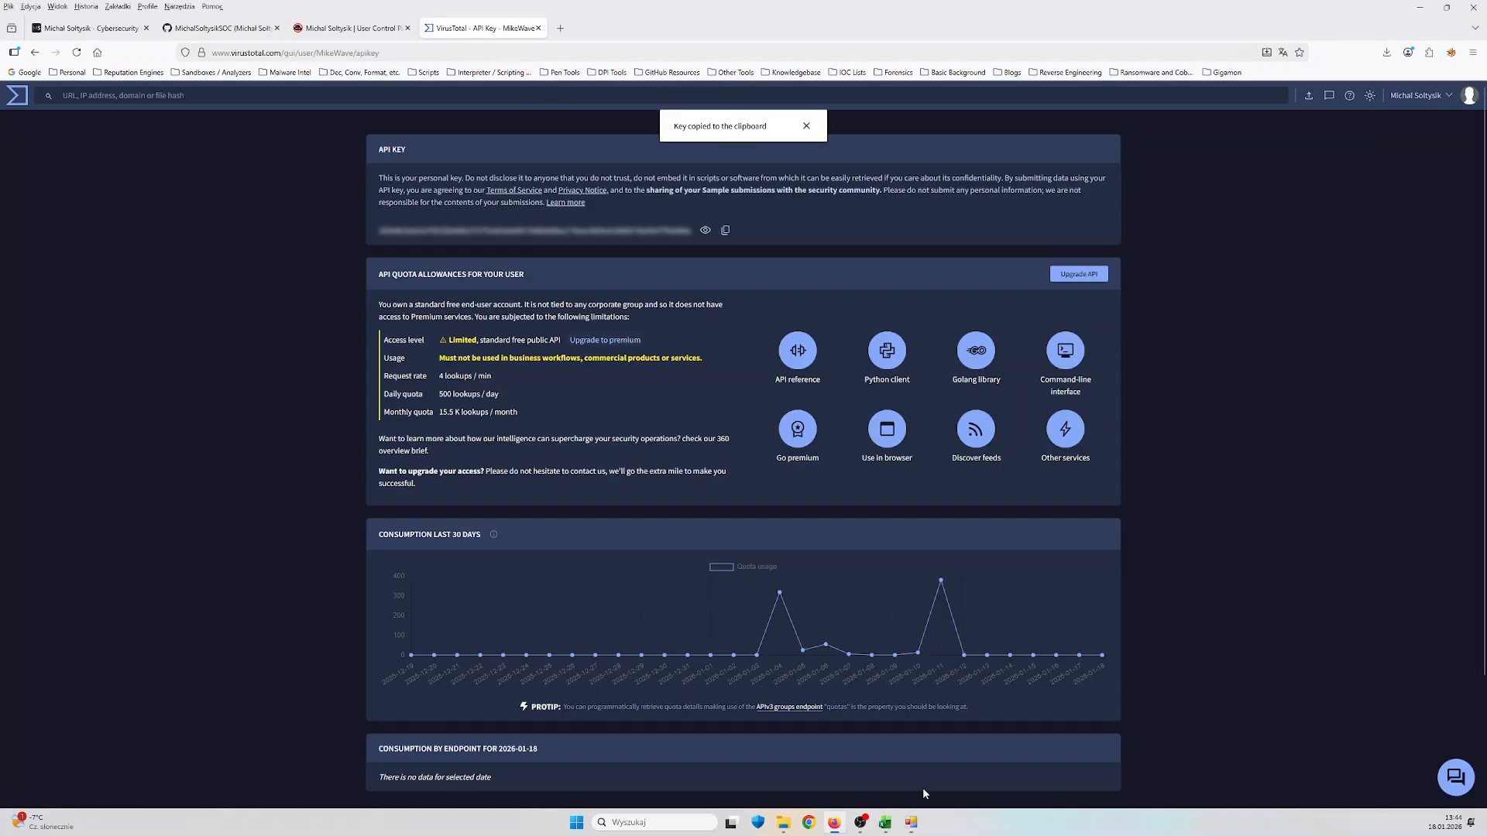
pyautogui.click(911, 823)
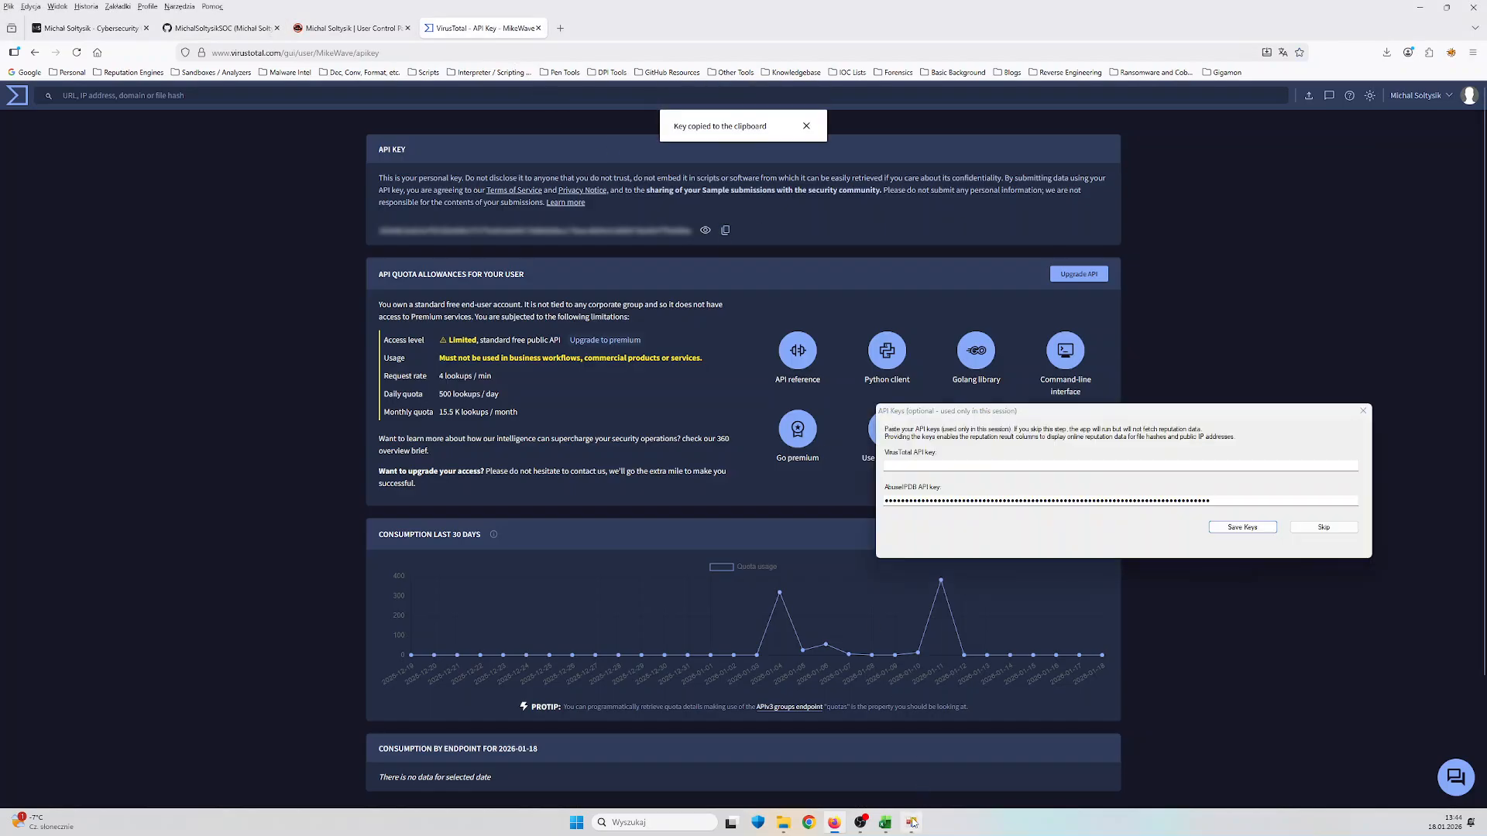
pyautogui.rightClick(1160, 469)
pyautogui.click(1203, 518)
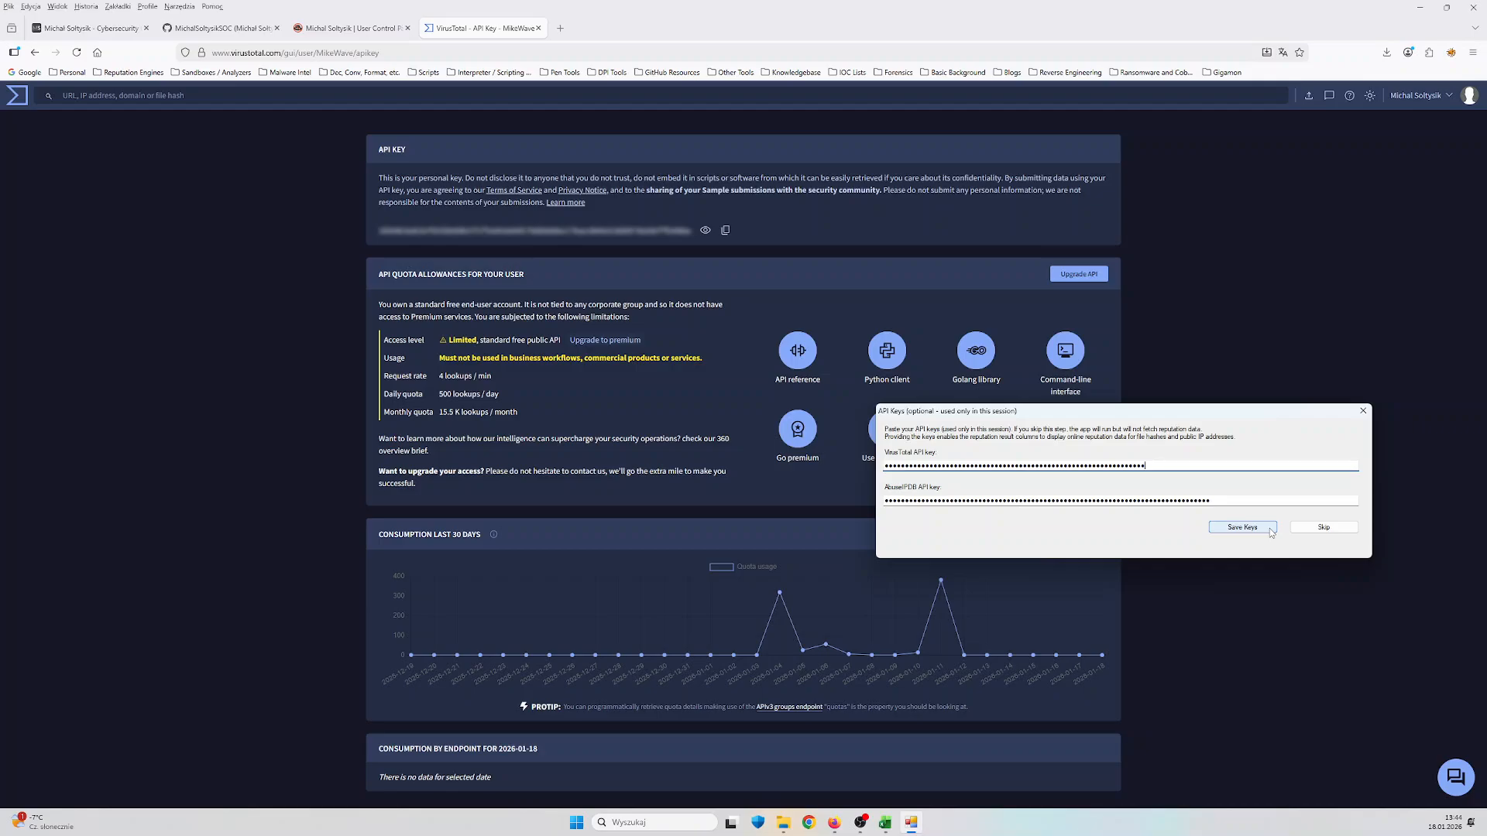
pyautogui.click(1270, 532)
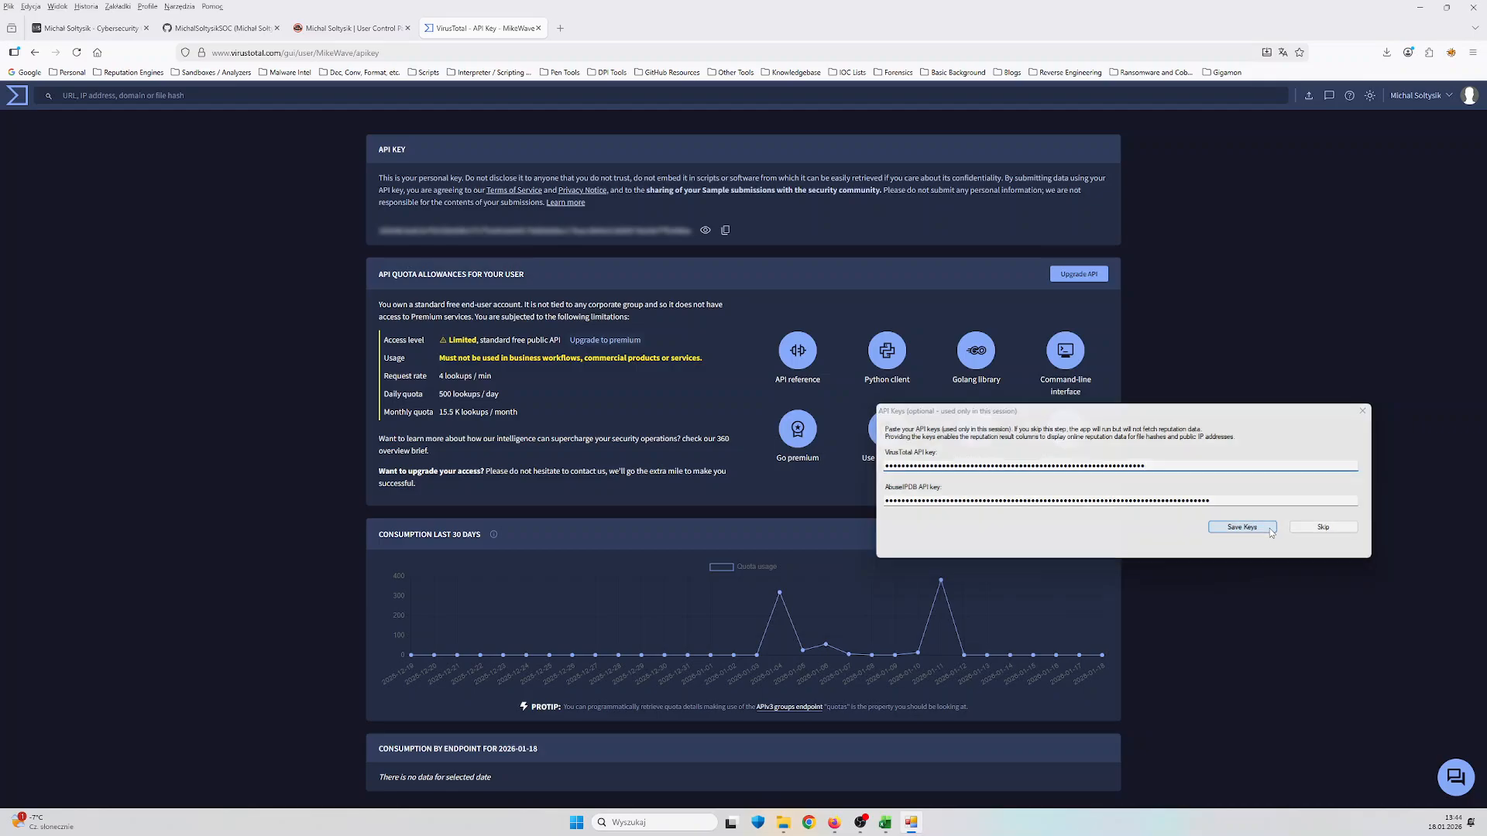
# Switch to File Explorer, read and close the Scan Buttons behavior overview, and move the inspector window clear of the file names
pyautogui.click(219, 28)
pyautogui.click(784, 819)
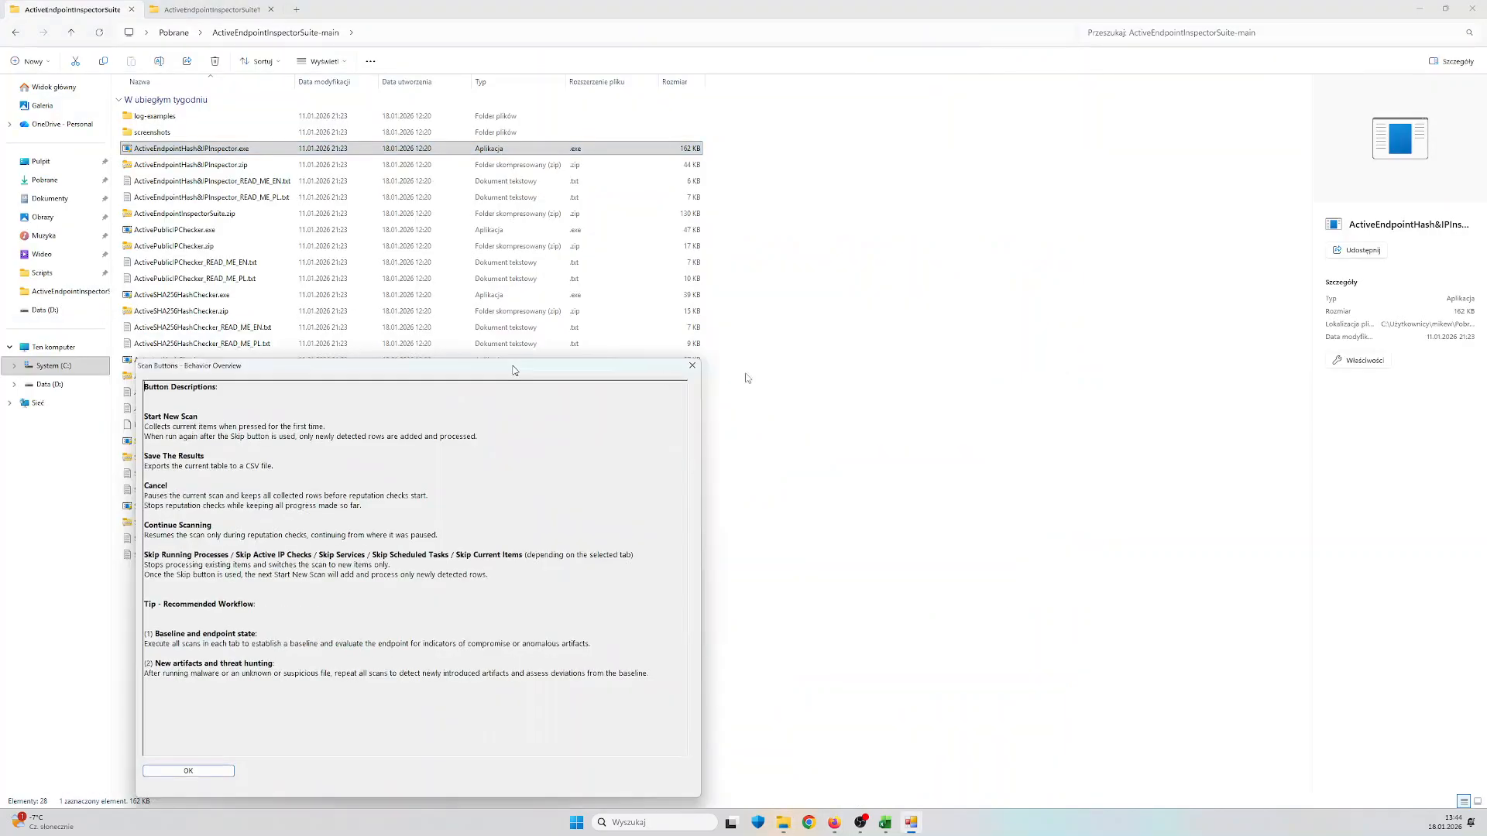
pyautogui.moveTo(514, 368); pyautogui.dragTo(1098, 283)
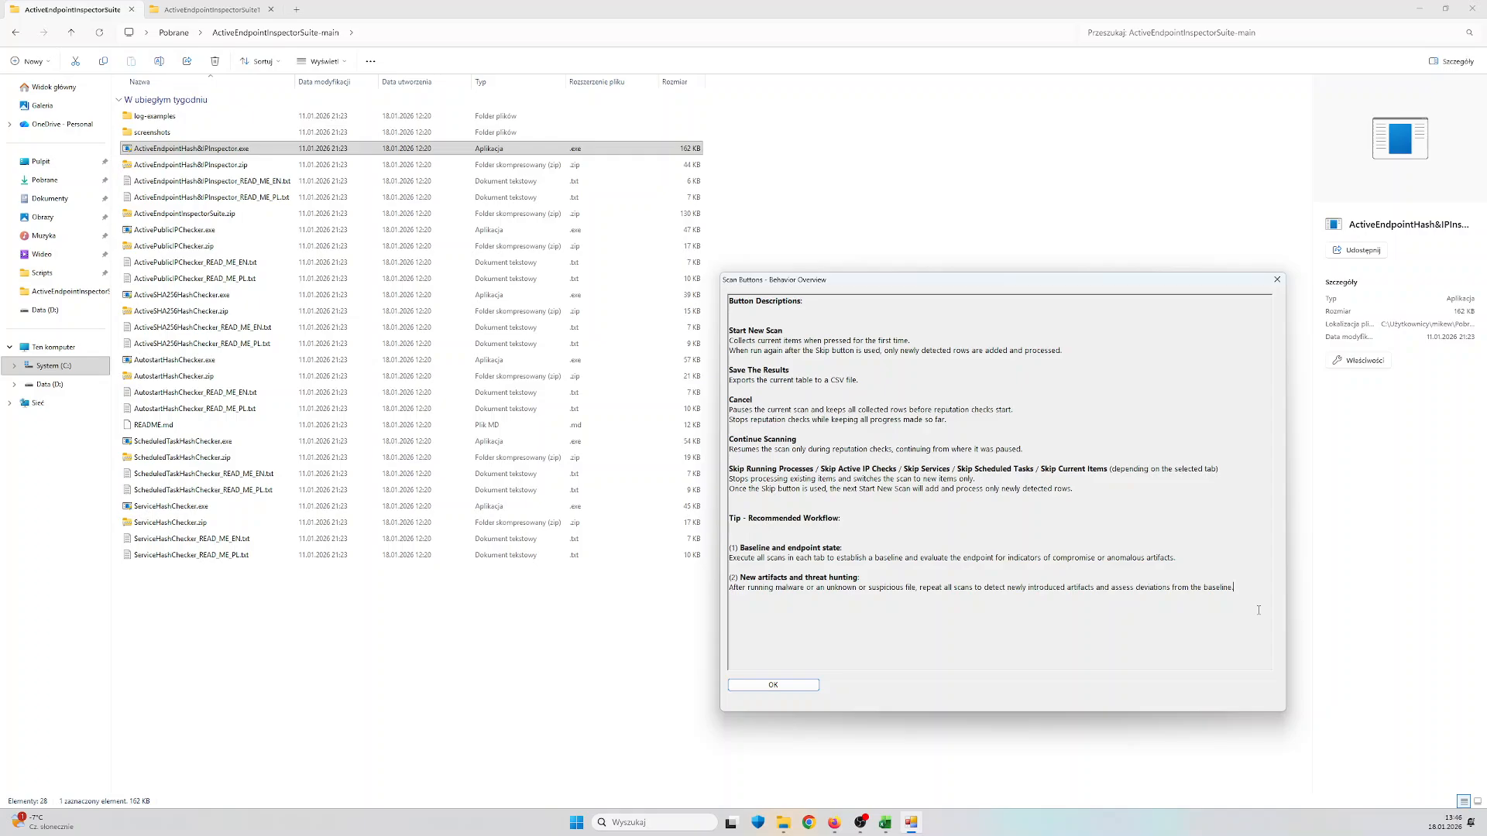
pyautogui.click(774, 685)
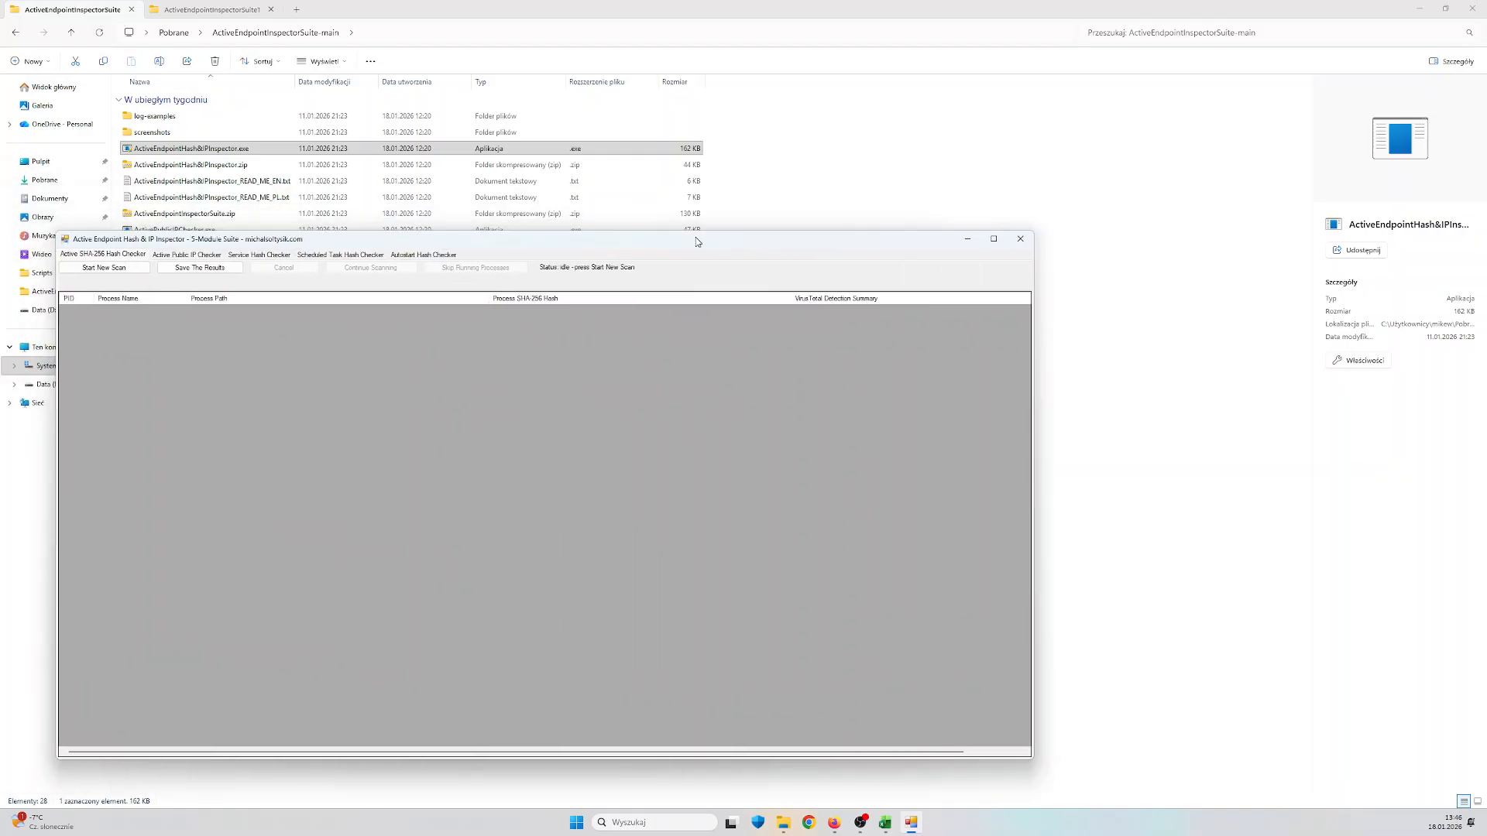
pyautogui.moveTo(703, 230); pyautogui.dragTo(958, 266)
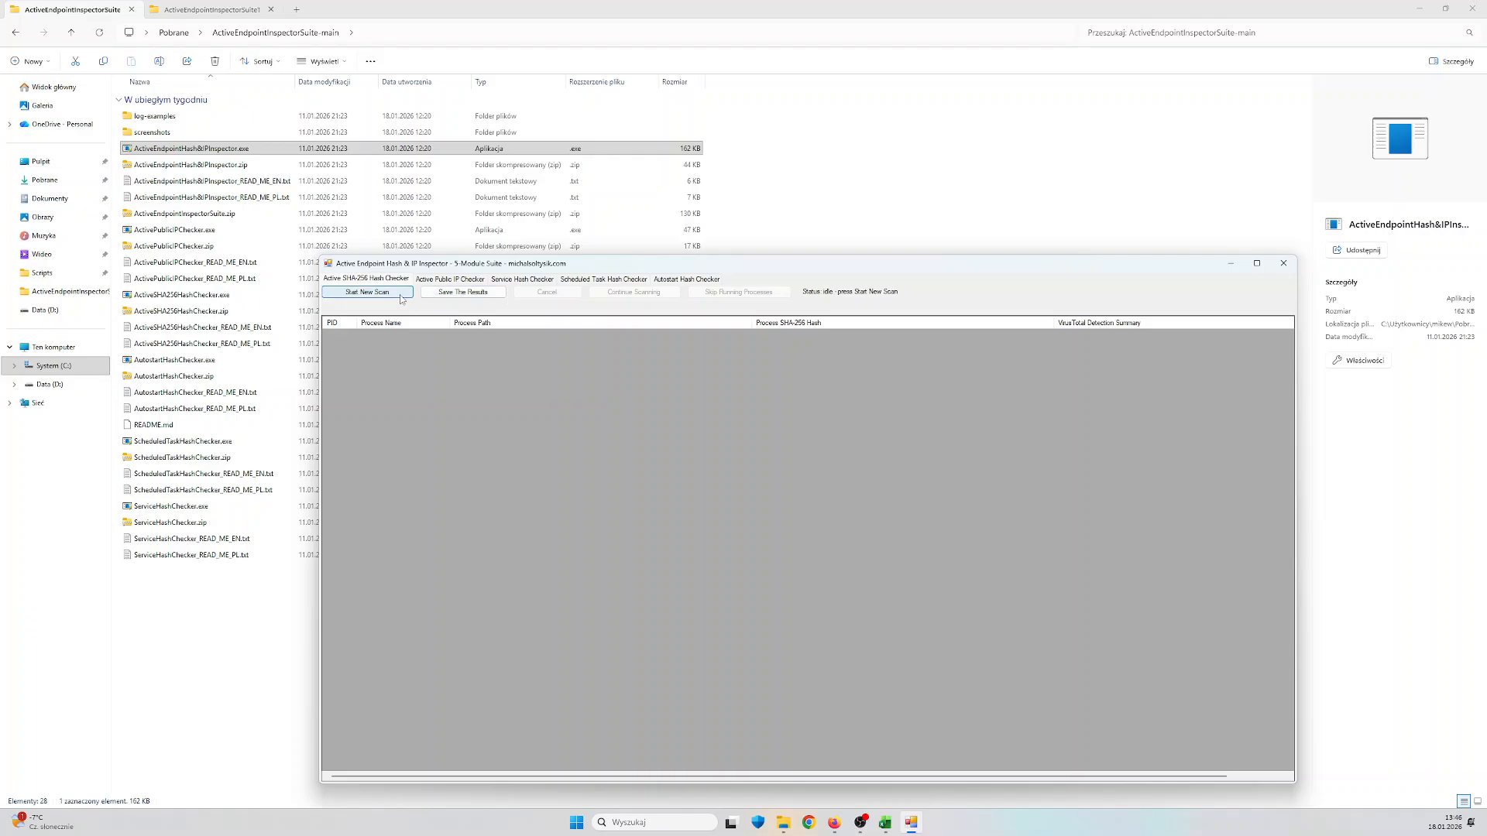
# Start a new Active SHA-256 Hash Checker scan, pause it during the reputation lookups, and skip the running processes
pyautogui.click(367, 292)
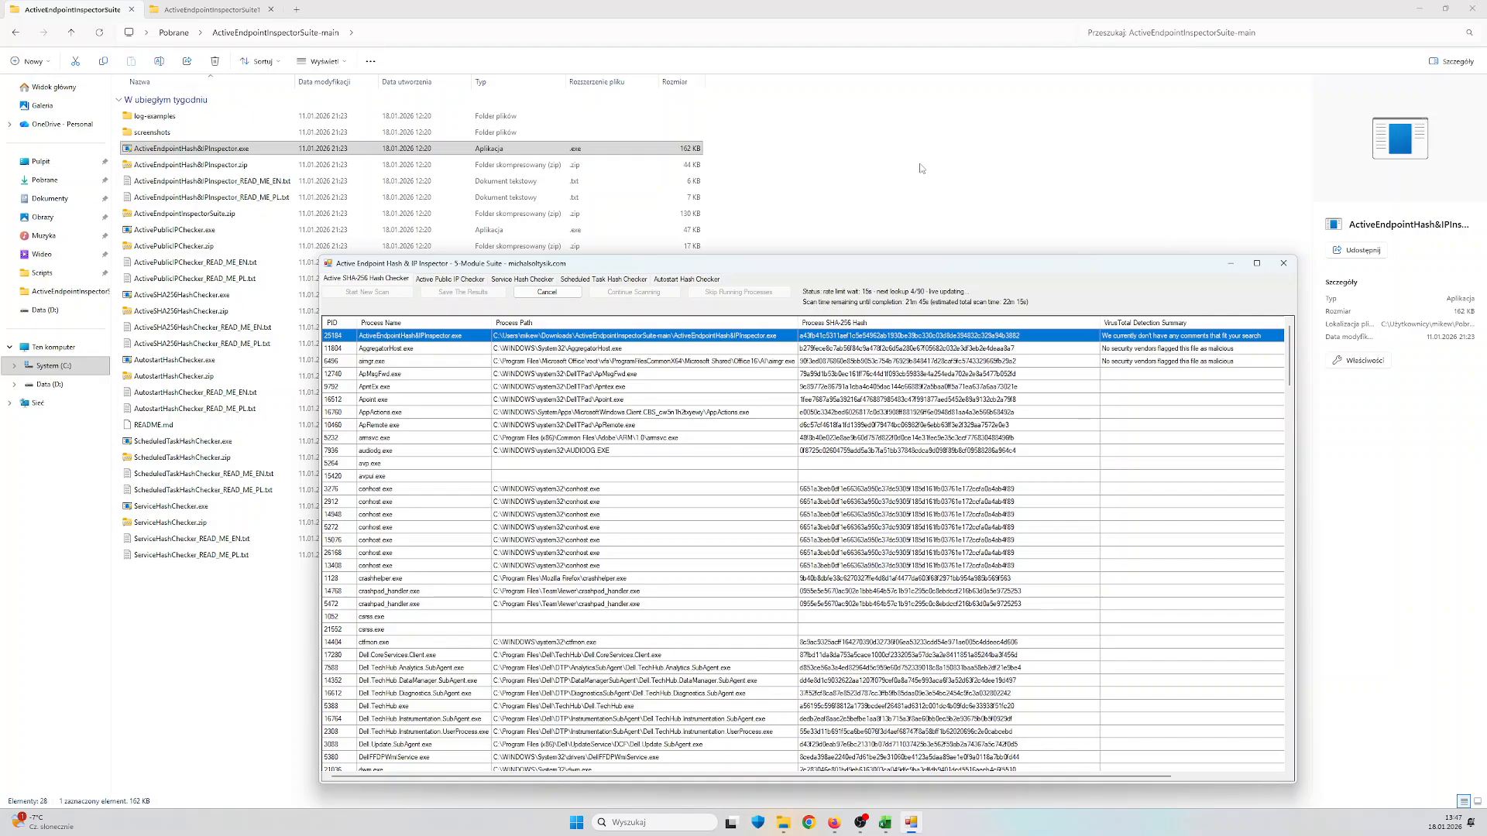
pyautogui.click(546, 292)
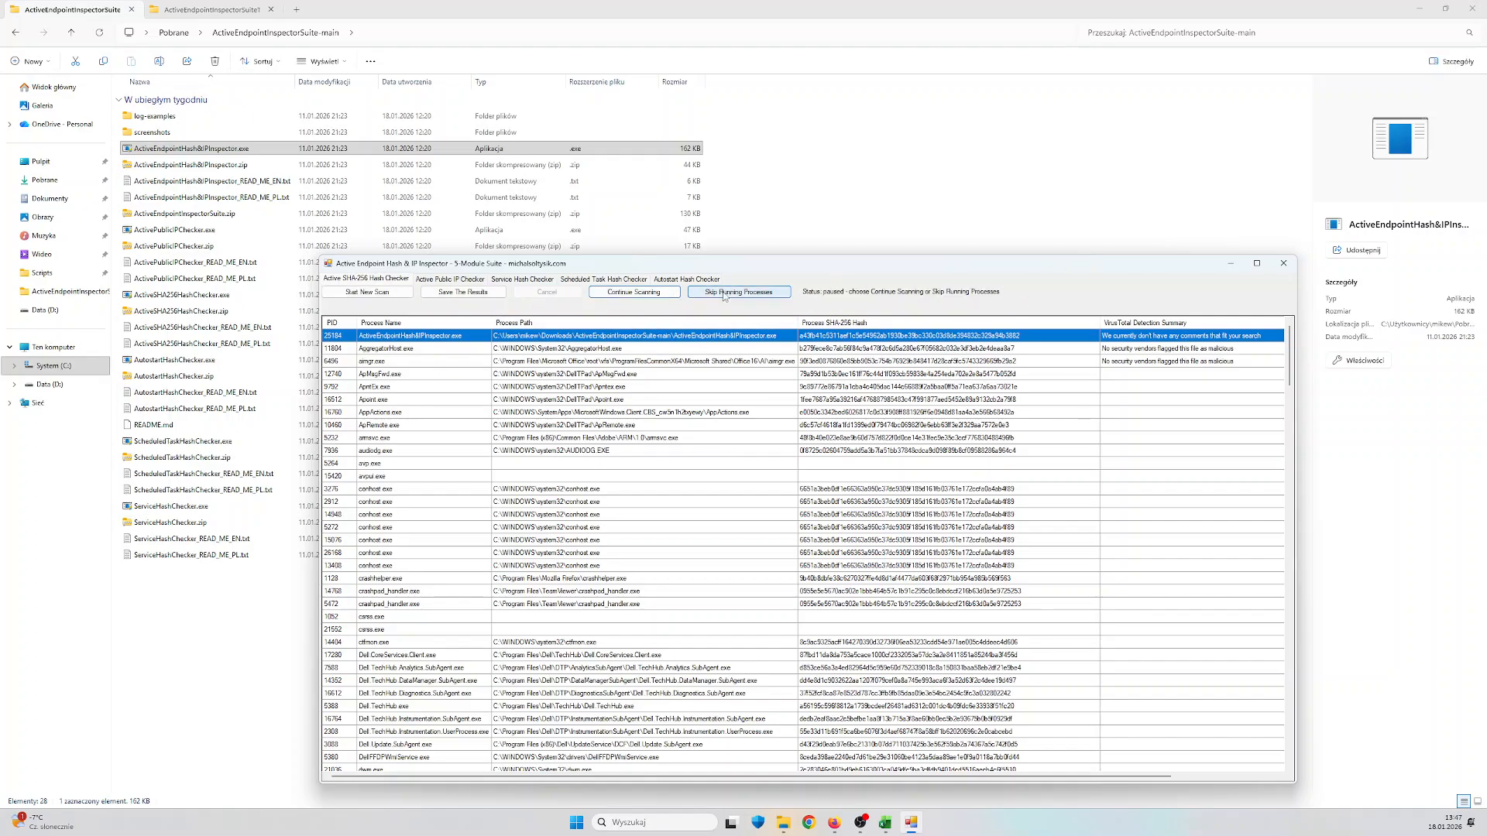
pyautogui.click(788, 298)
# Review the collected process list to its end and select the last WUDFHost.exe entry
pyautogui.scroll(-20, 1137, 481)
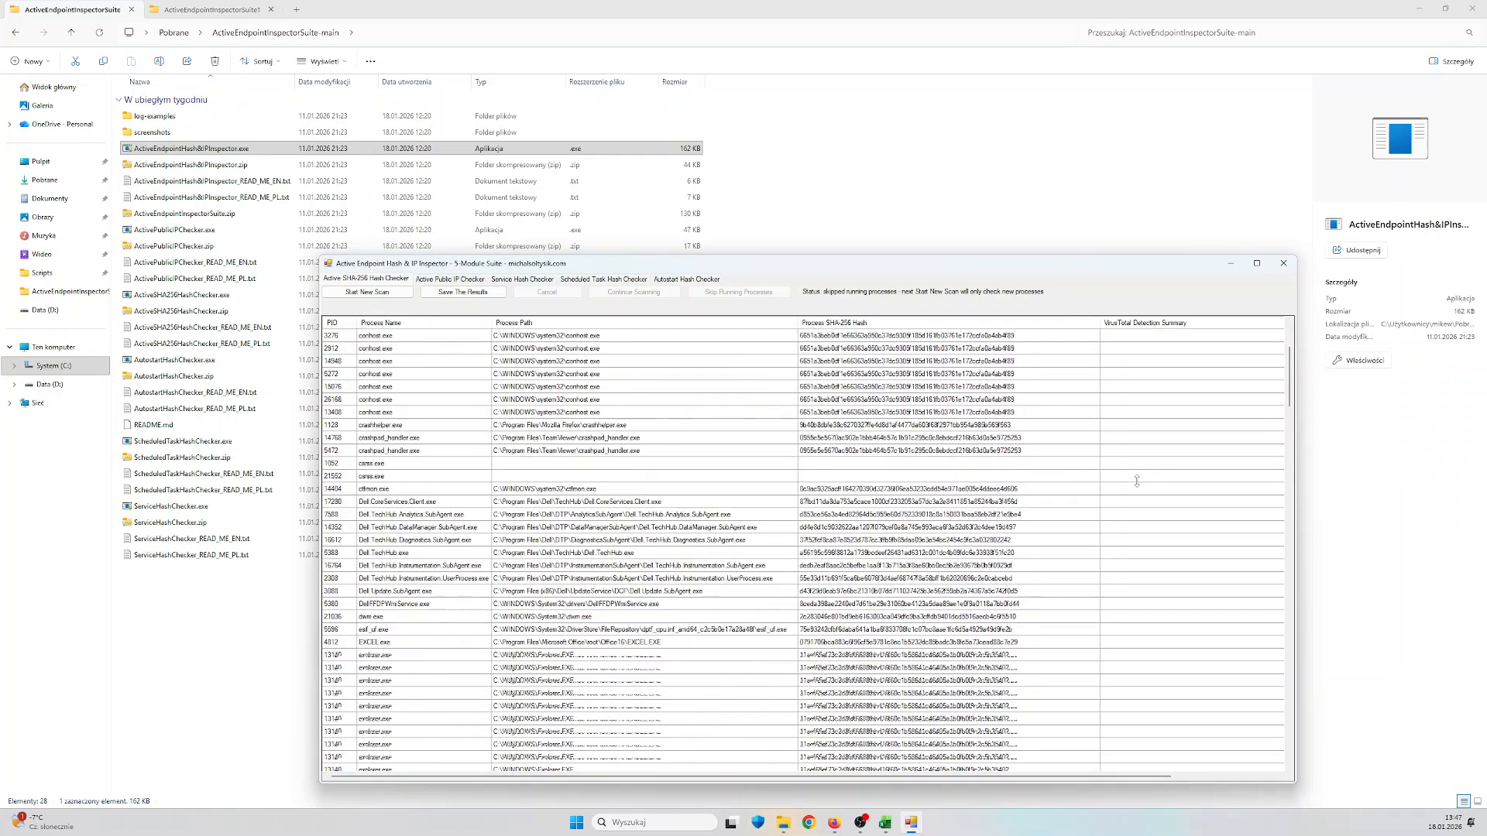
pyautogui.scroll(-20, 1137, 481)
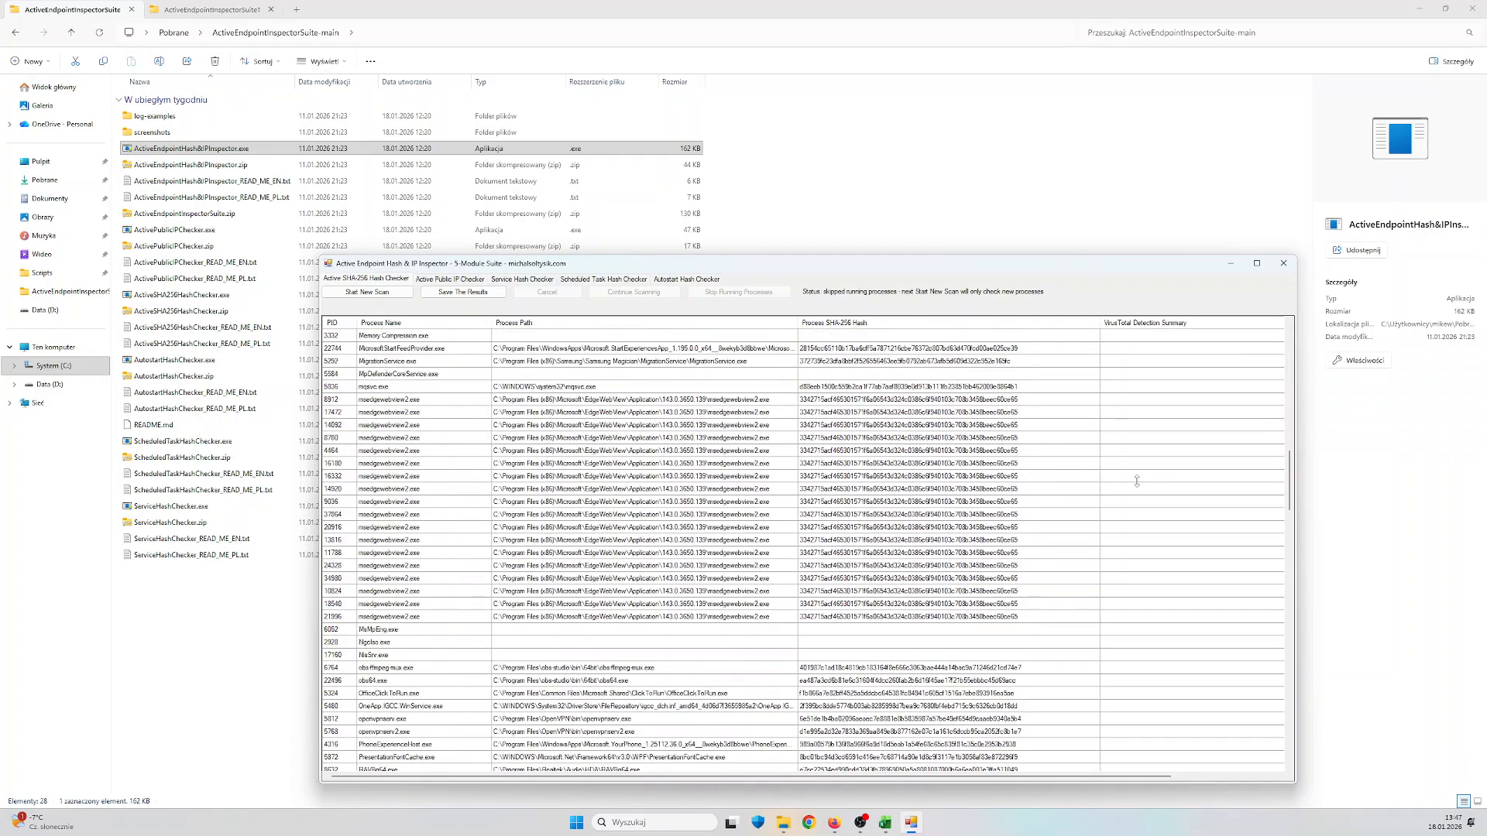
pyautogui.scroll(-15, 1137, 480)
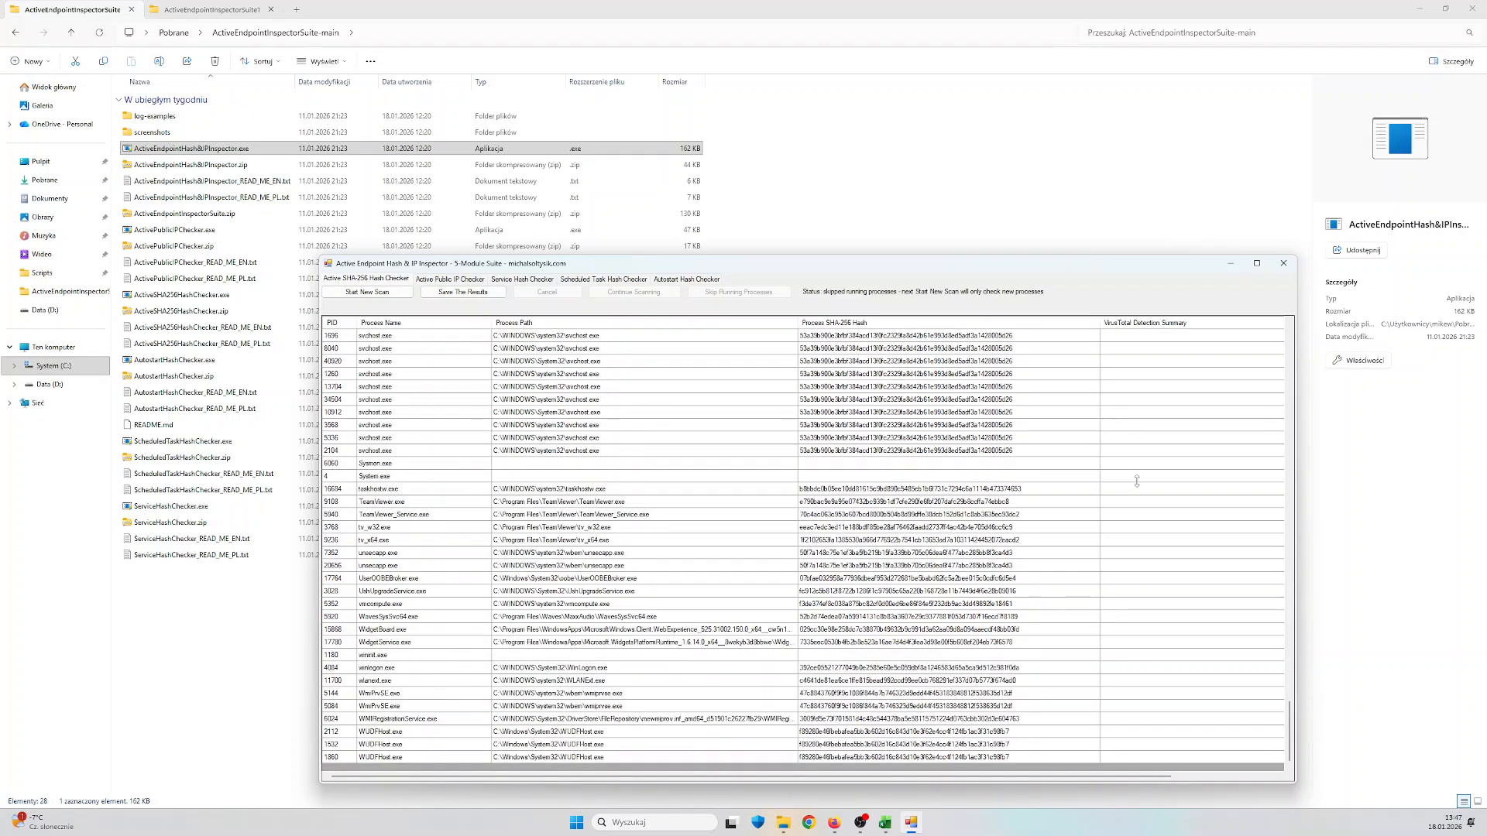
pyautogui.click(748, 759)
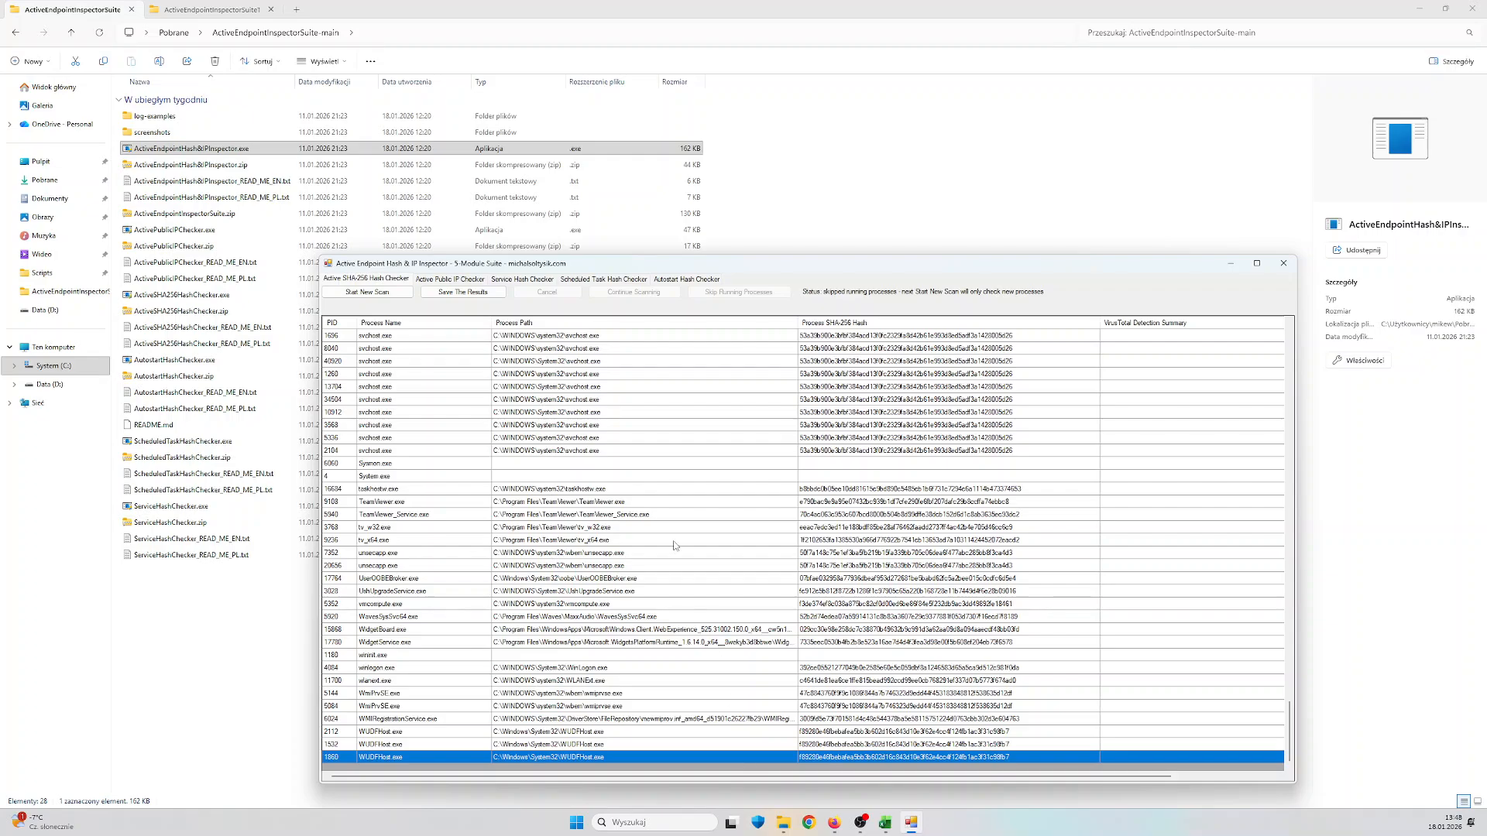
# Run a new Active Public IP Checker scan and narrow the Process Path column to show the full AbuseIPDB Reputation Summary
pyautogui.click(472, 280)
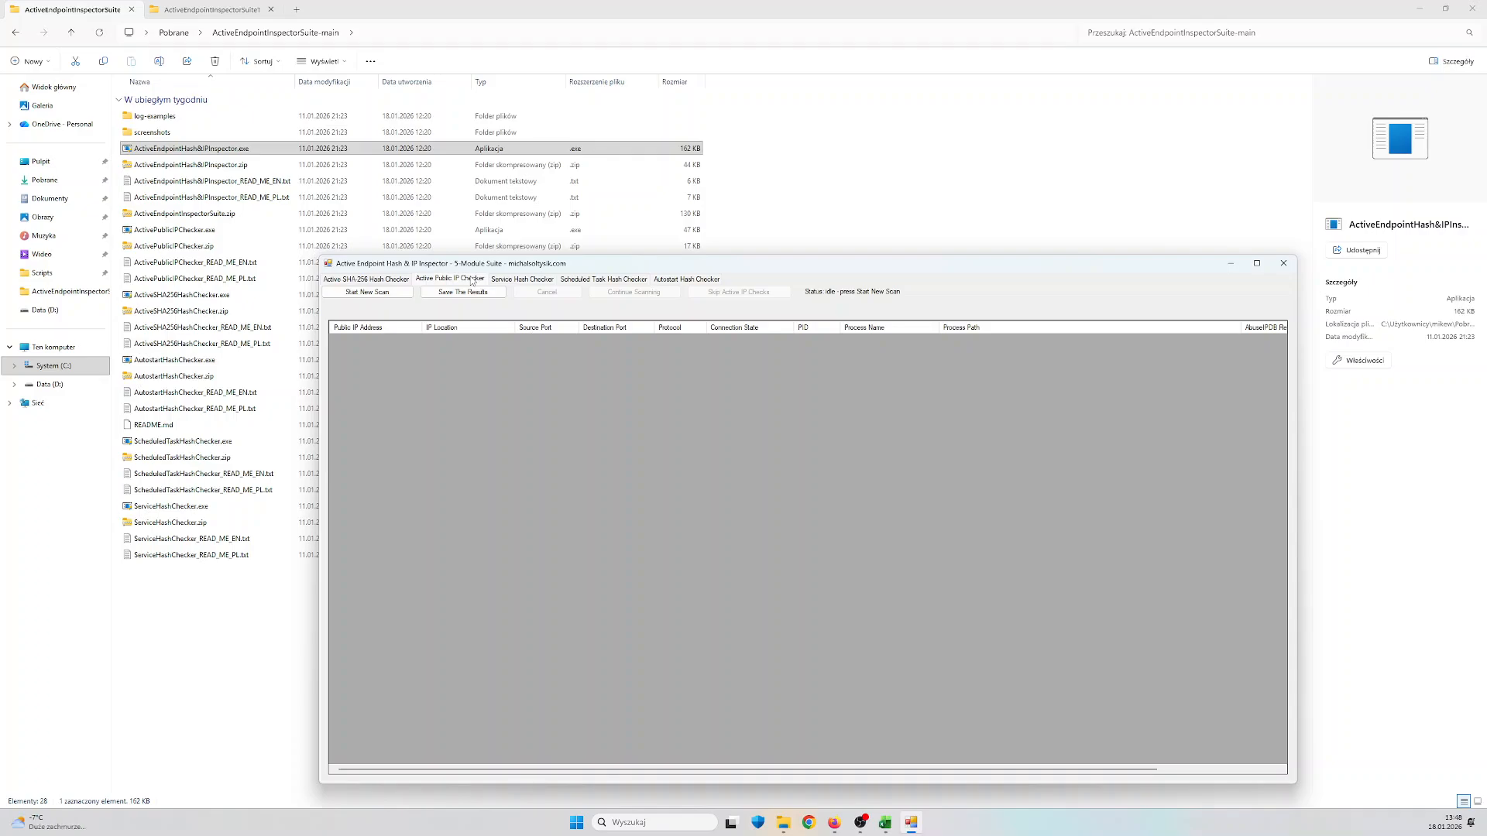
pyautogui.click(386, 296)
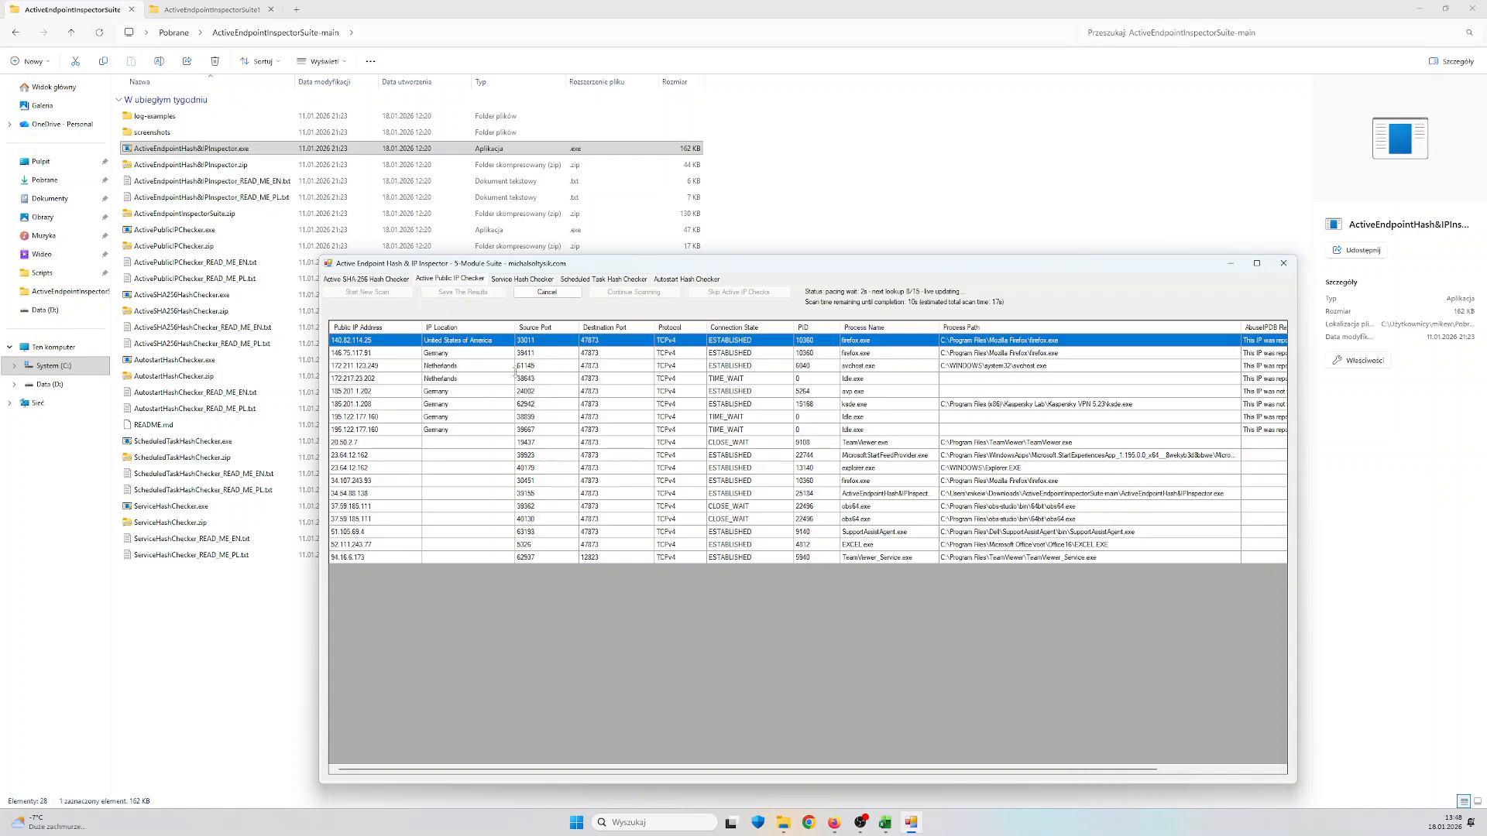
pyautogui.moveTo(1242, 328); pyautogui.dragTo(1090, 340)
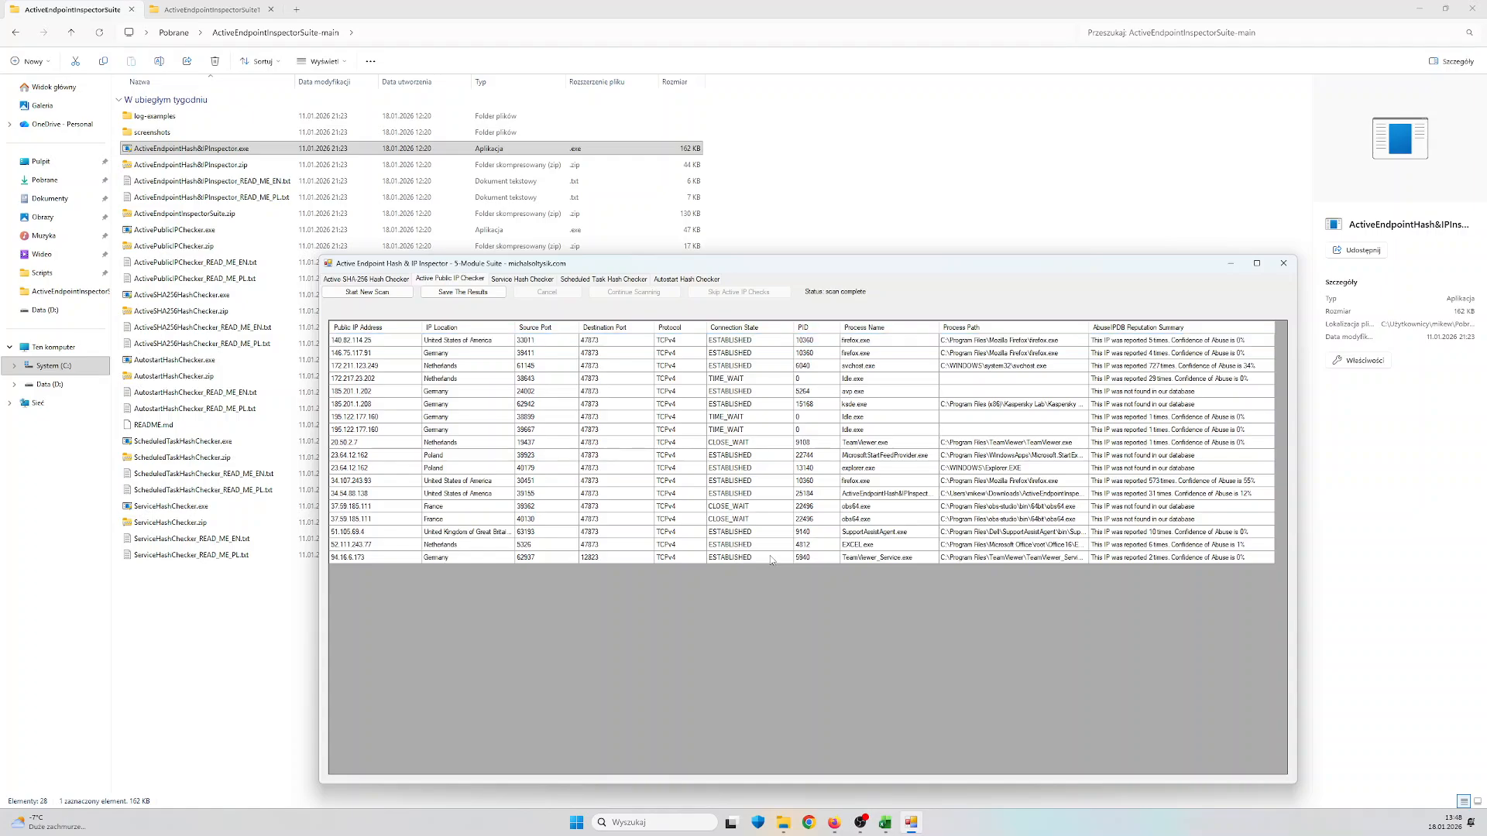
pyautogui.click(513, 556)
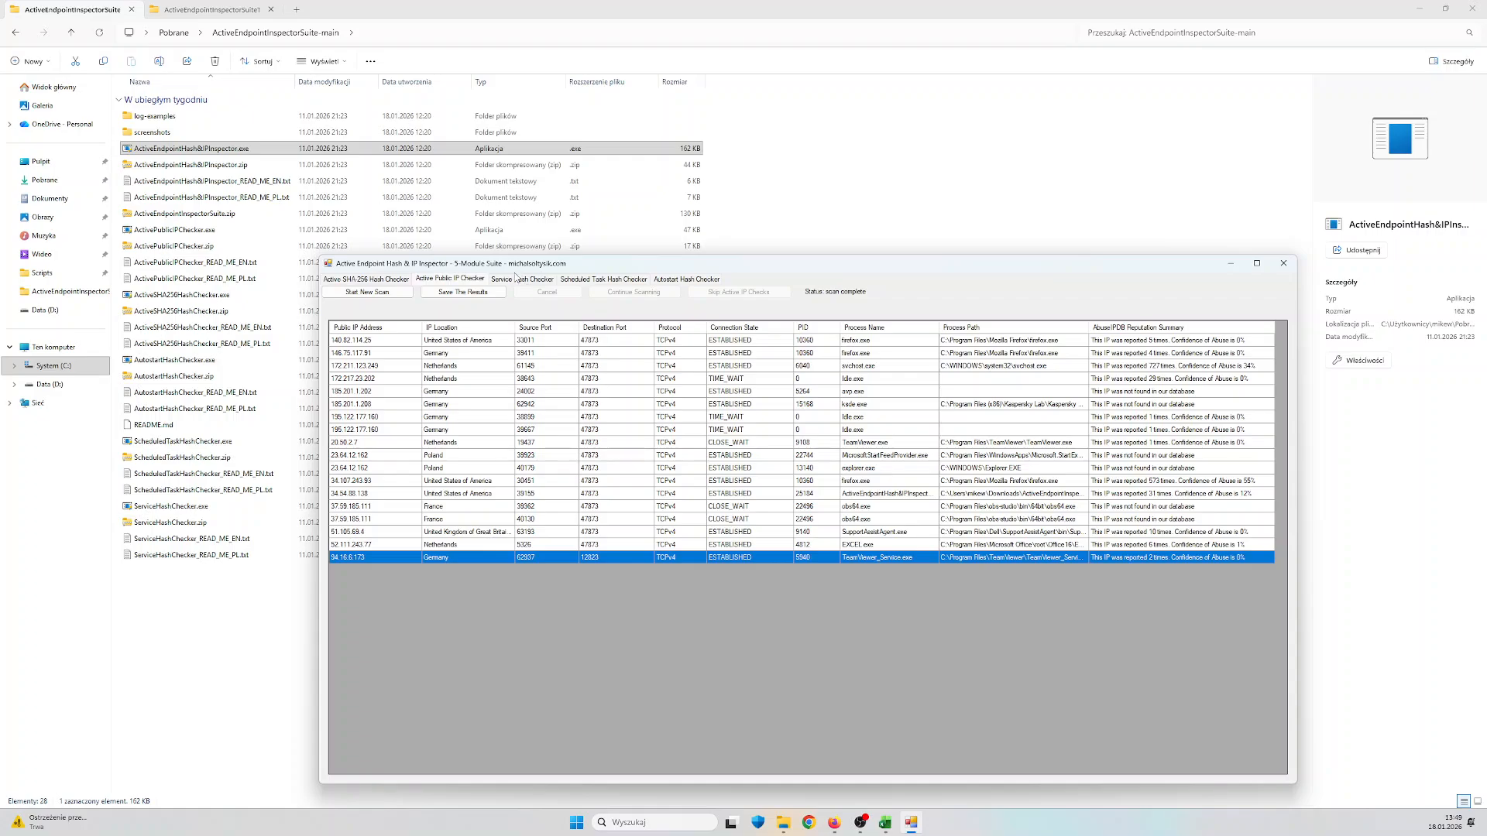
# Start a new Service Hash Checker scan, pause it during the reputation lookups, and skip the current services
pyautogui.click(516, 278)
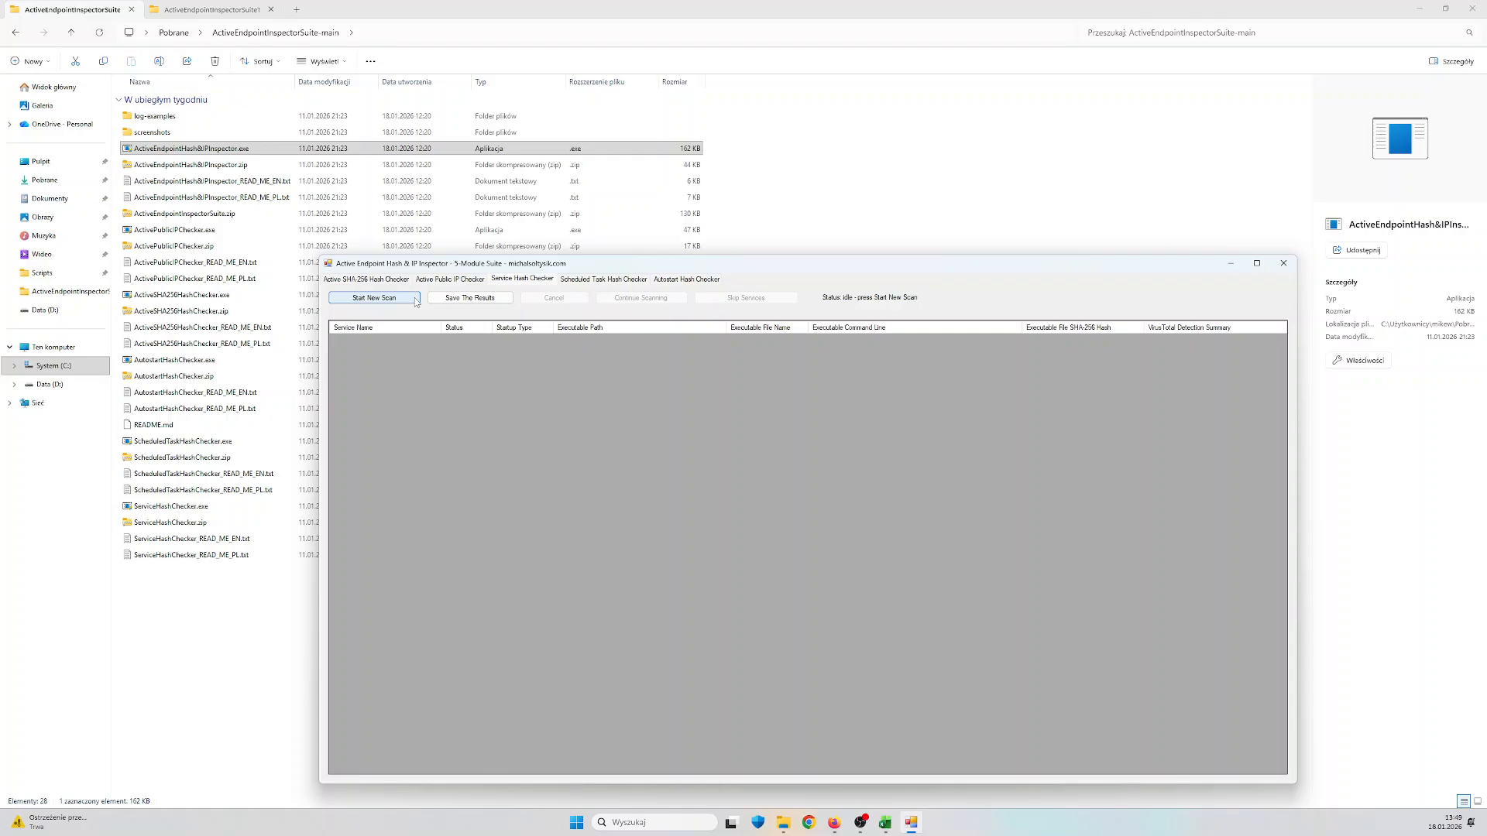
pyautogui.click(416, 299)
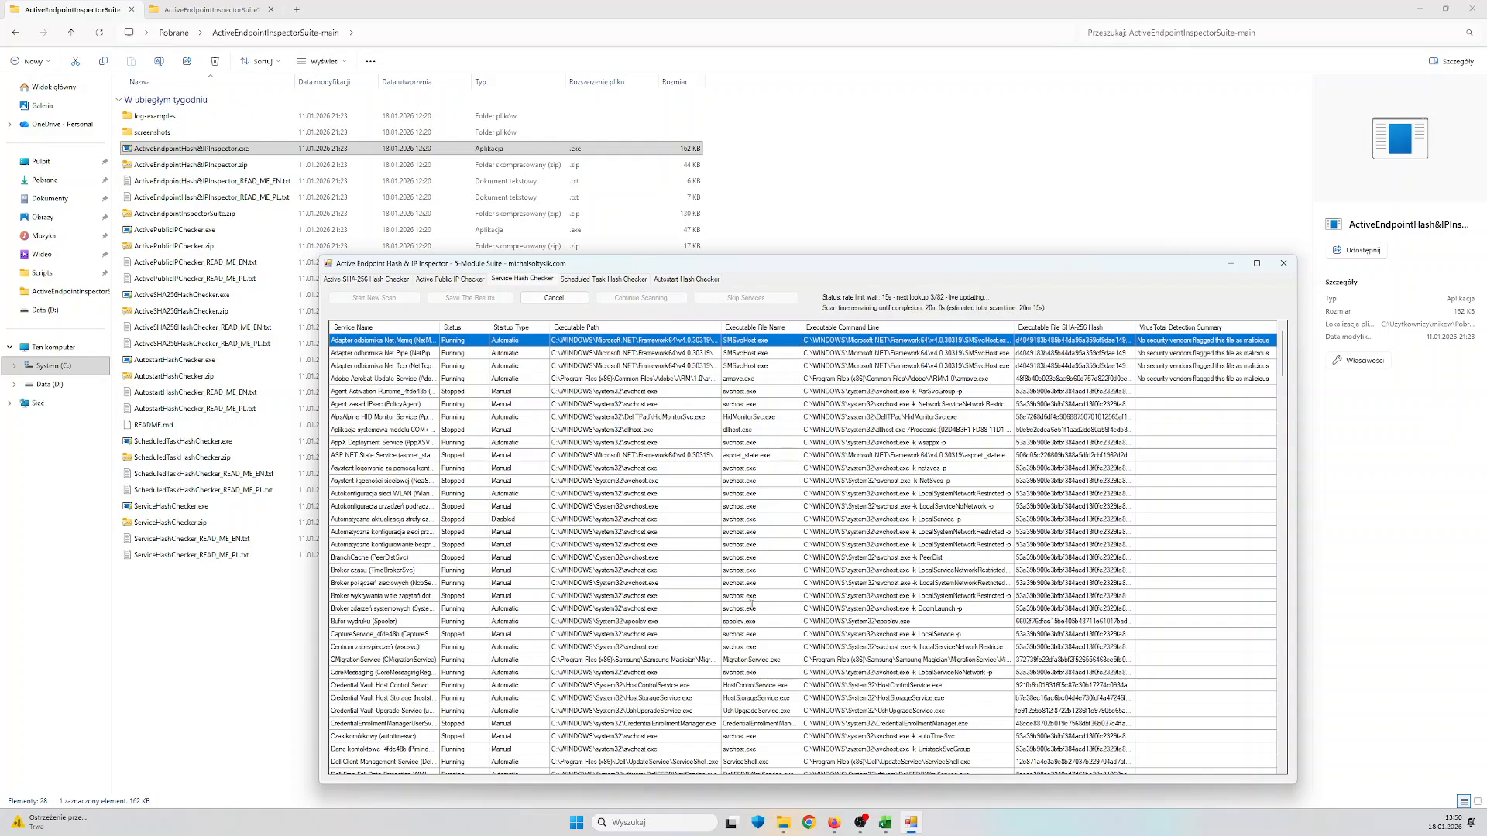
pyautogui.click(569, 298)
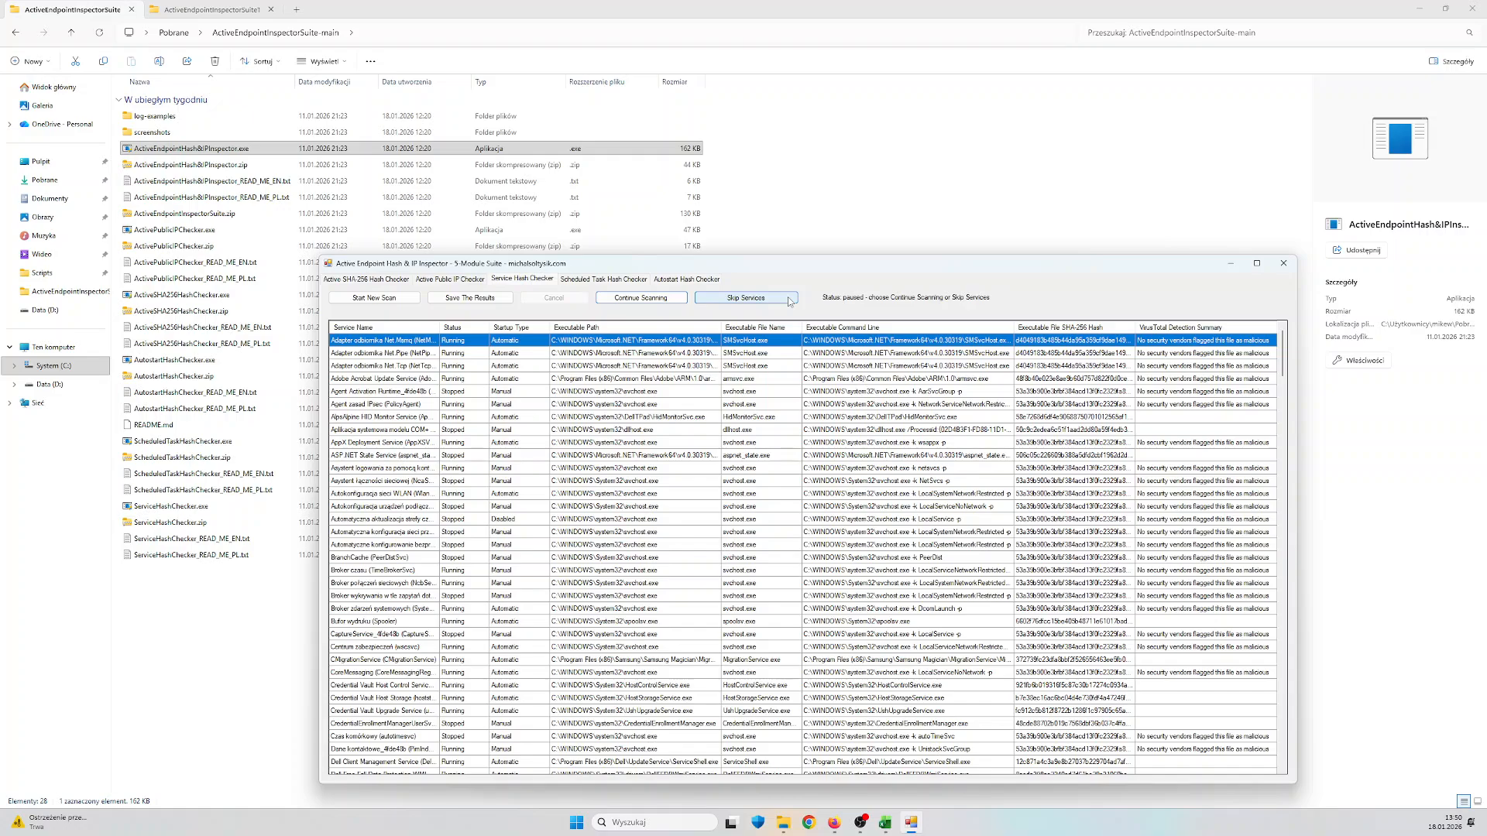
pyautogui.click(789, 301)
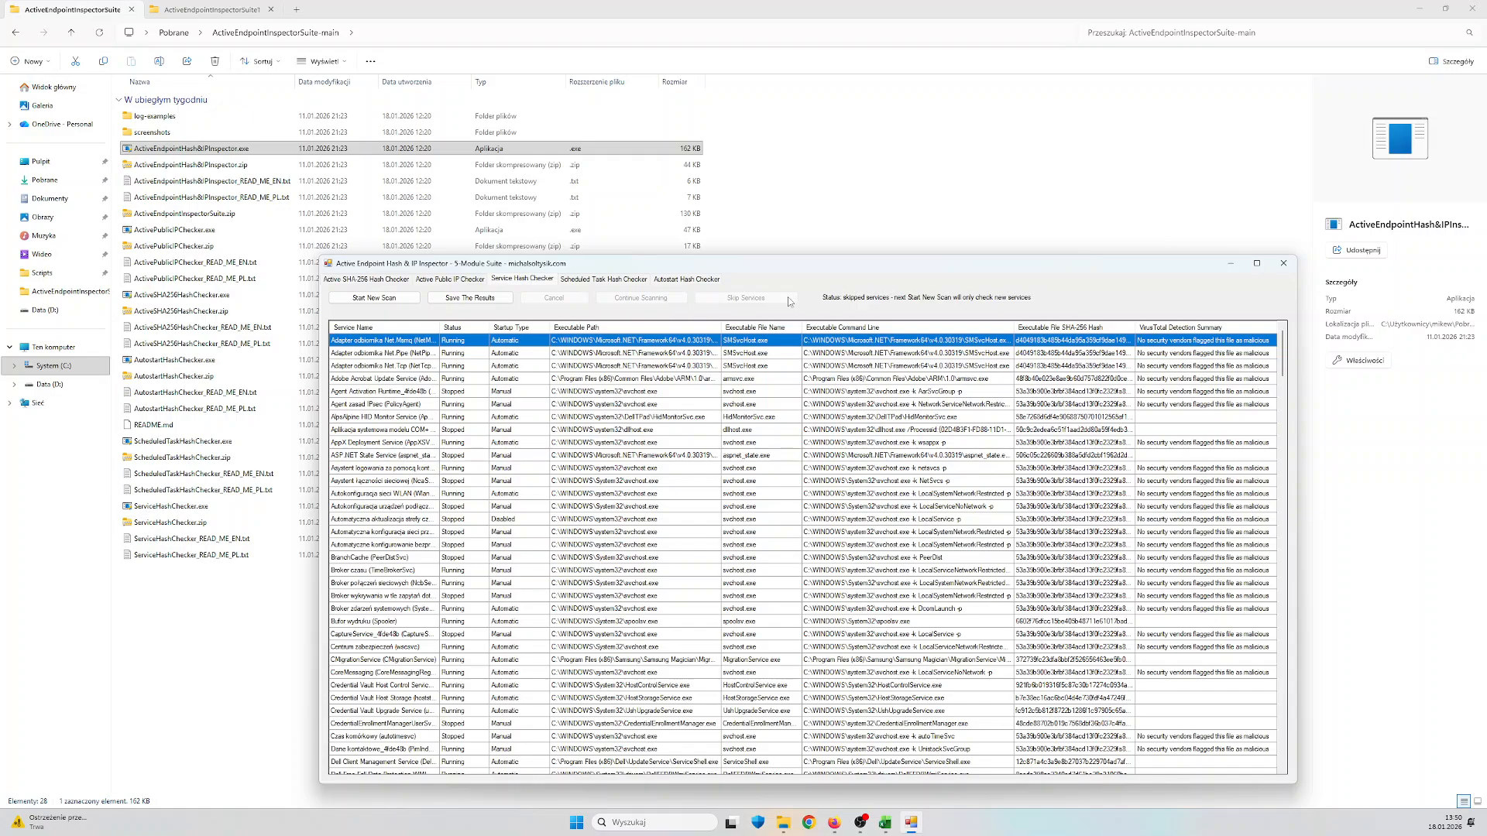
# Start a new Scheduled Task Hash Checker scan, pause it during the reputation lookups, and skip the current scheduled tasks
pyautogui.click(608, 280)
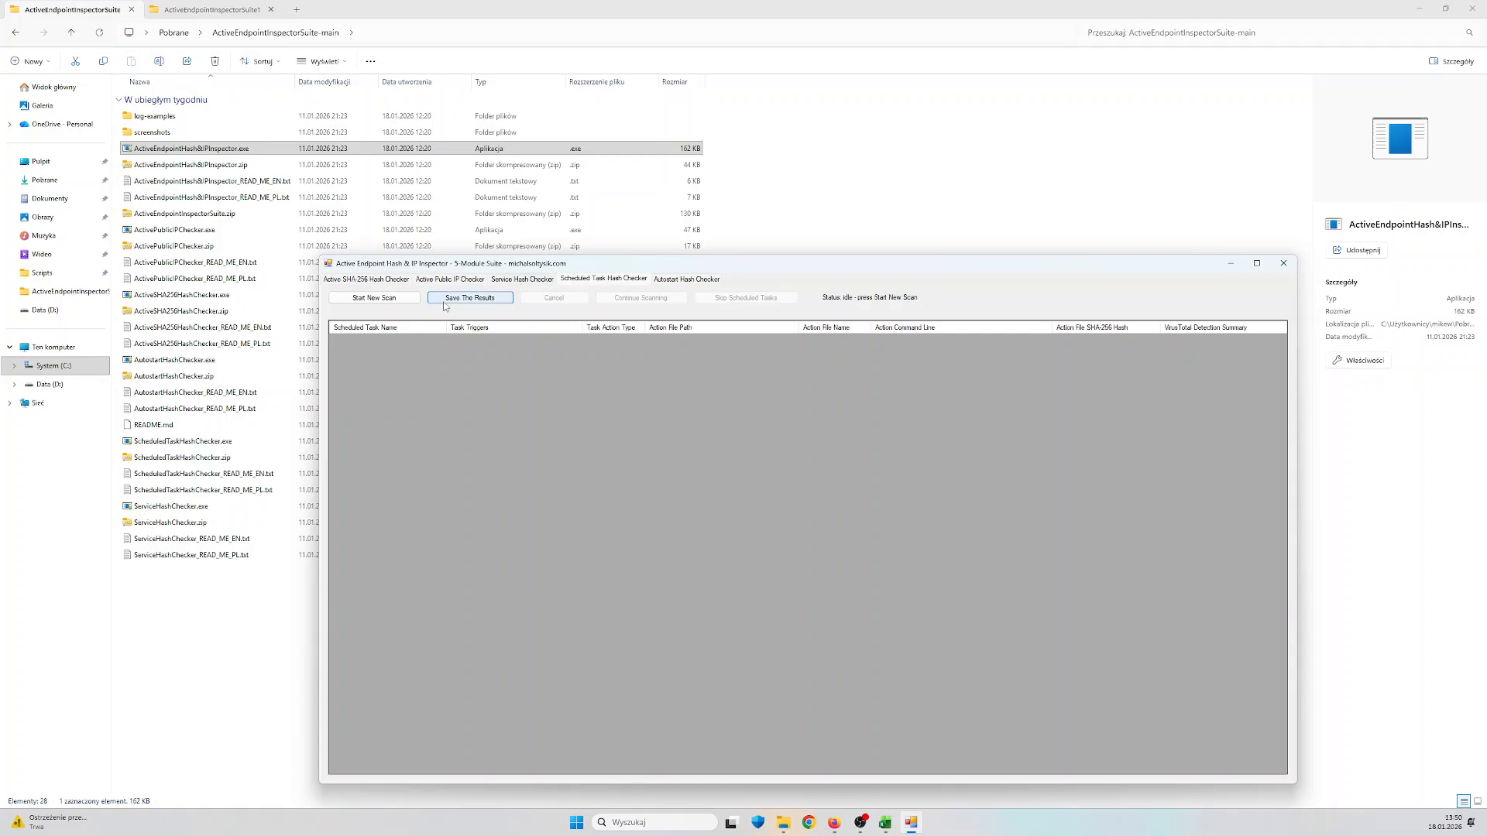
pyautogui.click(407, 299)
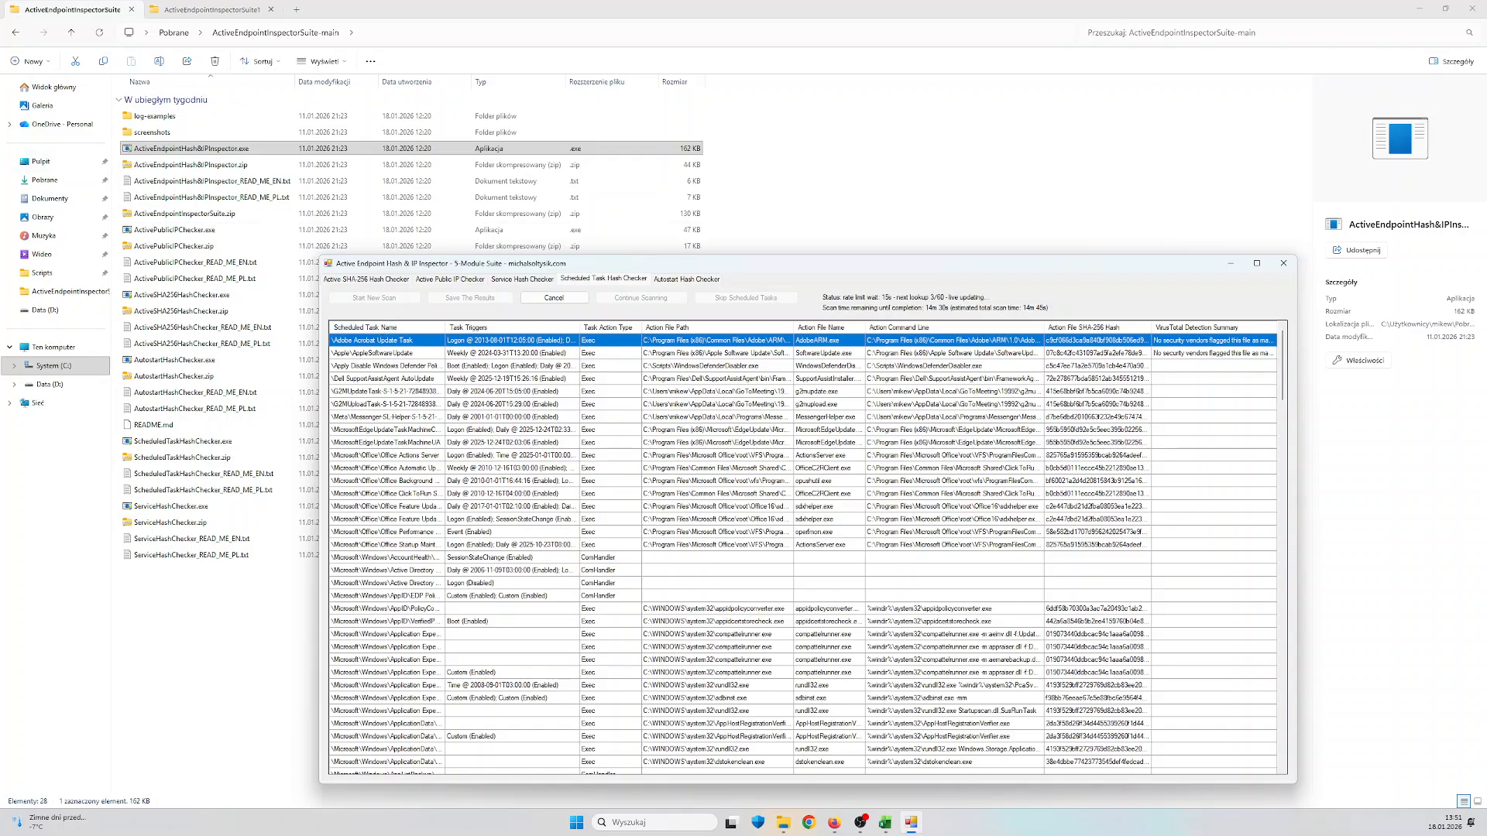
pyautogui.click(574, 301)
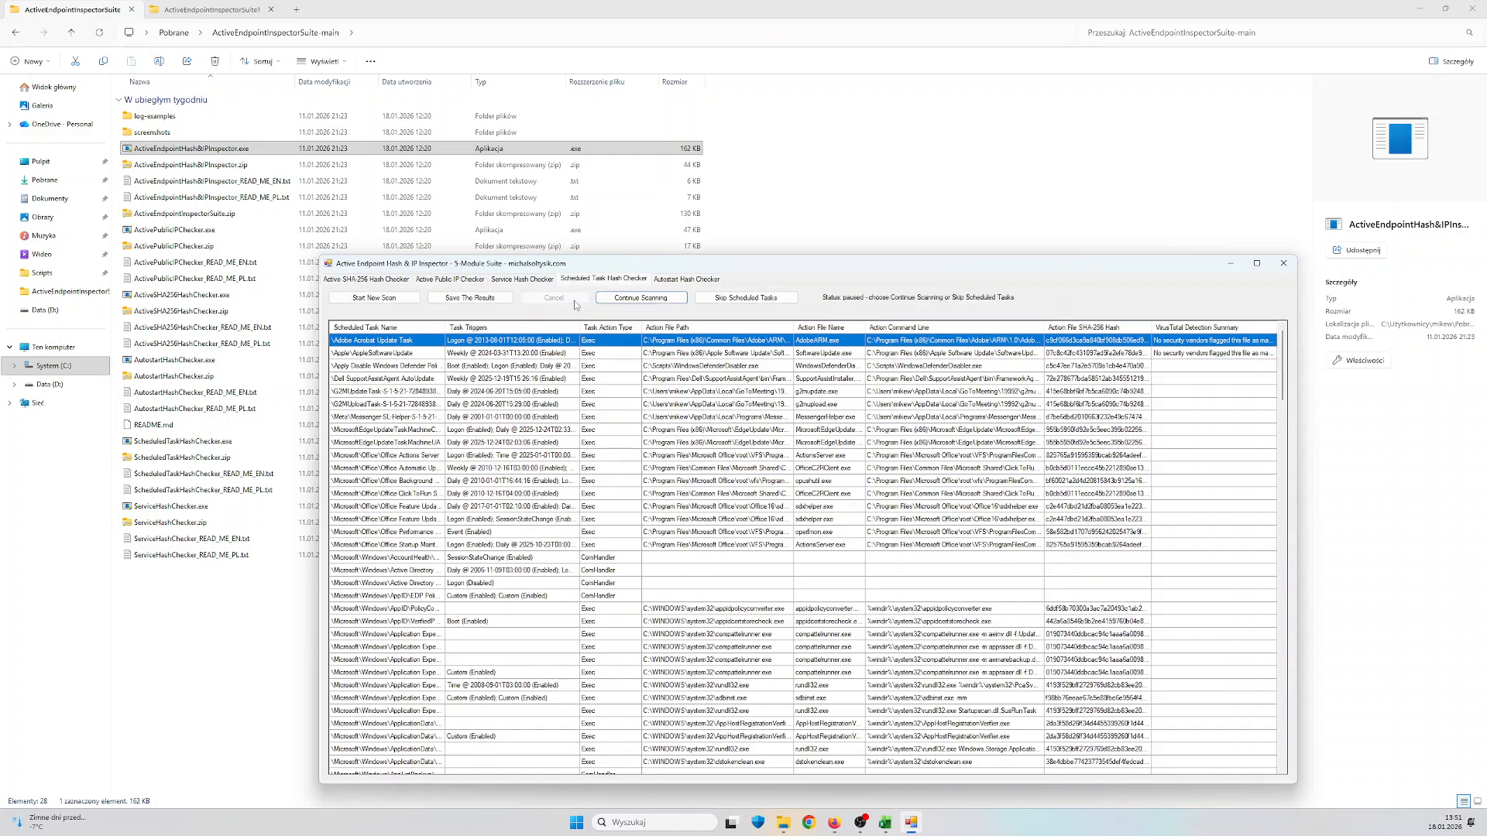
pyautogui.click(776, 300)
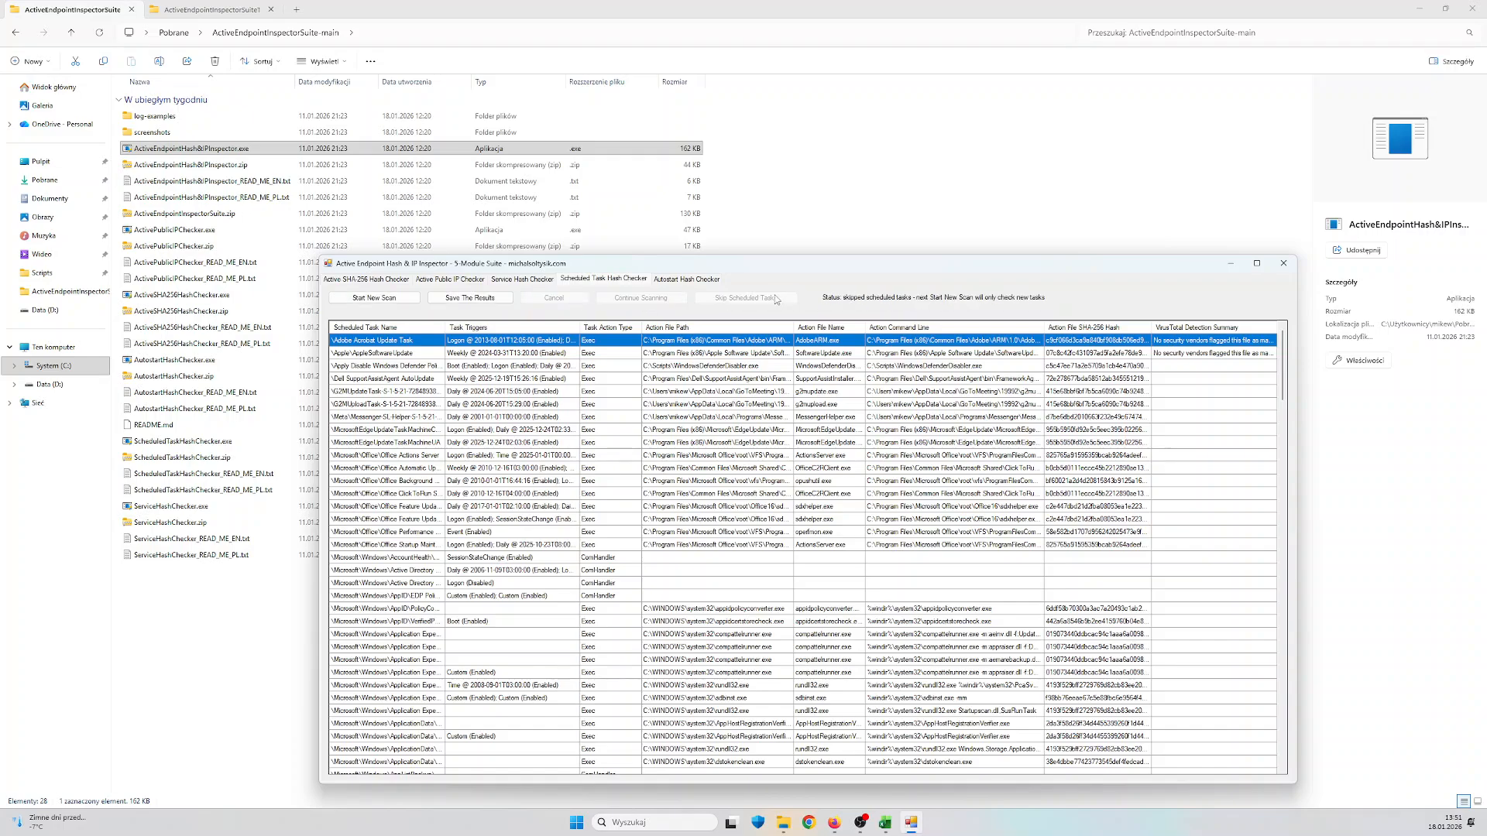
# Start a new Autostart Hash Checker scan, pause it during the reputation lookups, and skip the current items
pyautogui.click(700, 284)
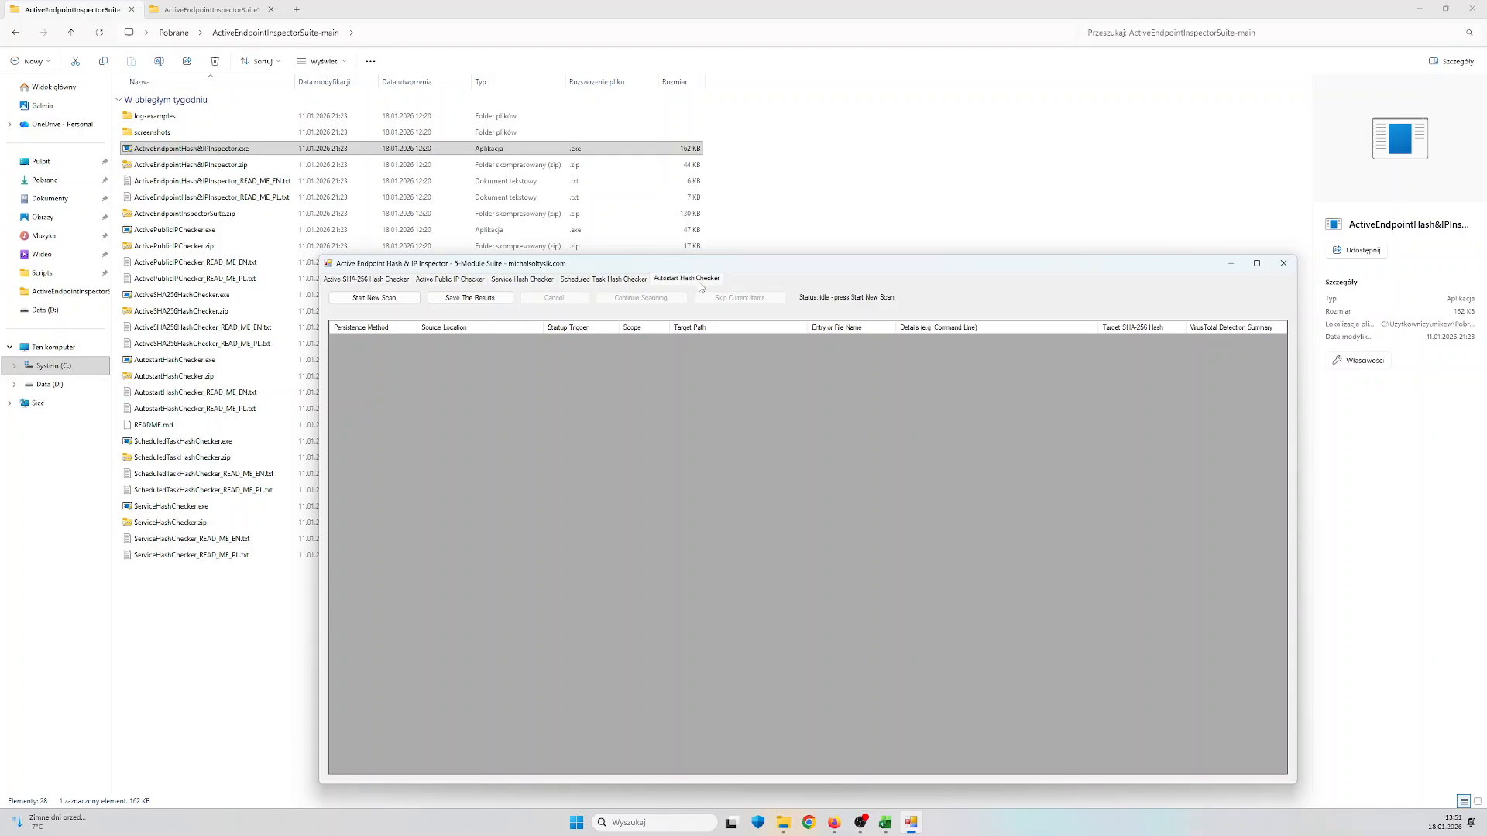
pyautogui.click(379, 300)
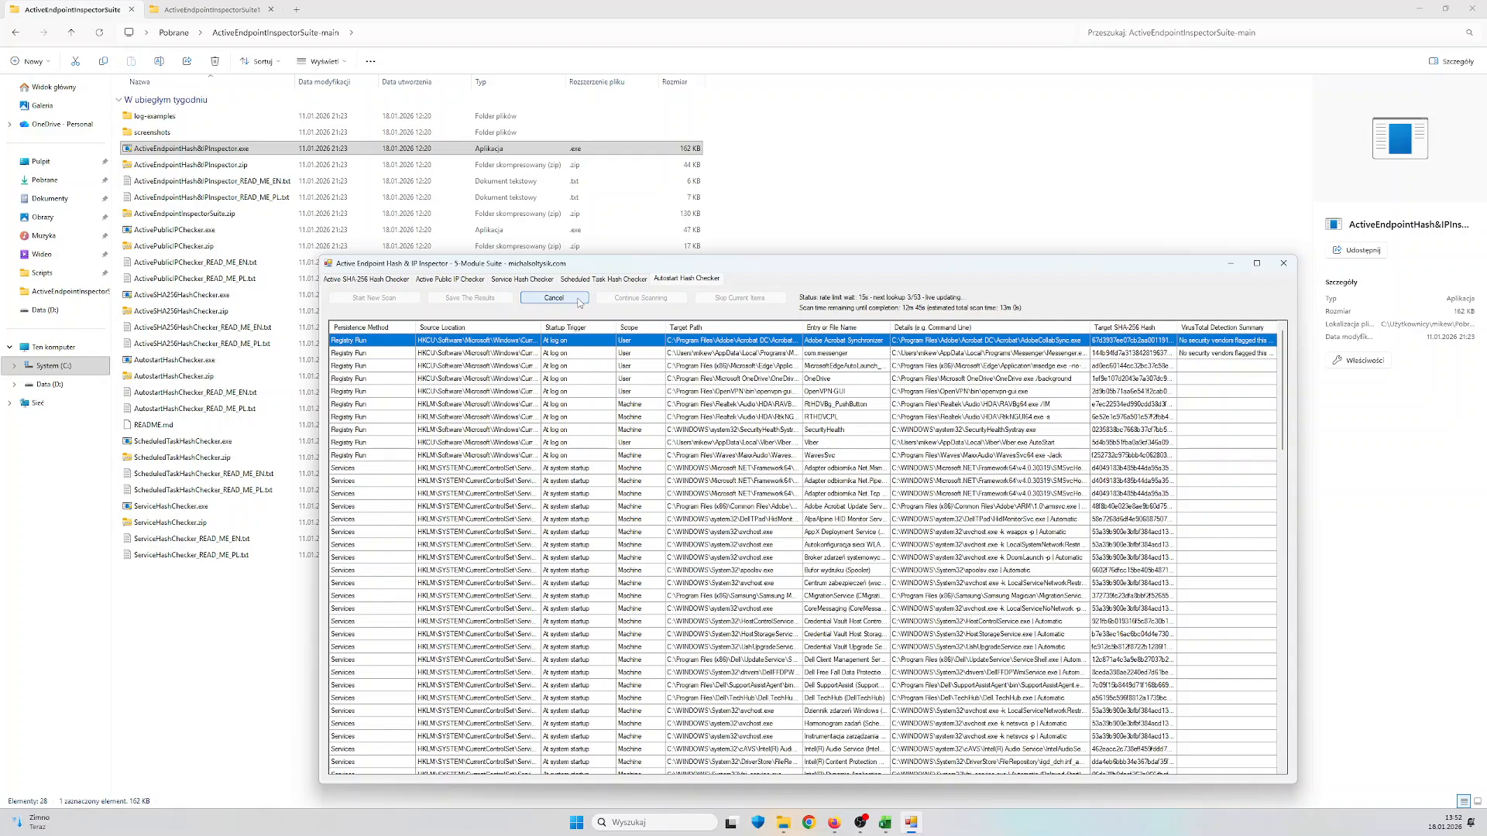
pyautogui.click(578, 299)
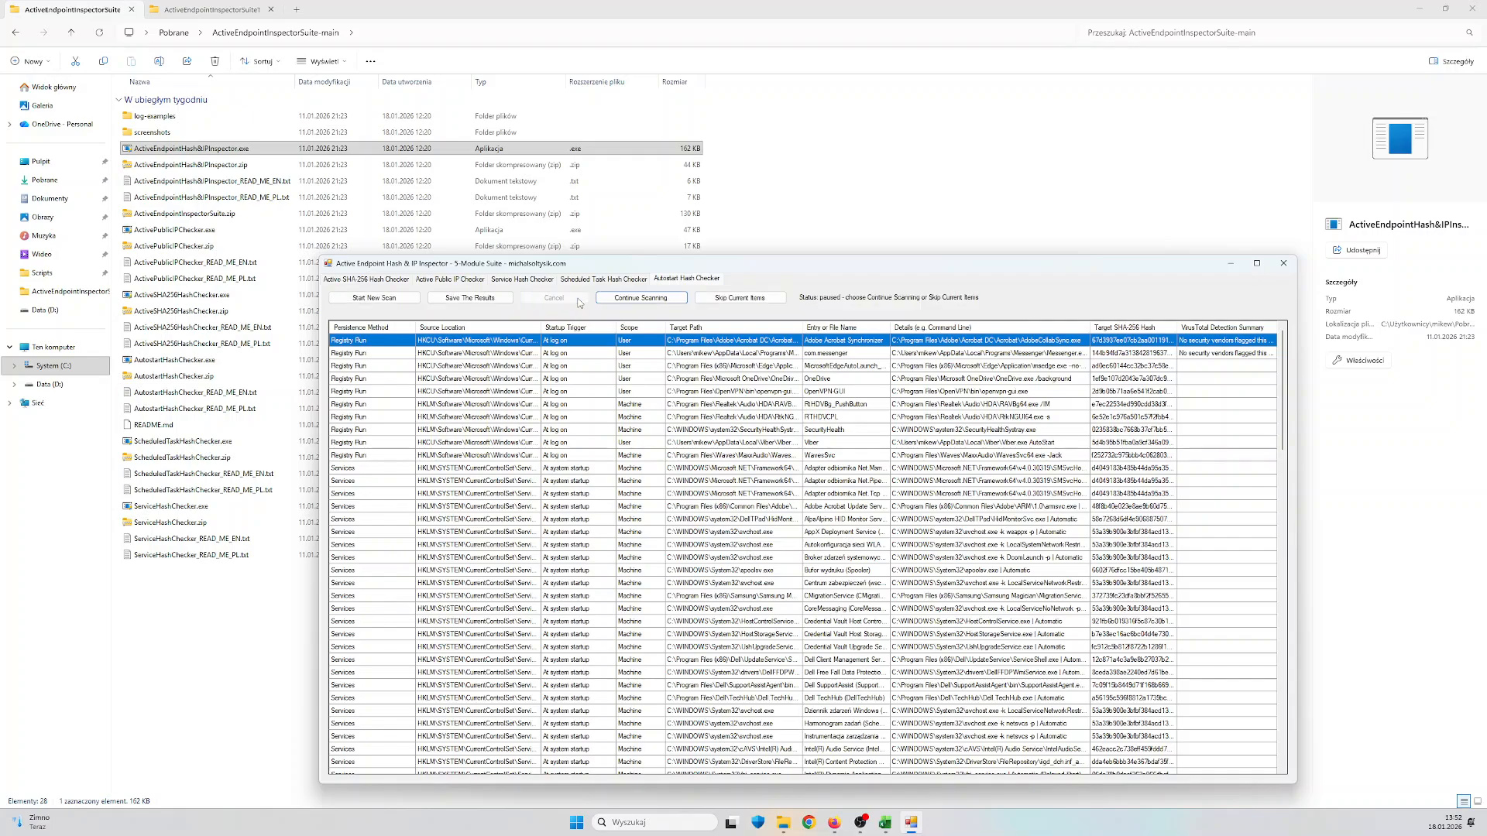
pyautogui.click(776, 301)
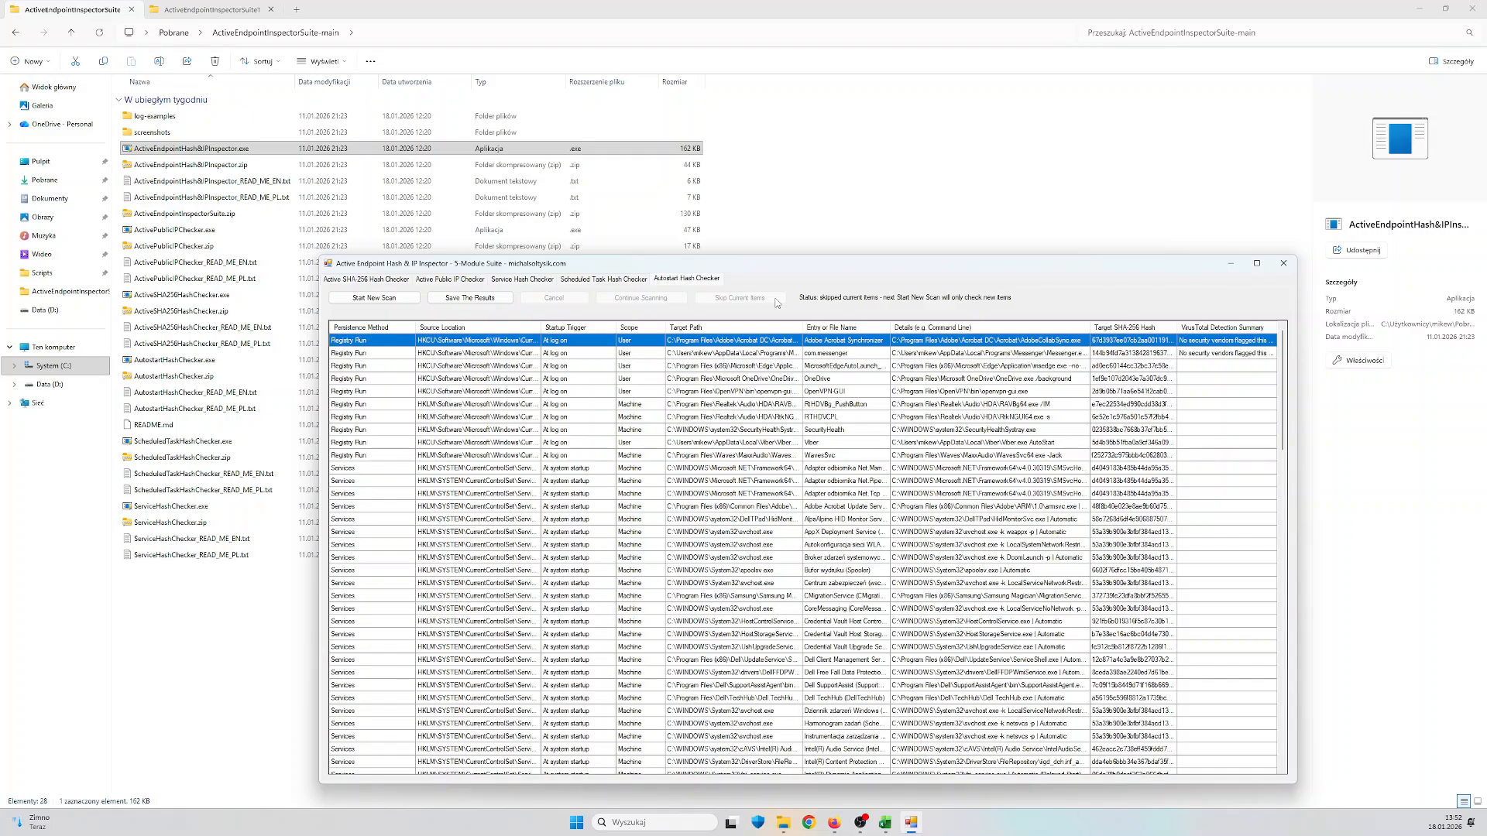
# Go through the Service Hash Checker results and select the last service in the list
pyautogui.click(538, 279)
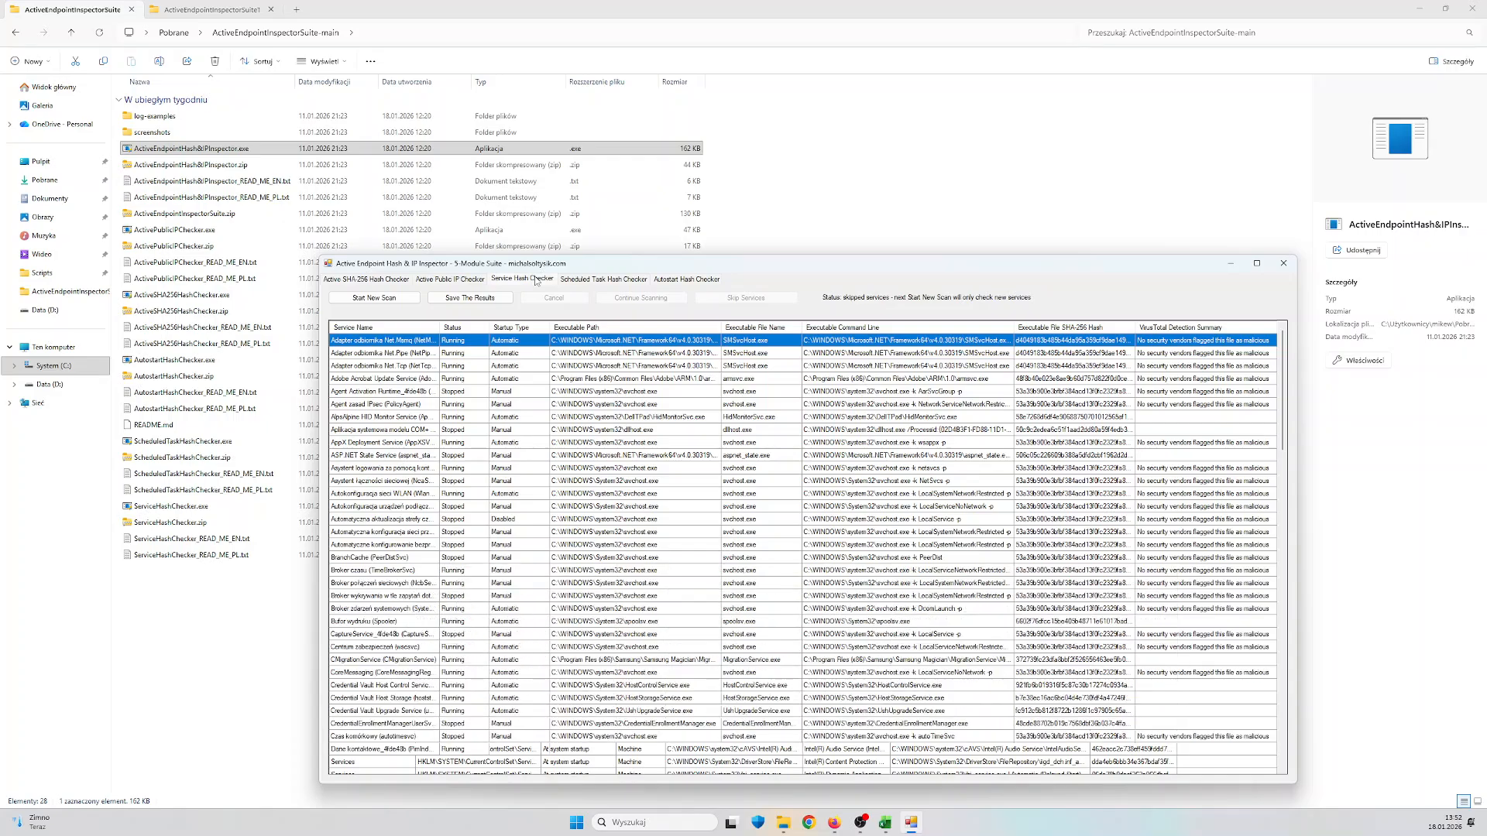
pyautogui.scroll(-2, 742, 518)
pyautogui.scroll(-20, 741, 517)
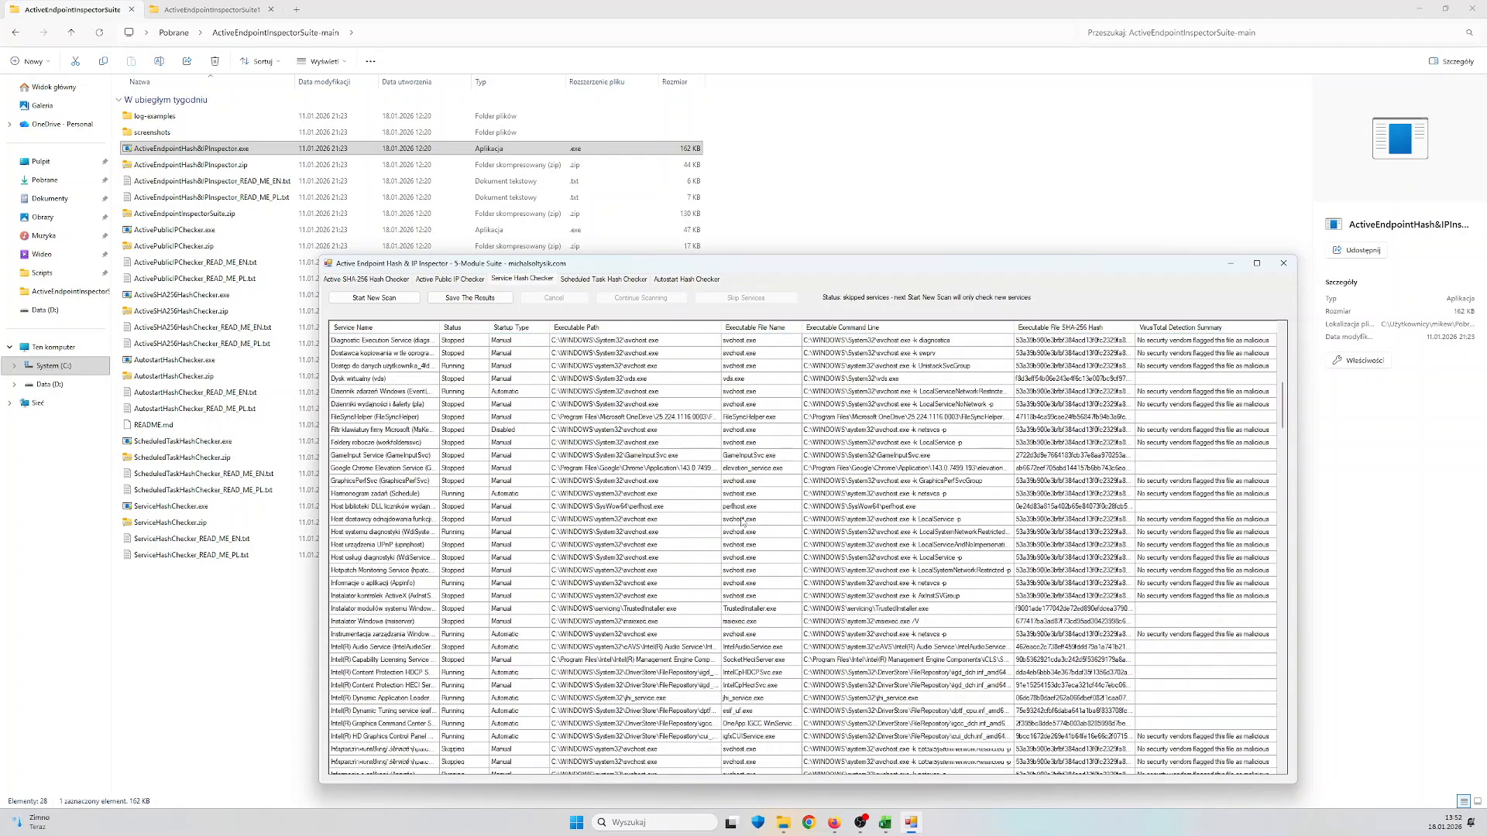
pyautogui.scroll(-20, 741, 521)
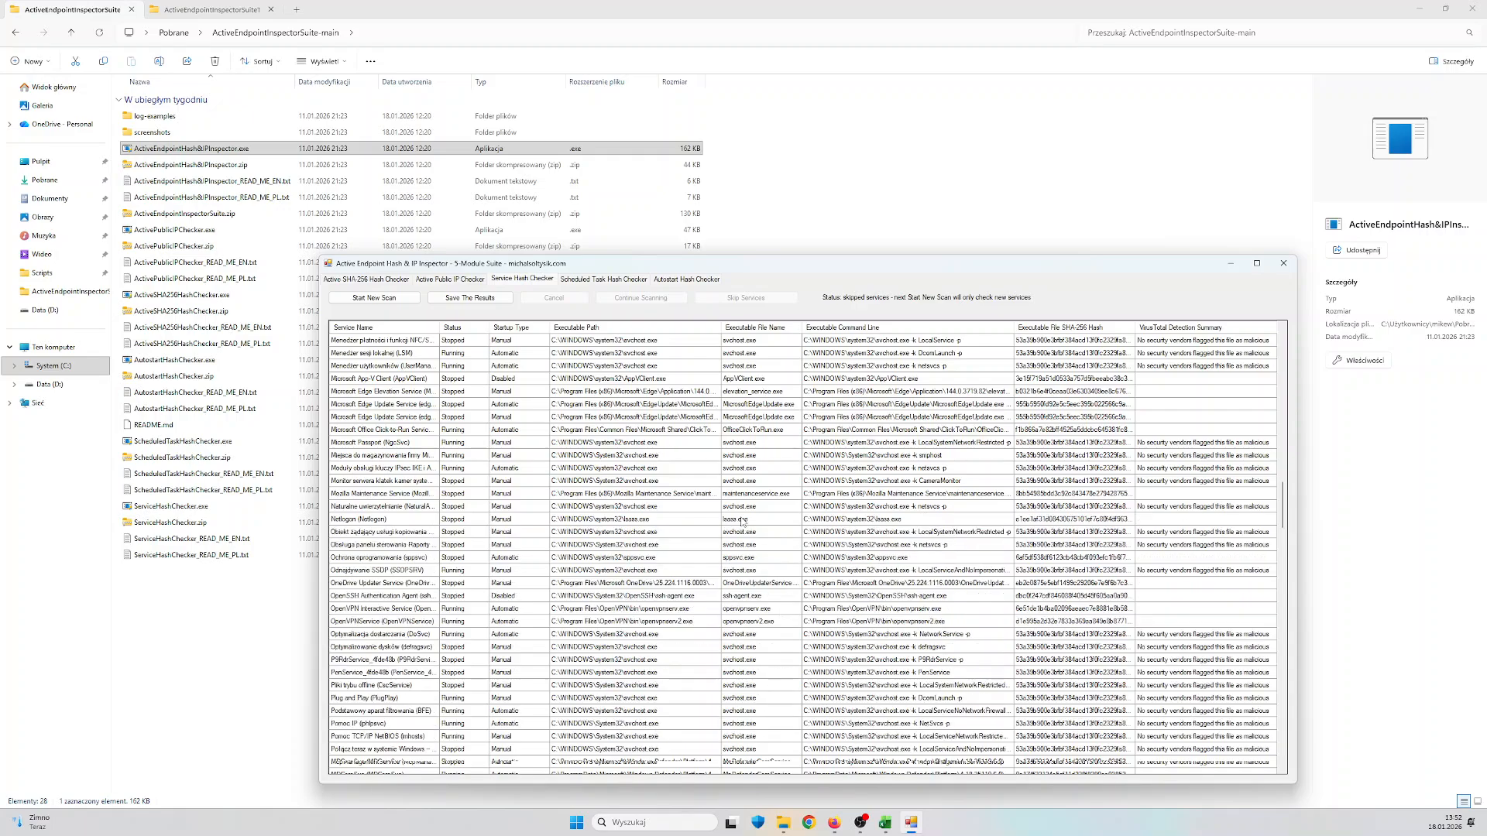
pyautogui.scroll(-20, 742, 521)
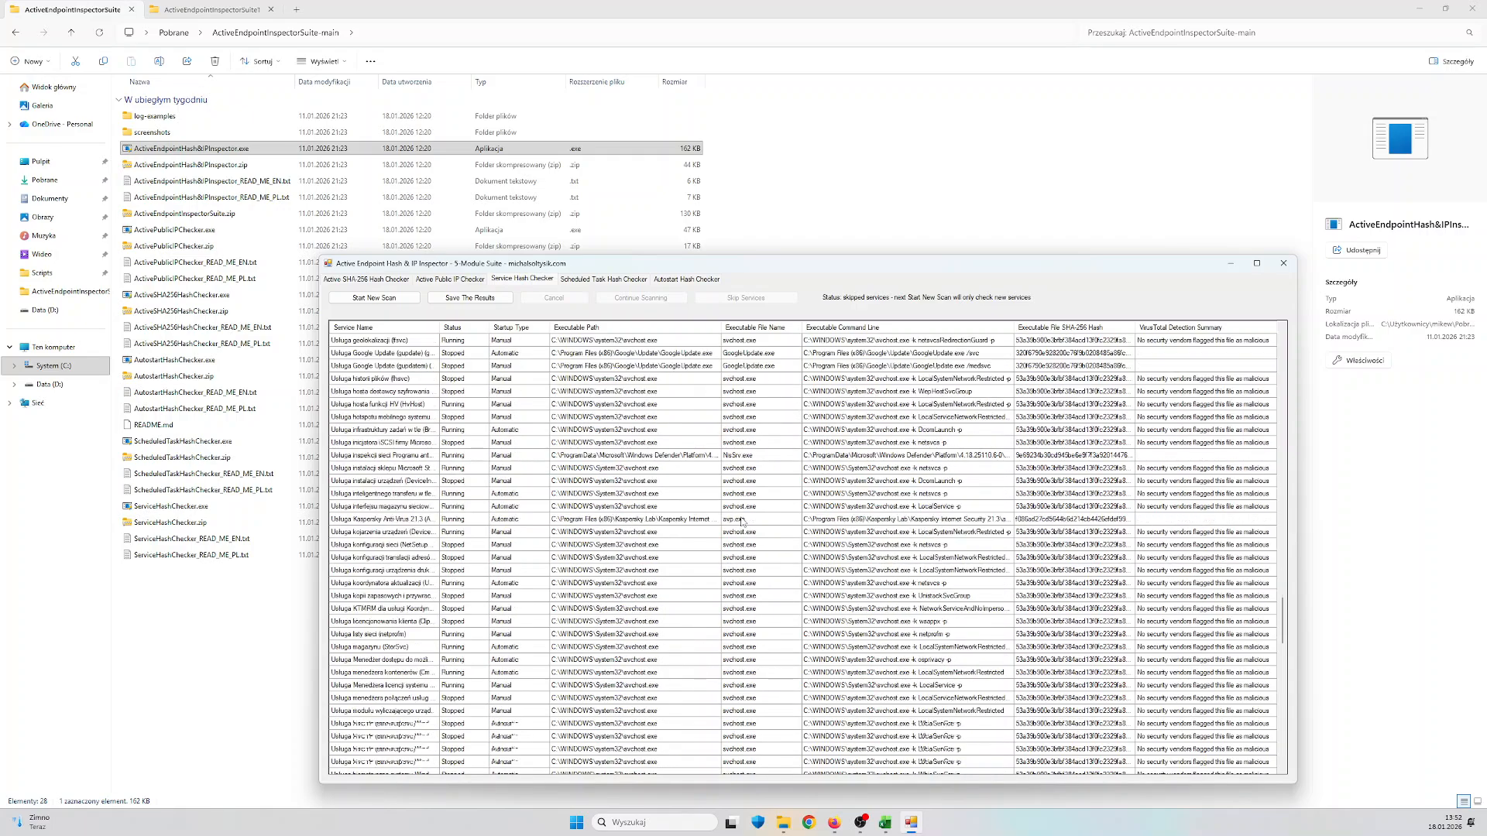
pyautogui.scroll(-20, 745, 520)
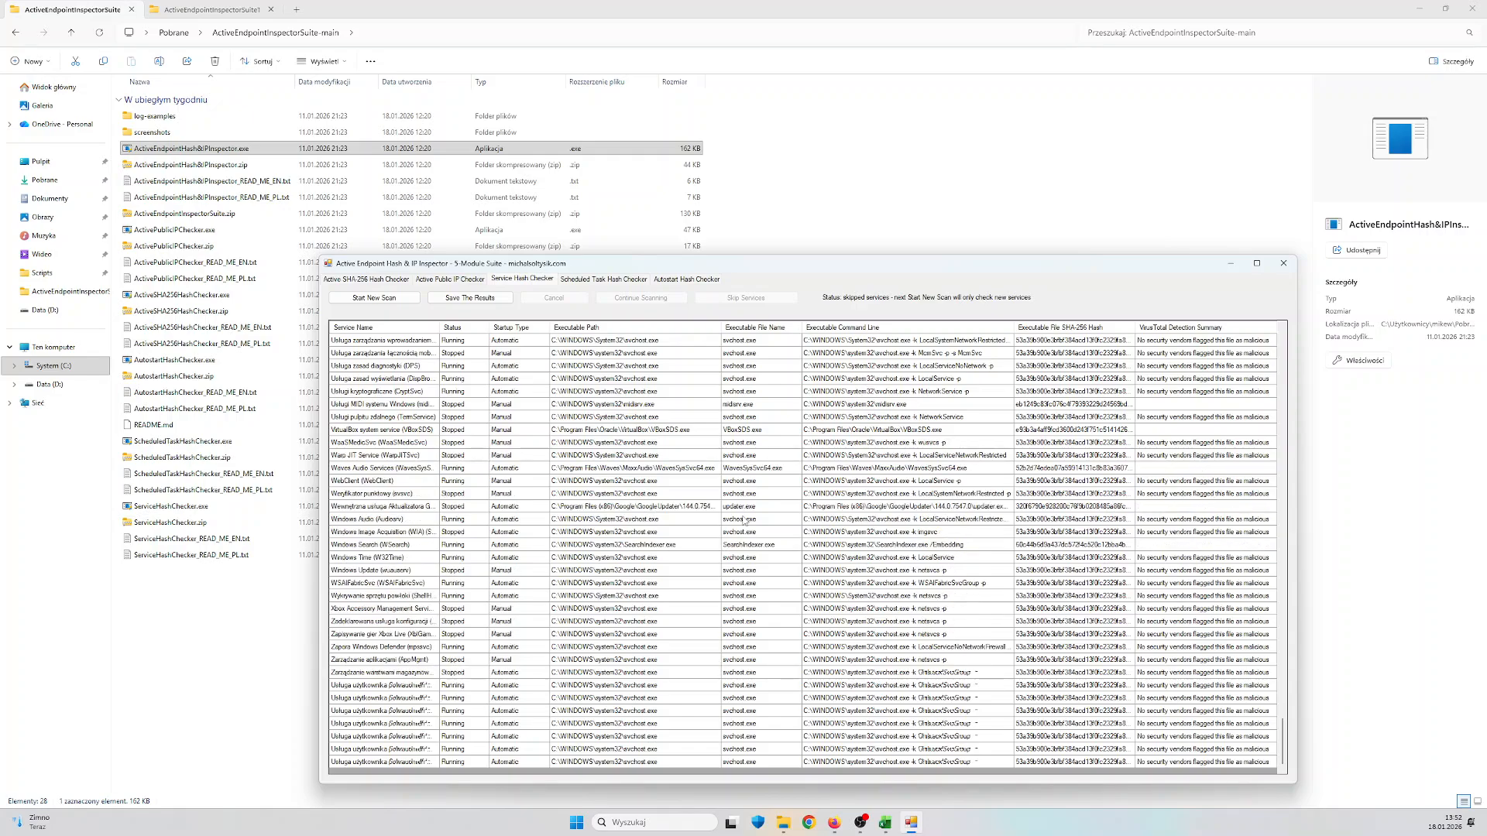
pyautogui.click(683, 763)
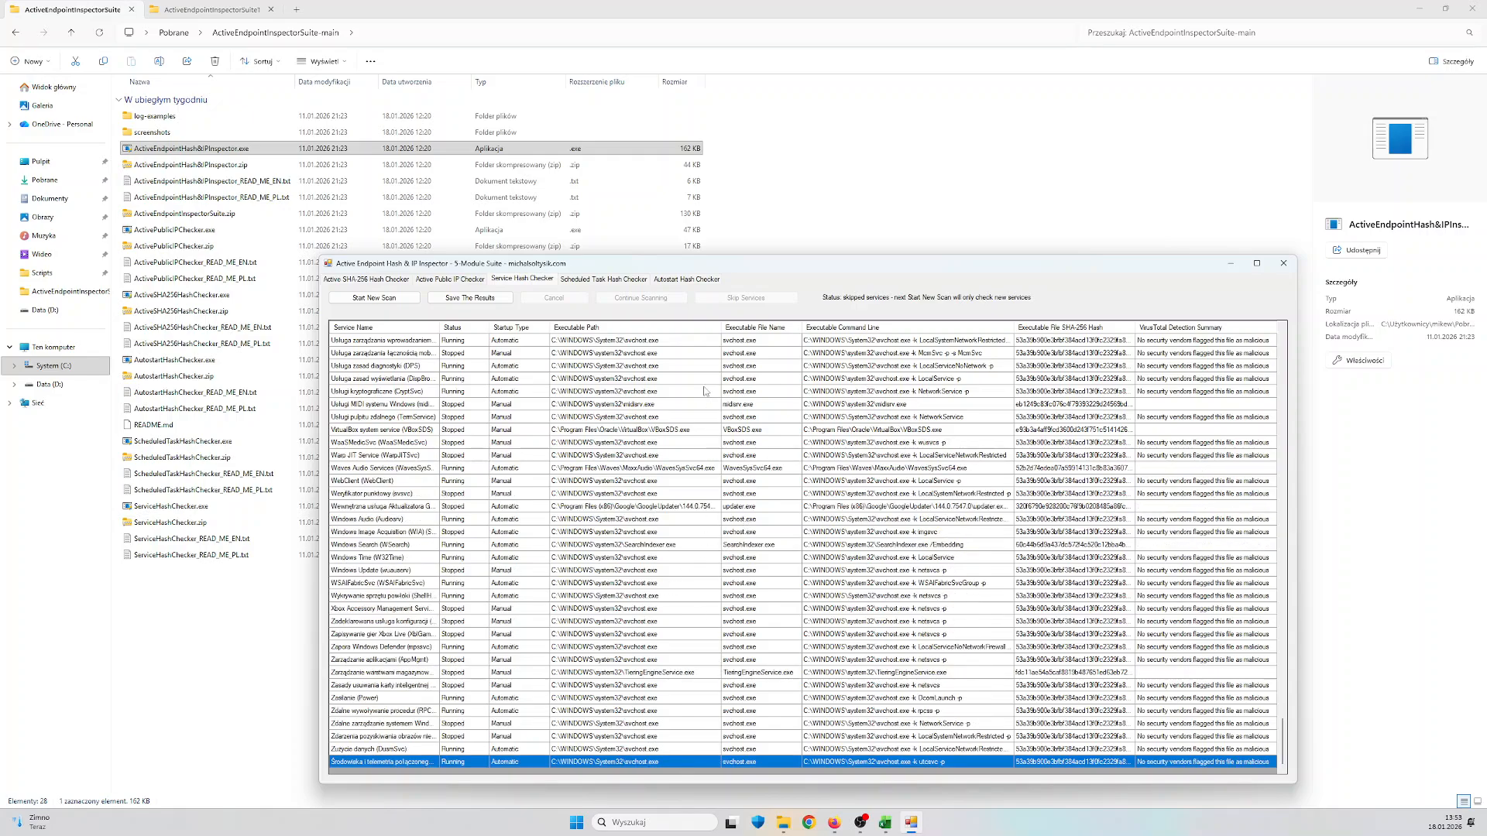
# Go through the Scheduled Task Hash Checker results and select the last scheduled task, the Zoom update task
pyautogui.click(614, 280)
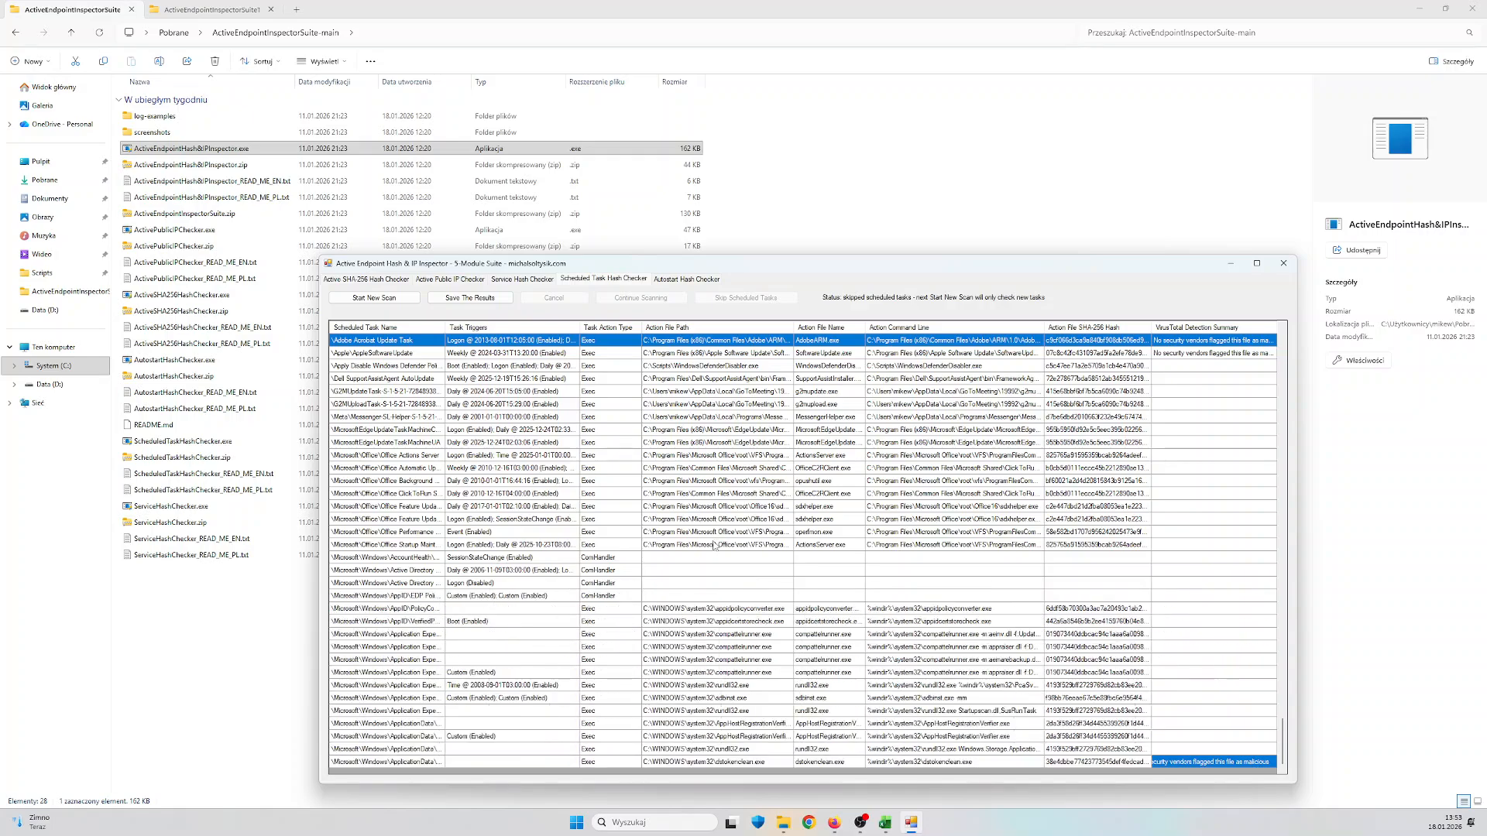
pyautogui.scroll(-20, 714, 538)
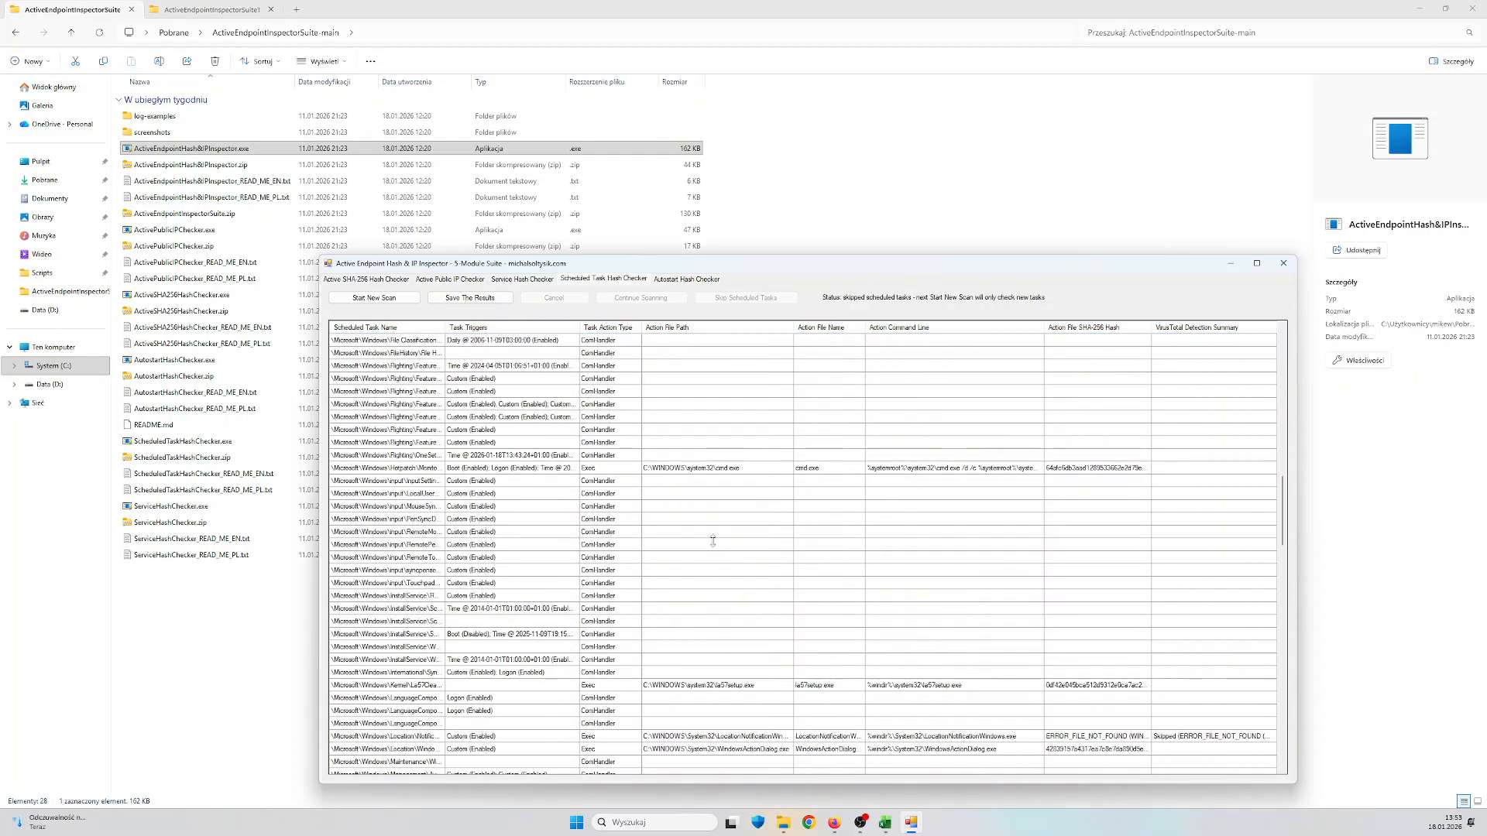
pyautogui.scroll(-15, 713, 546)
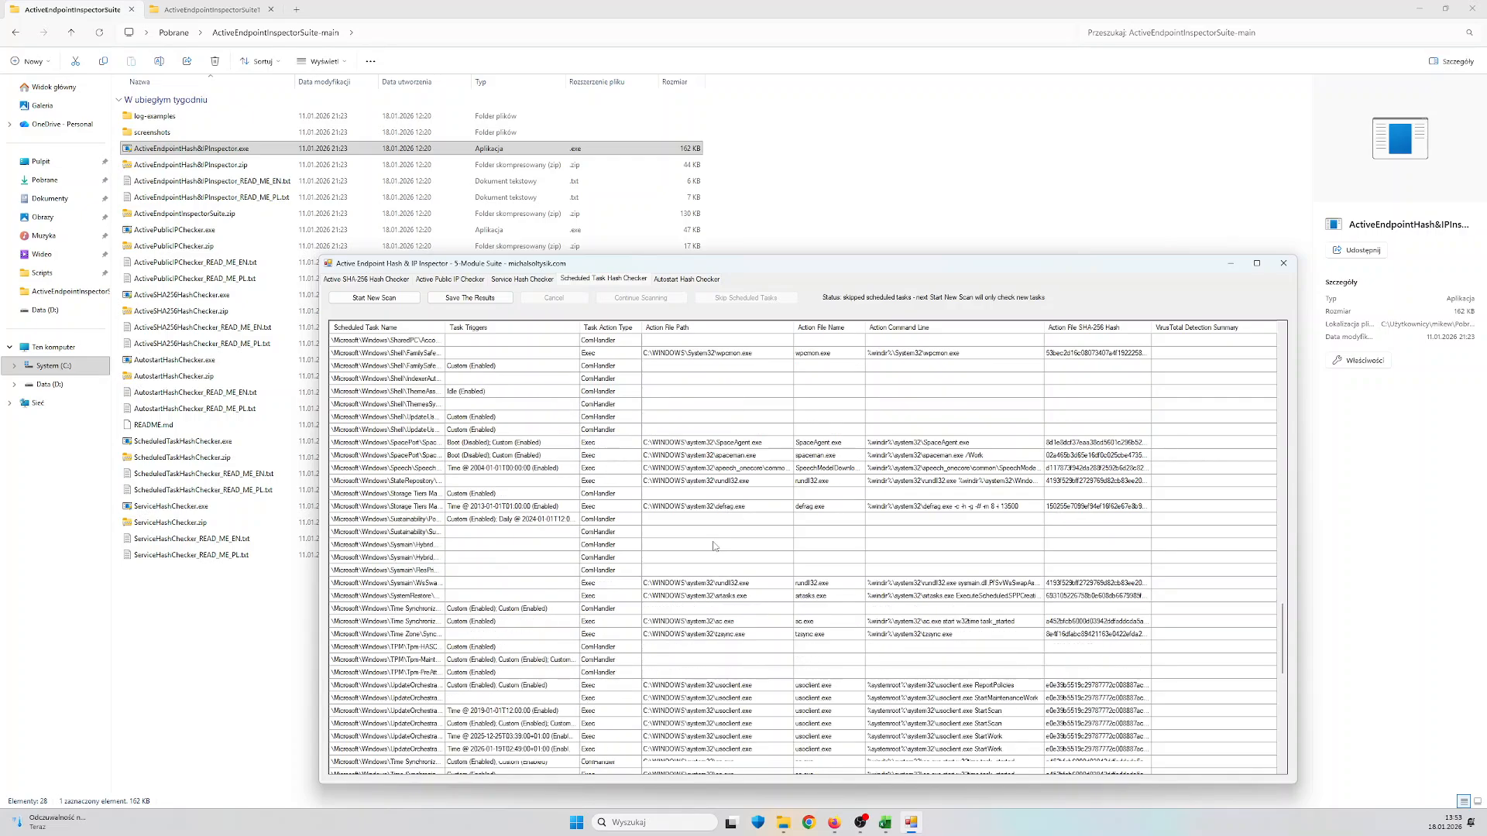
pyautogui.scroll(-7, 713, 546)
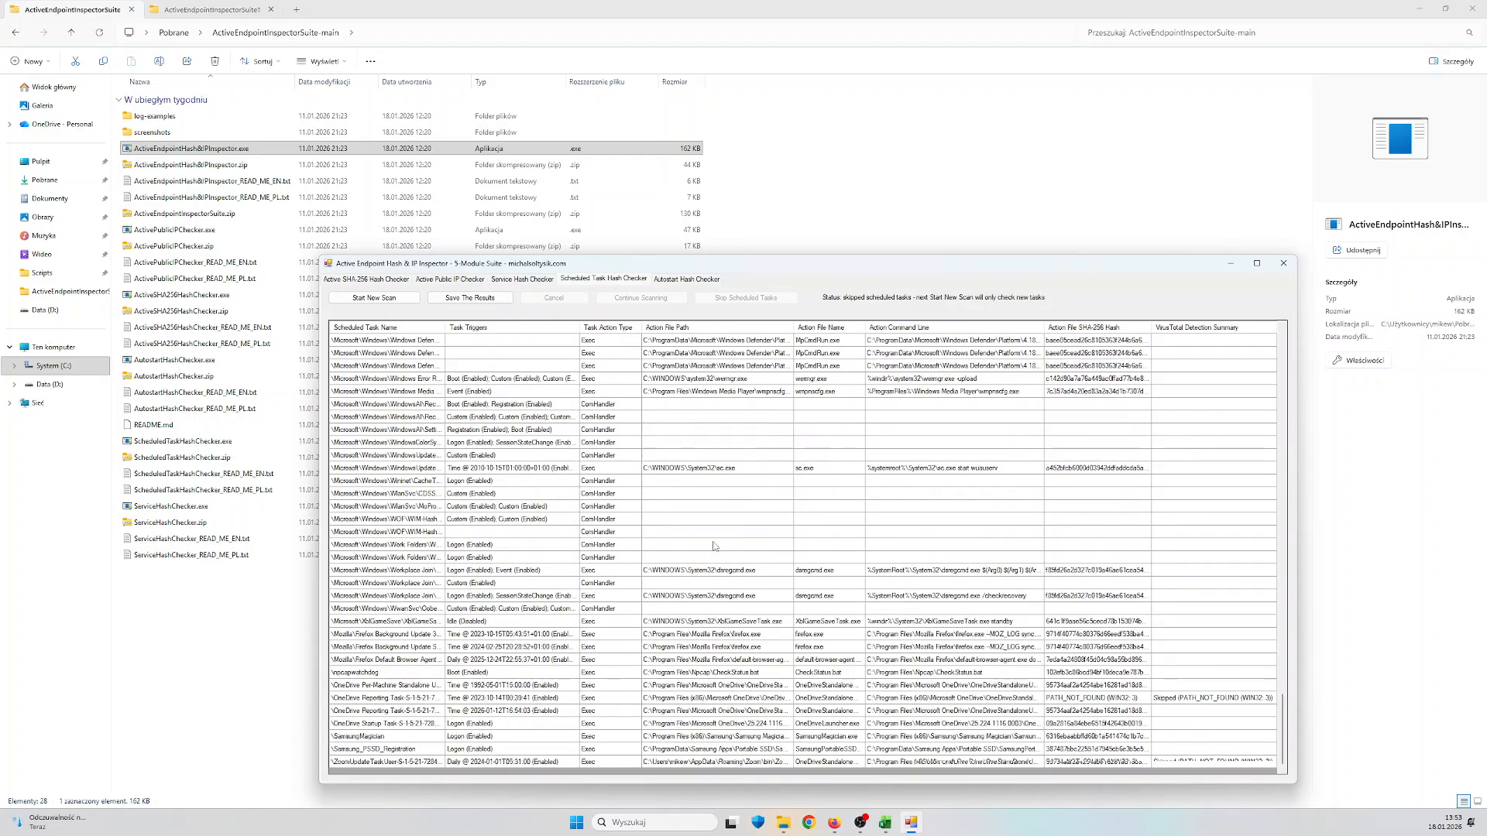
pyautogui.click(721, 762)
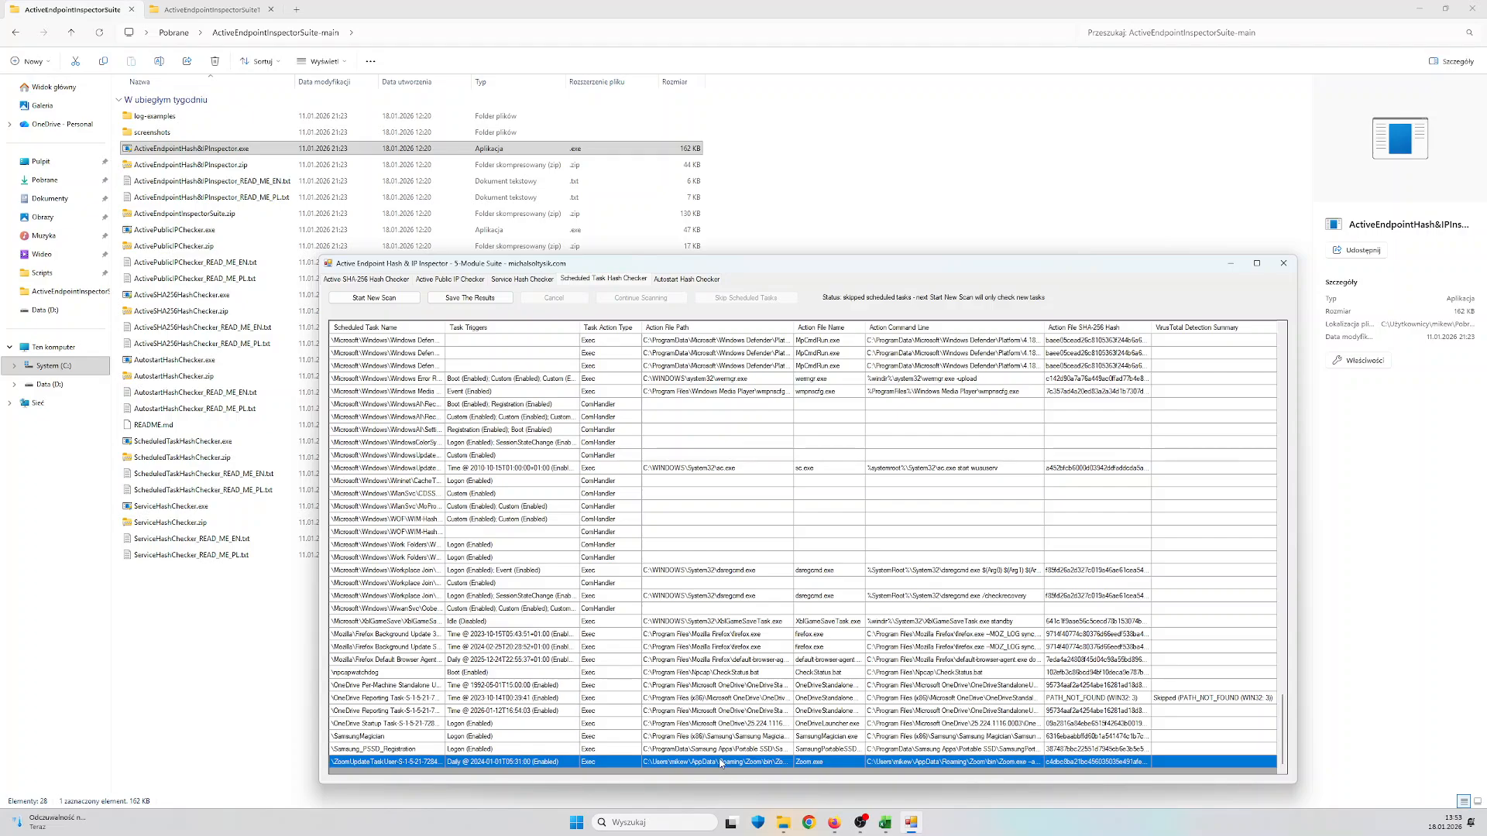
# Go through the Autostart Hash Checker results and select the final WMI Event Subscription entry
pyautogui.click(710, 284)
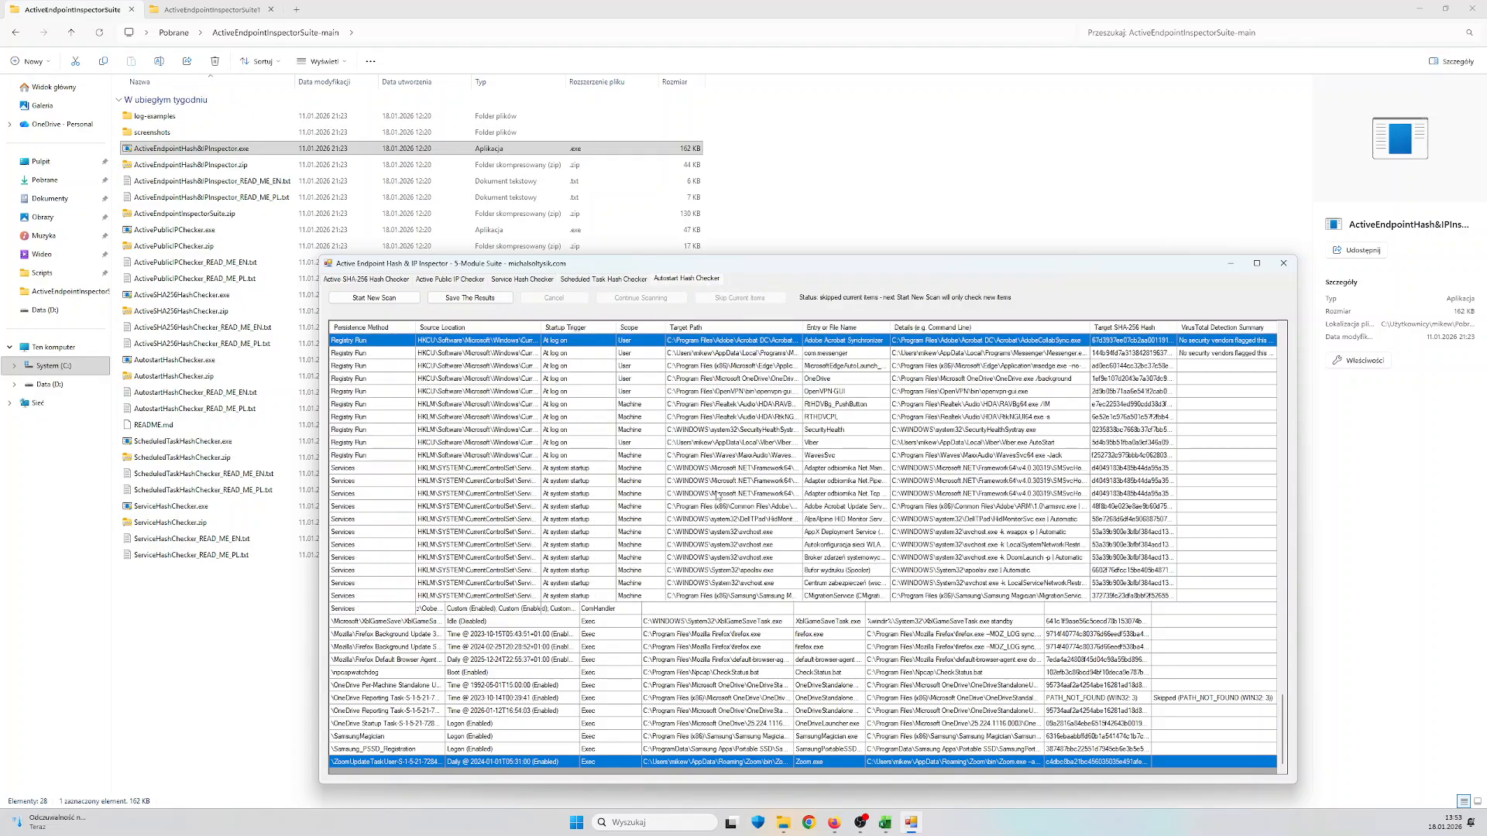
pyautogui.scroll(-13, 719, 496)
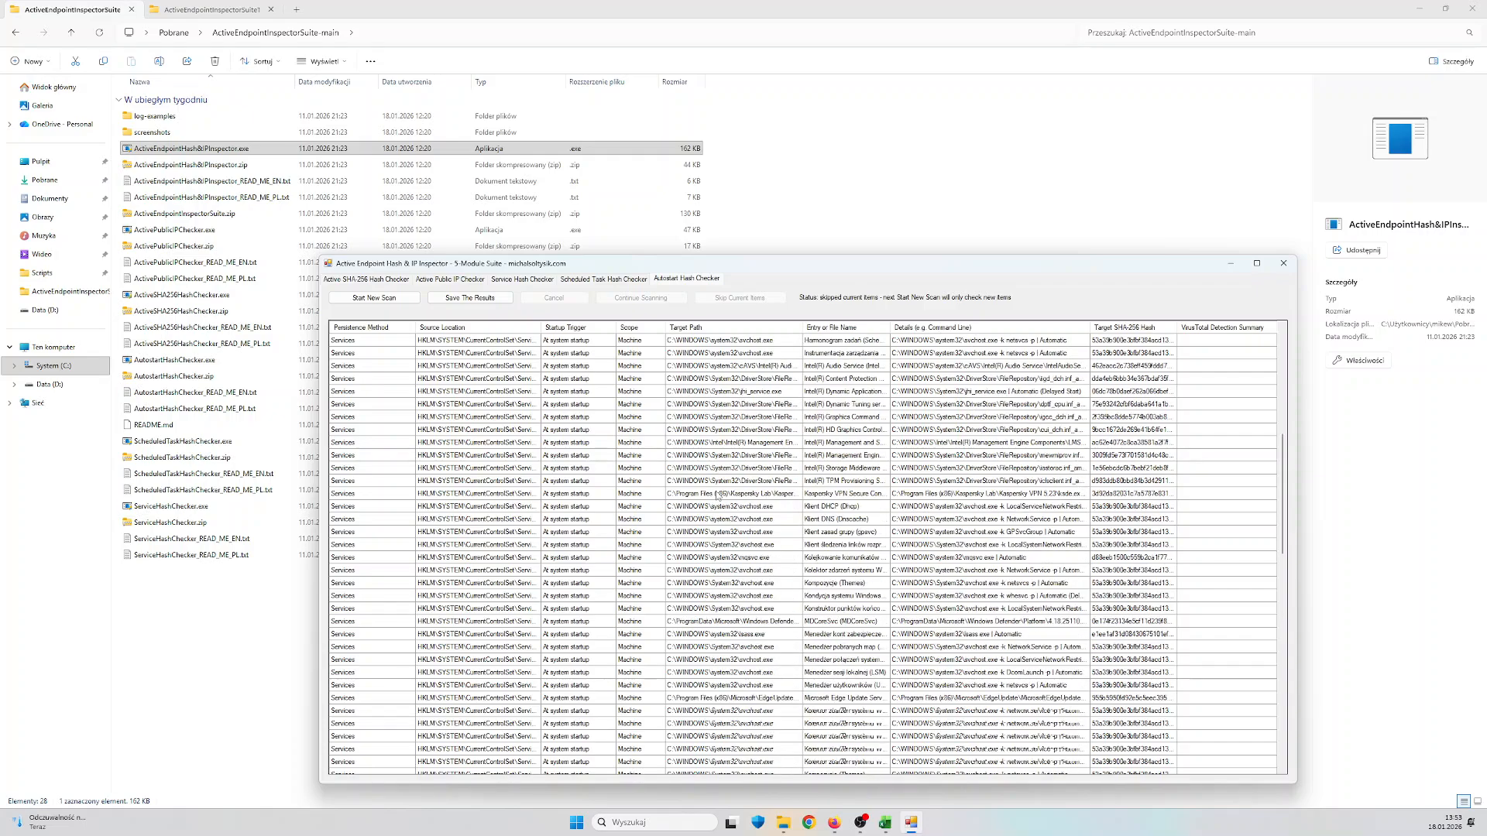
pyautogui.scroll(-10, 719, 497)
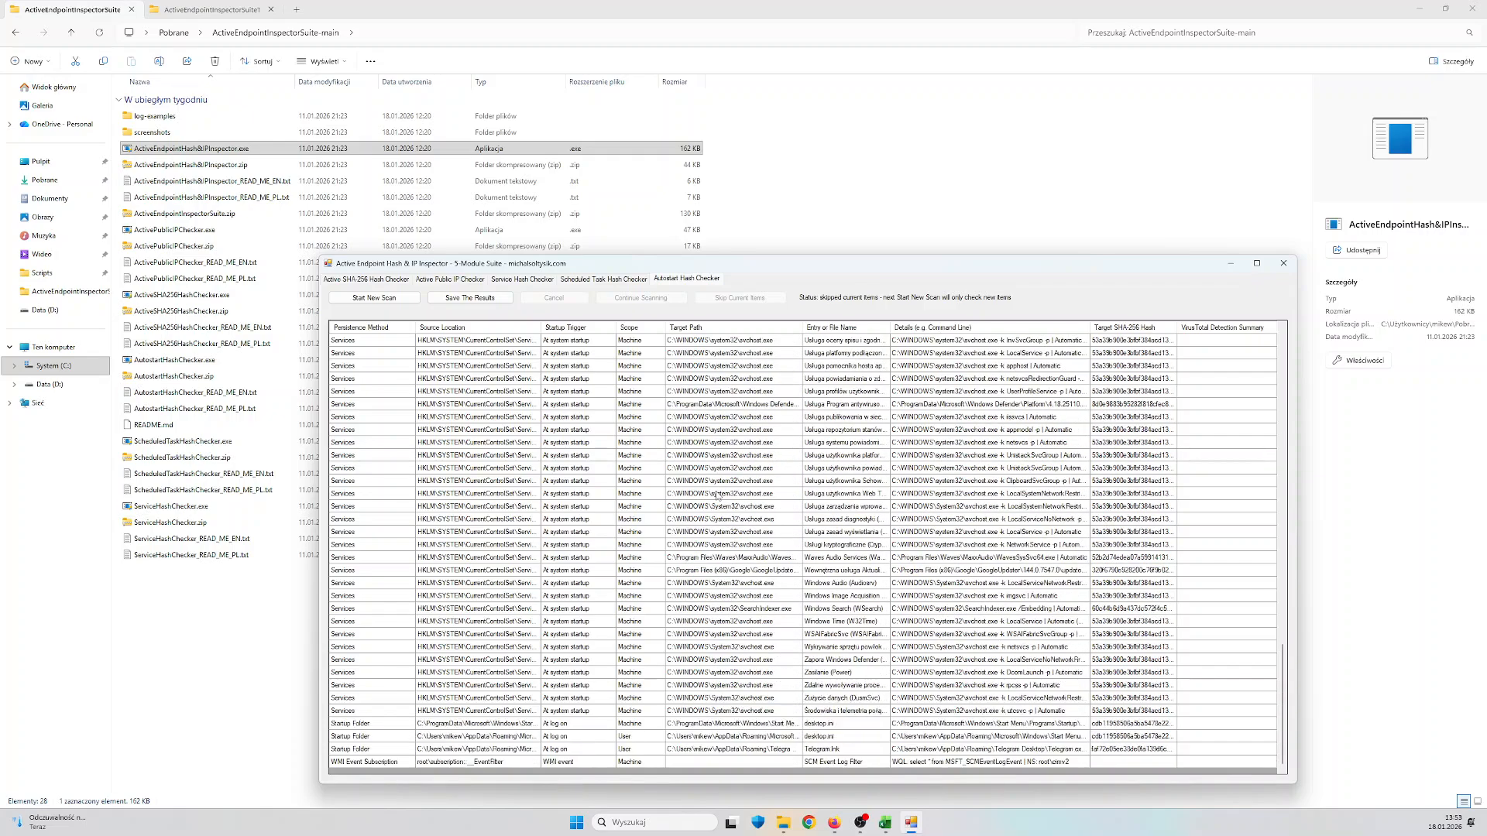
pyautogui.click(706, 763)
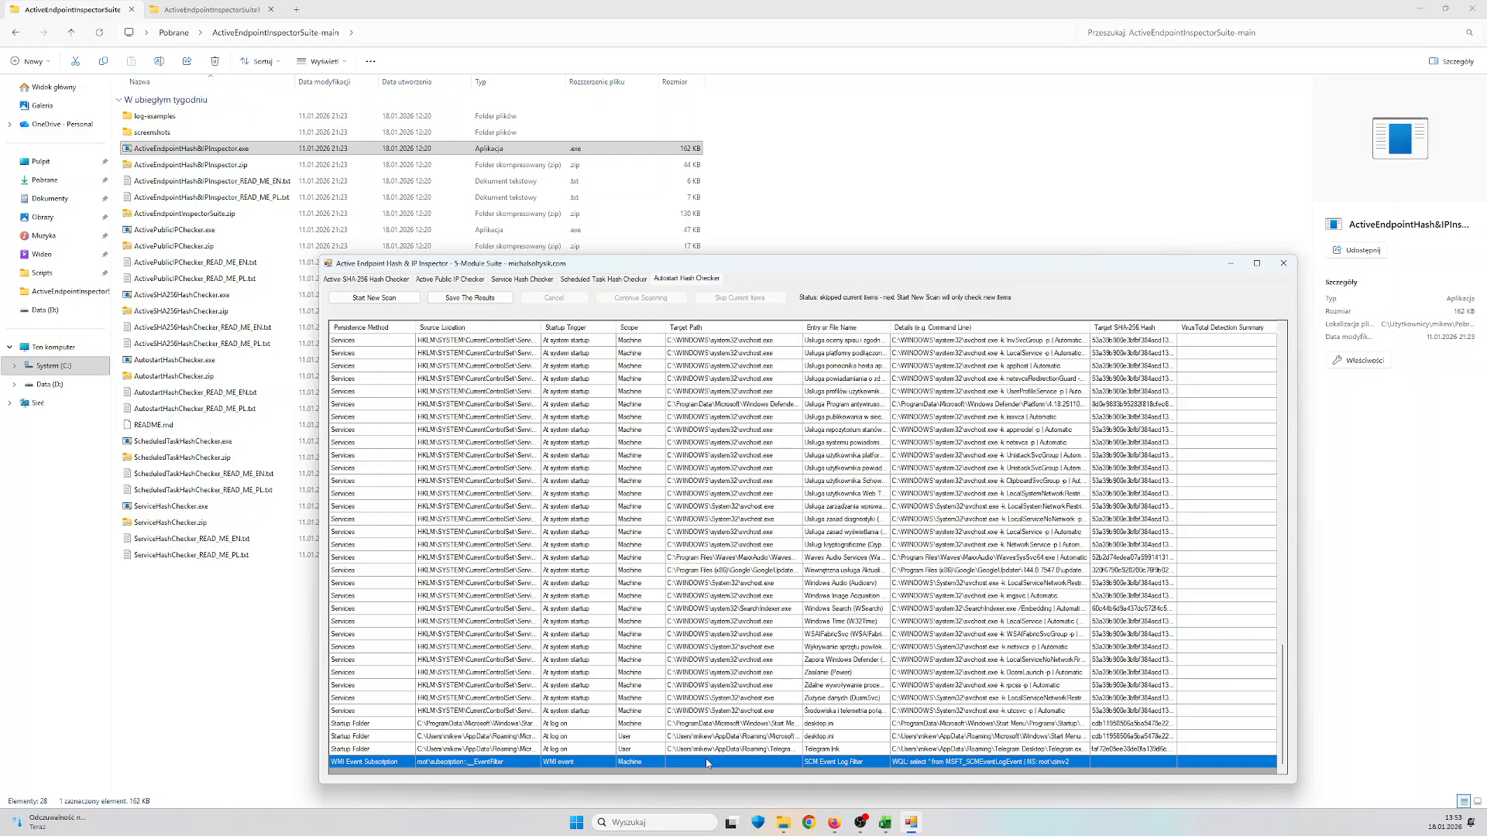
# Launch ActiveEndpointInspectorSuiteTester.exe from its folder, minimize the inspector and reposition the Endpoint Triage Test Artifacts window
pyautogui.click(213, 12)
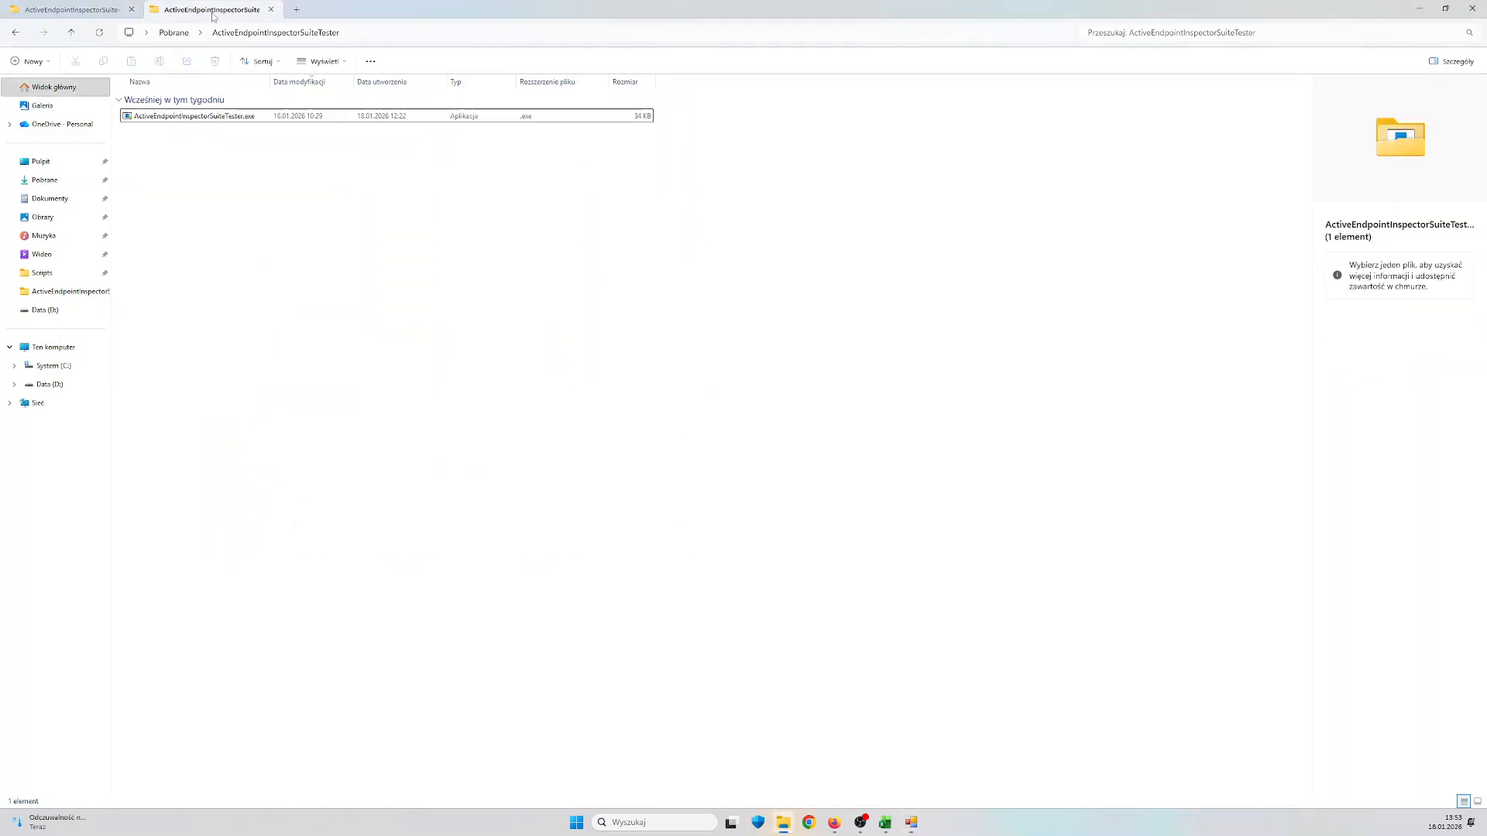
pyautogui.click(258, 118)
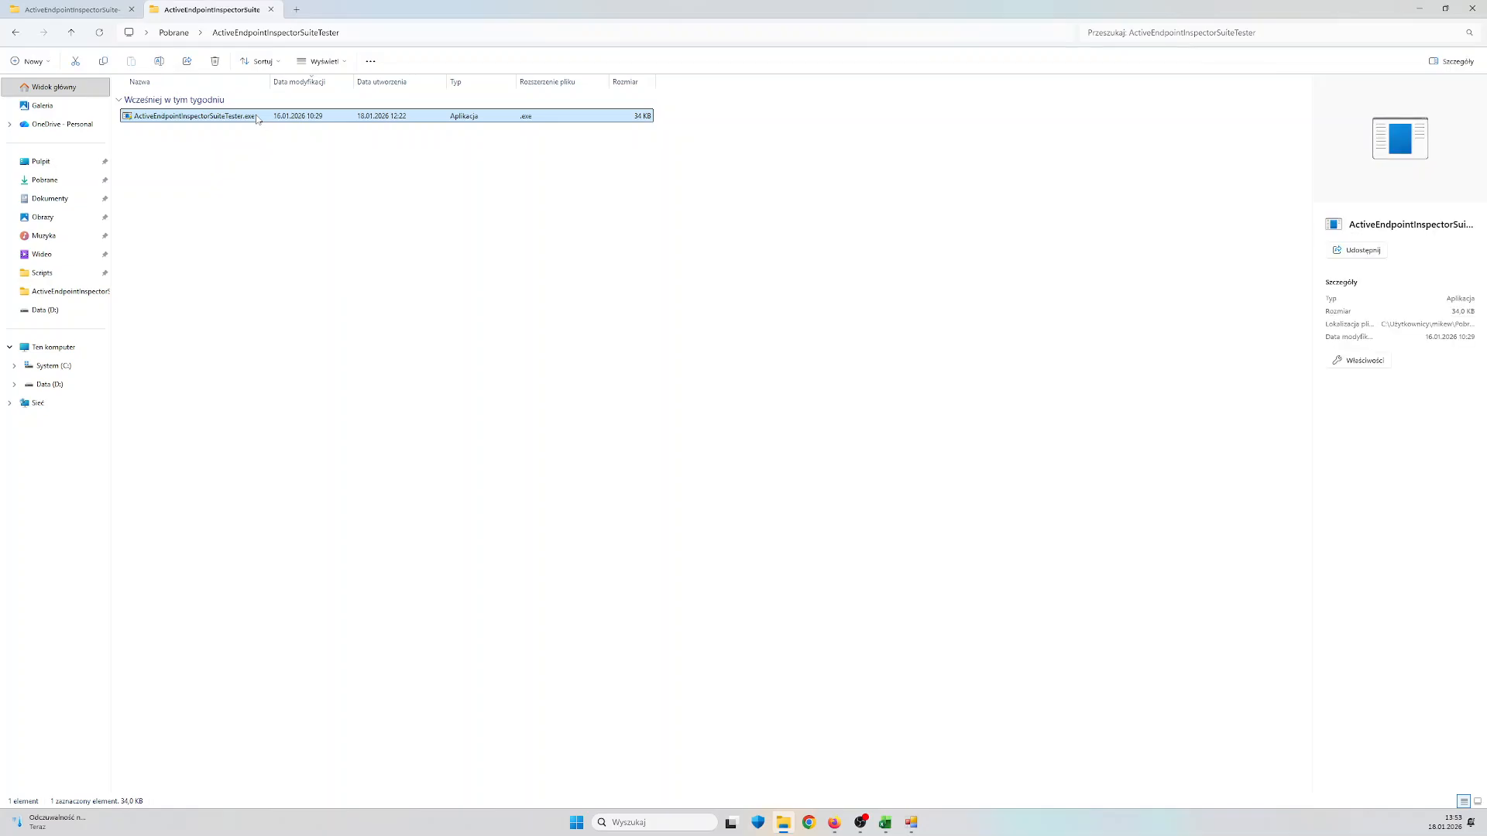
pyautogui.doubleClick(256, 118)
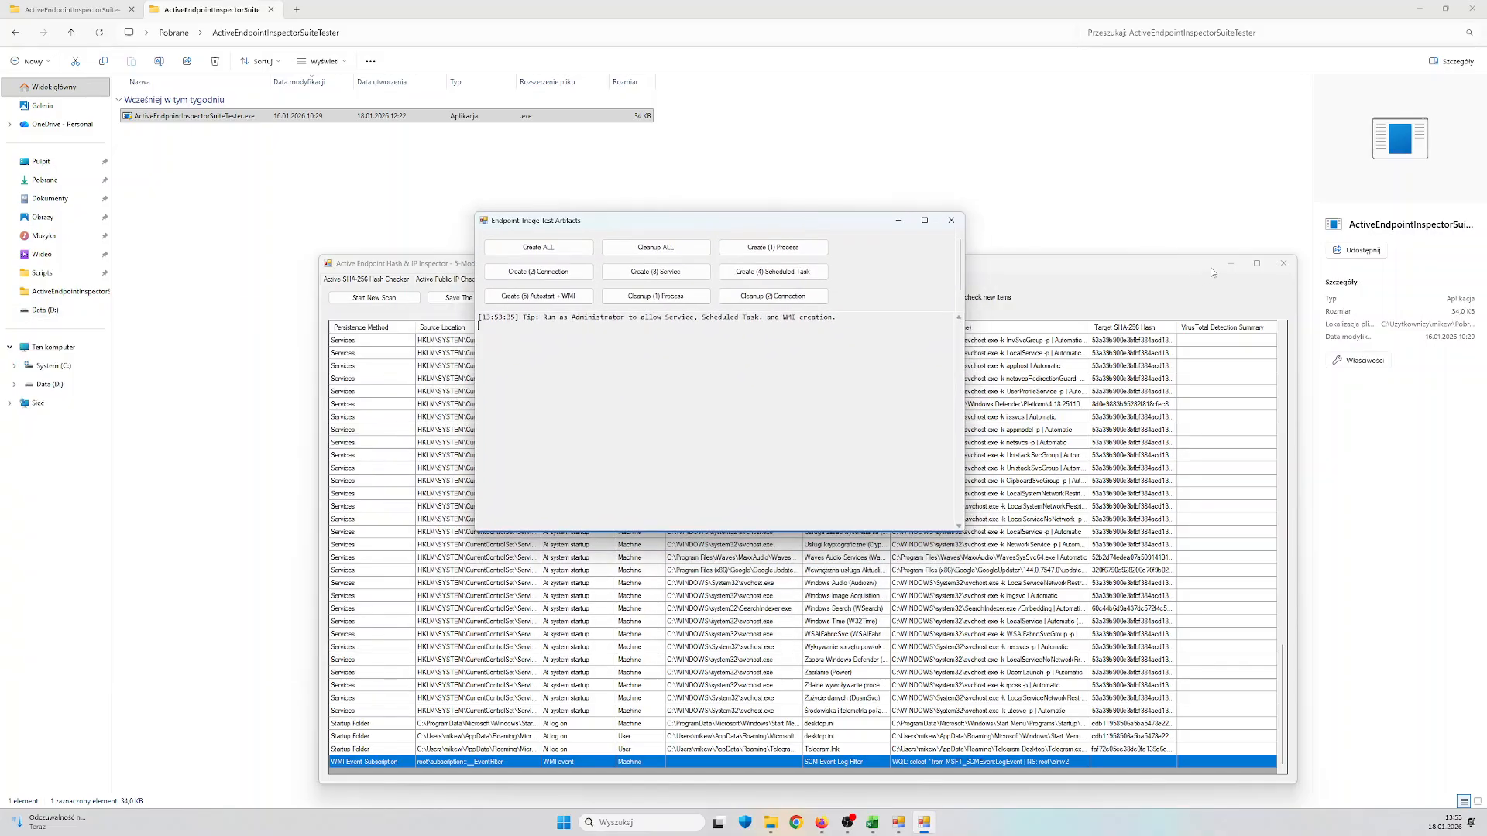
pyautogui.click(1211, 267)
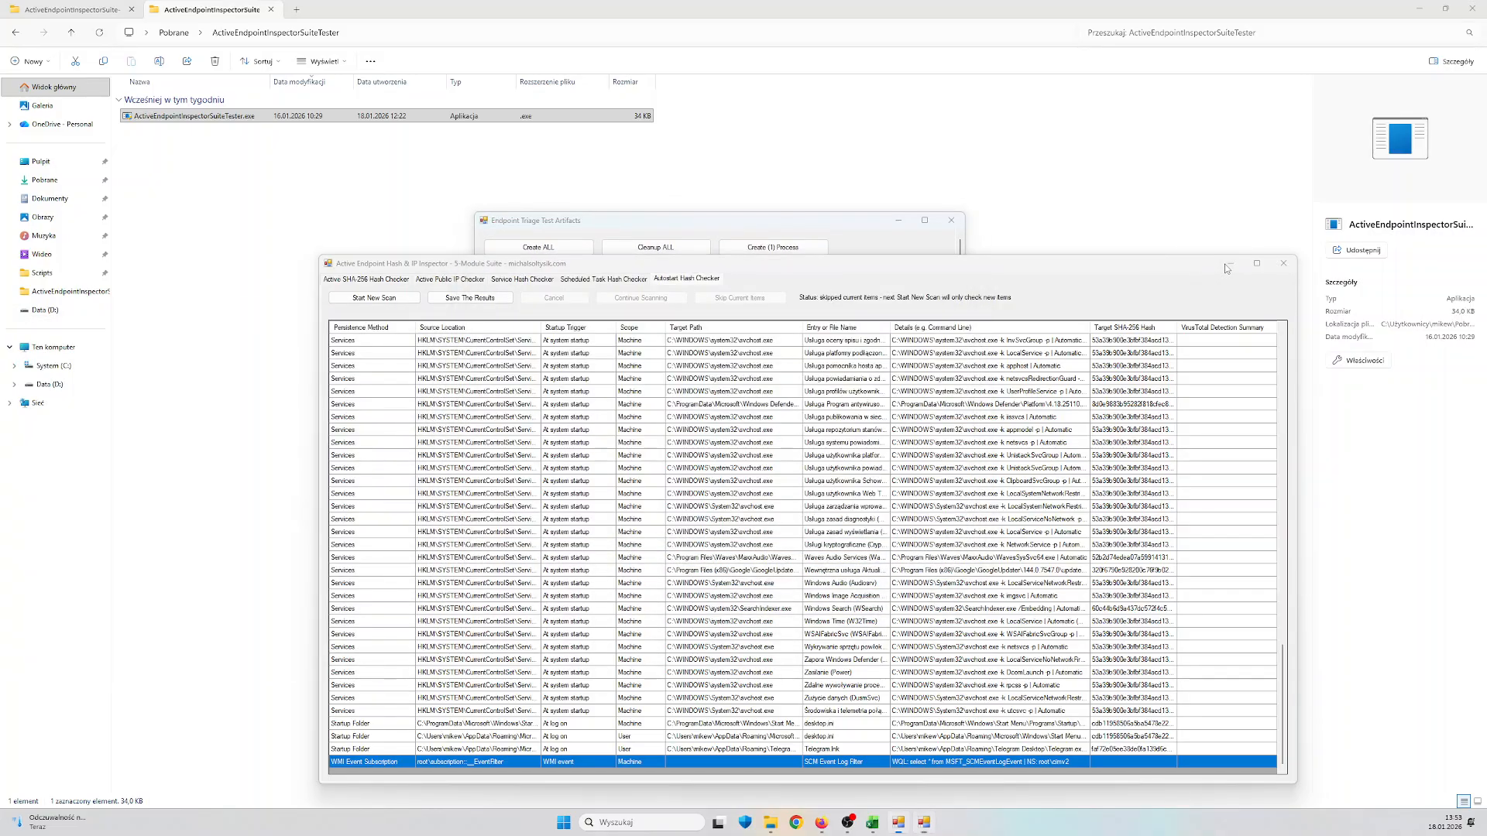
pyautogui.click(1231, 264)
pyautogui.moveTo(753, 220); pyautogui.dragTo(781, 263)
# Review the available create and cleanup actions, create all test artifacts, and minimize the test process window
pyautogui.scroll(-1, 965, 338)
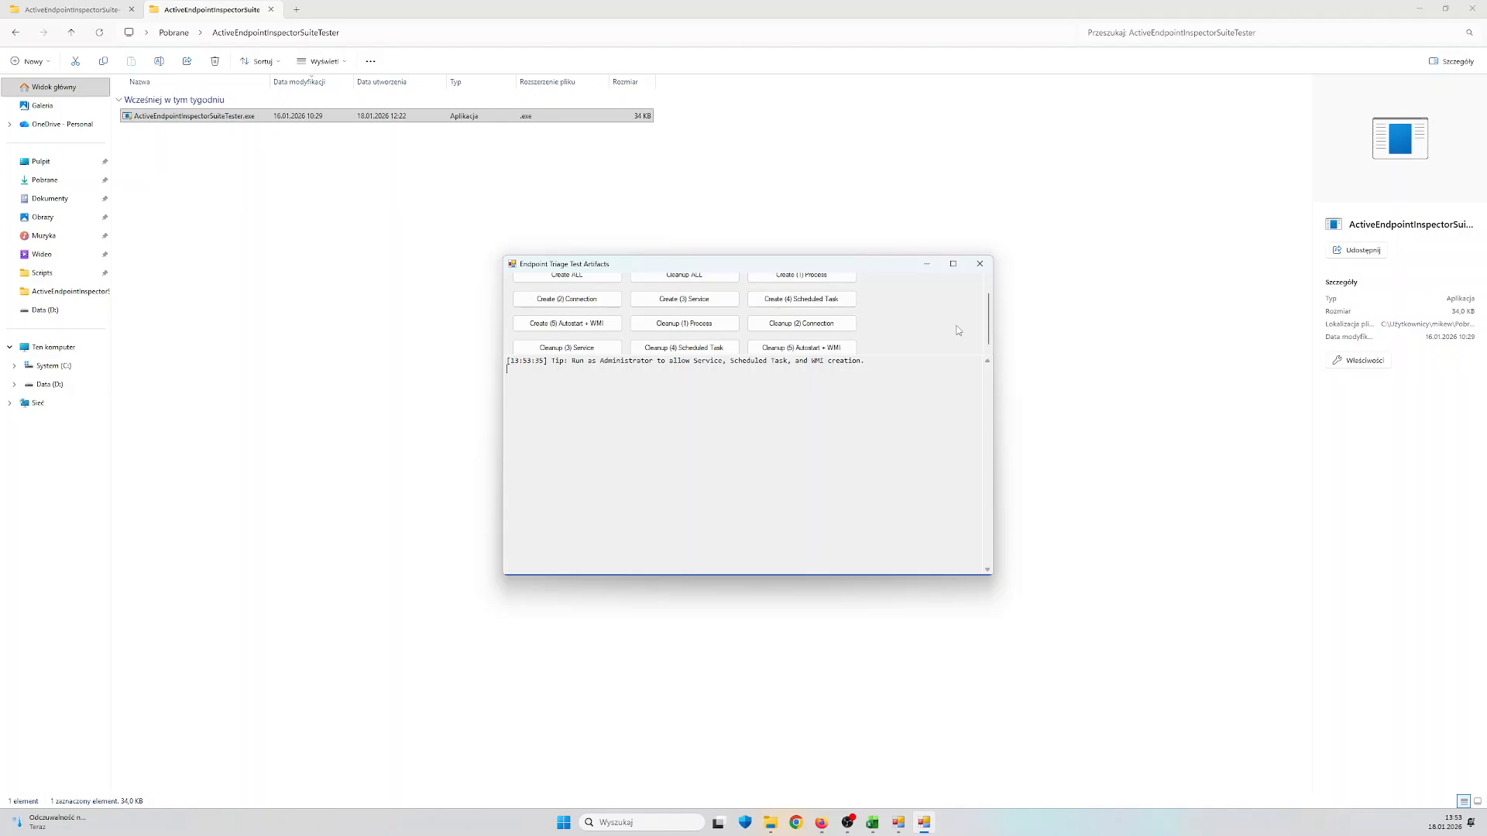
pyautogui.scroll(1, 958, 330)
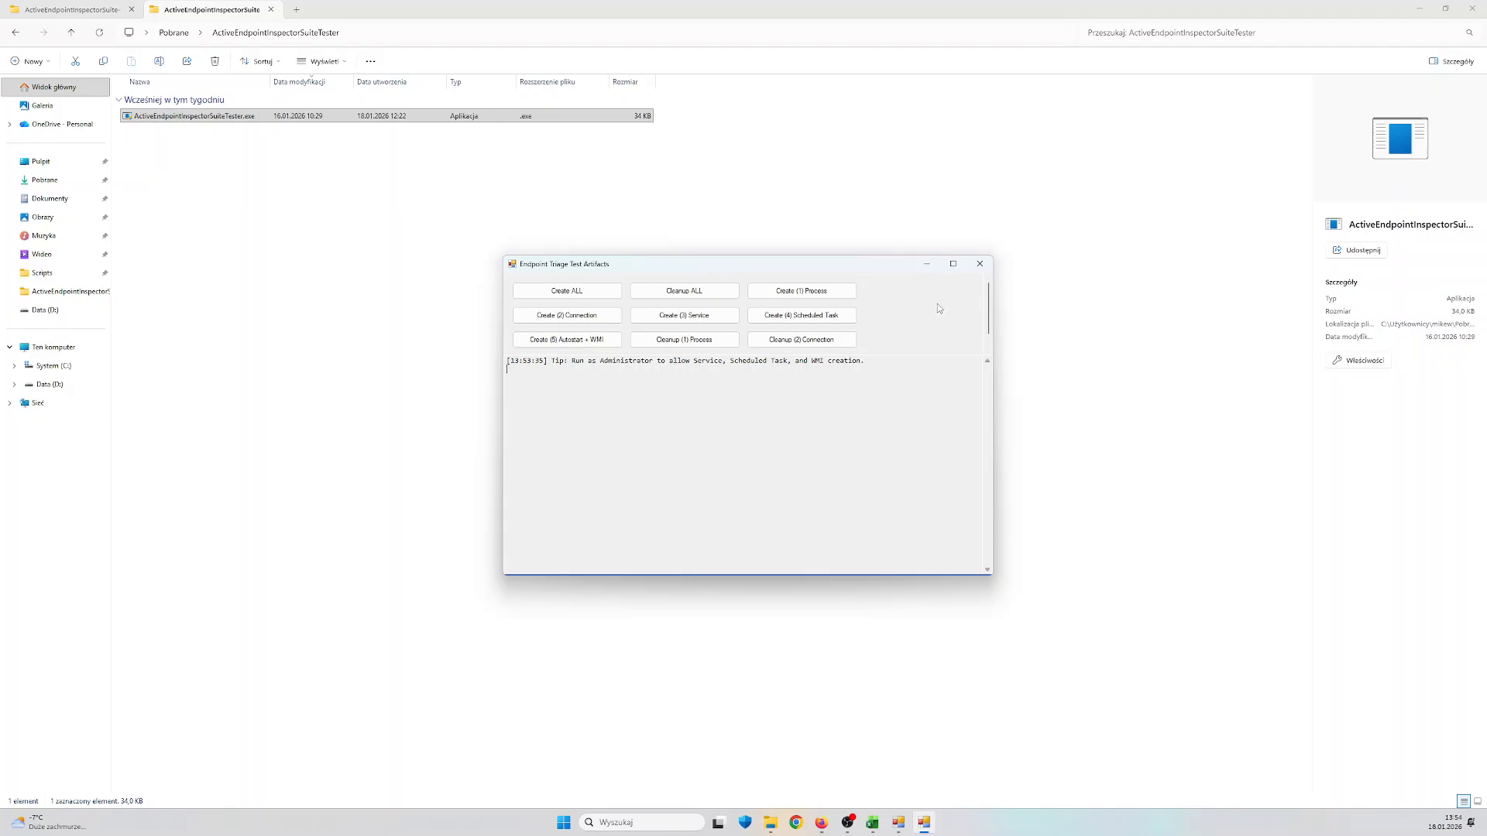
pyautogui.click(567, 291)
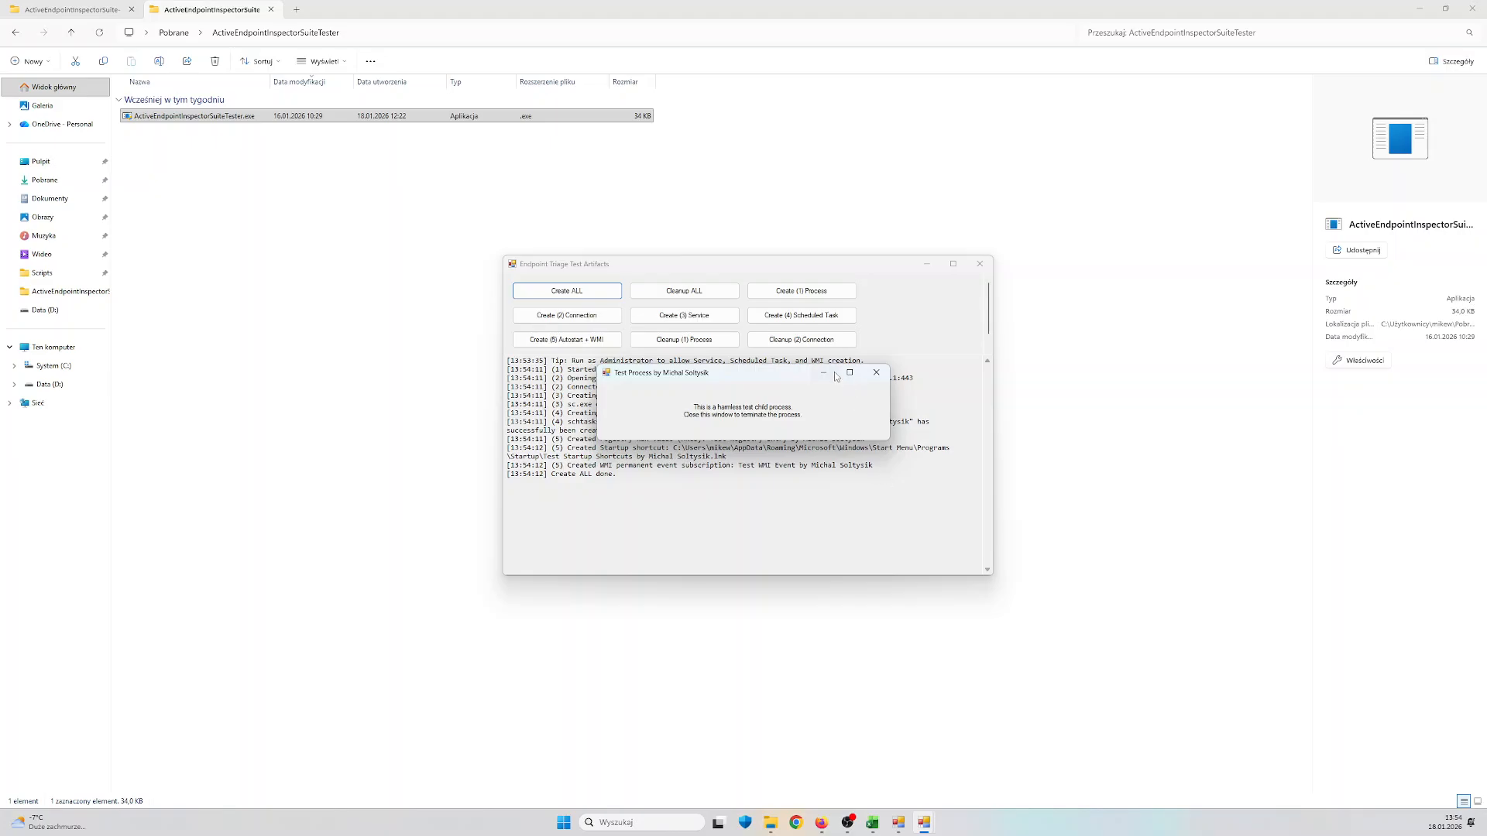
pyautogui.click(876, 372)
# Review the tester's log of created artifacts and highlight its final line
pyautogui.moveTo(617, 477); pyautogui.dragTo(483, 385)
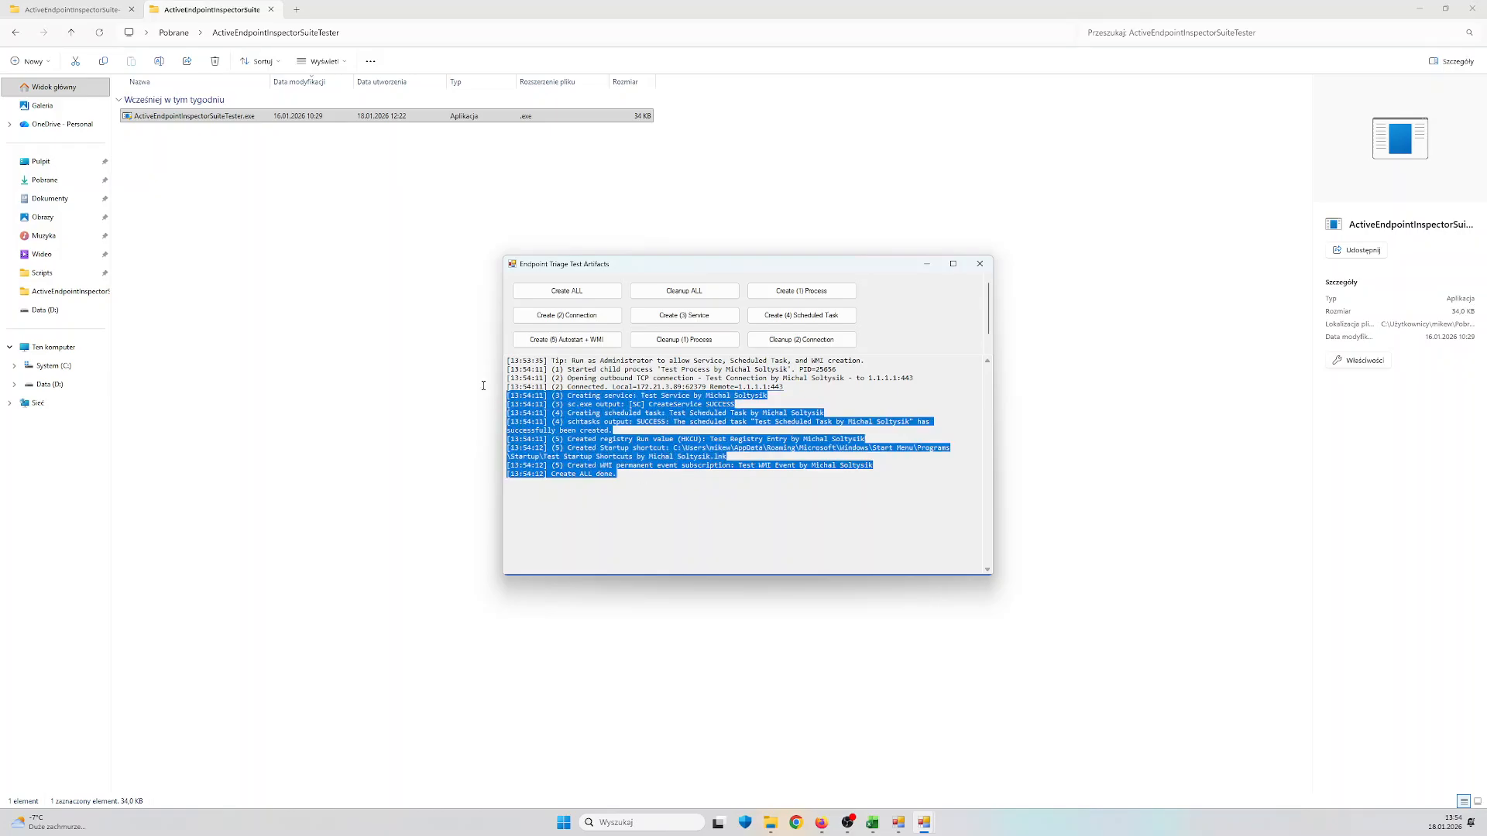
pyautogui.hotkey('ctrl', 'a')
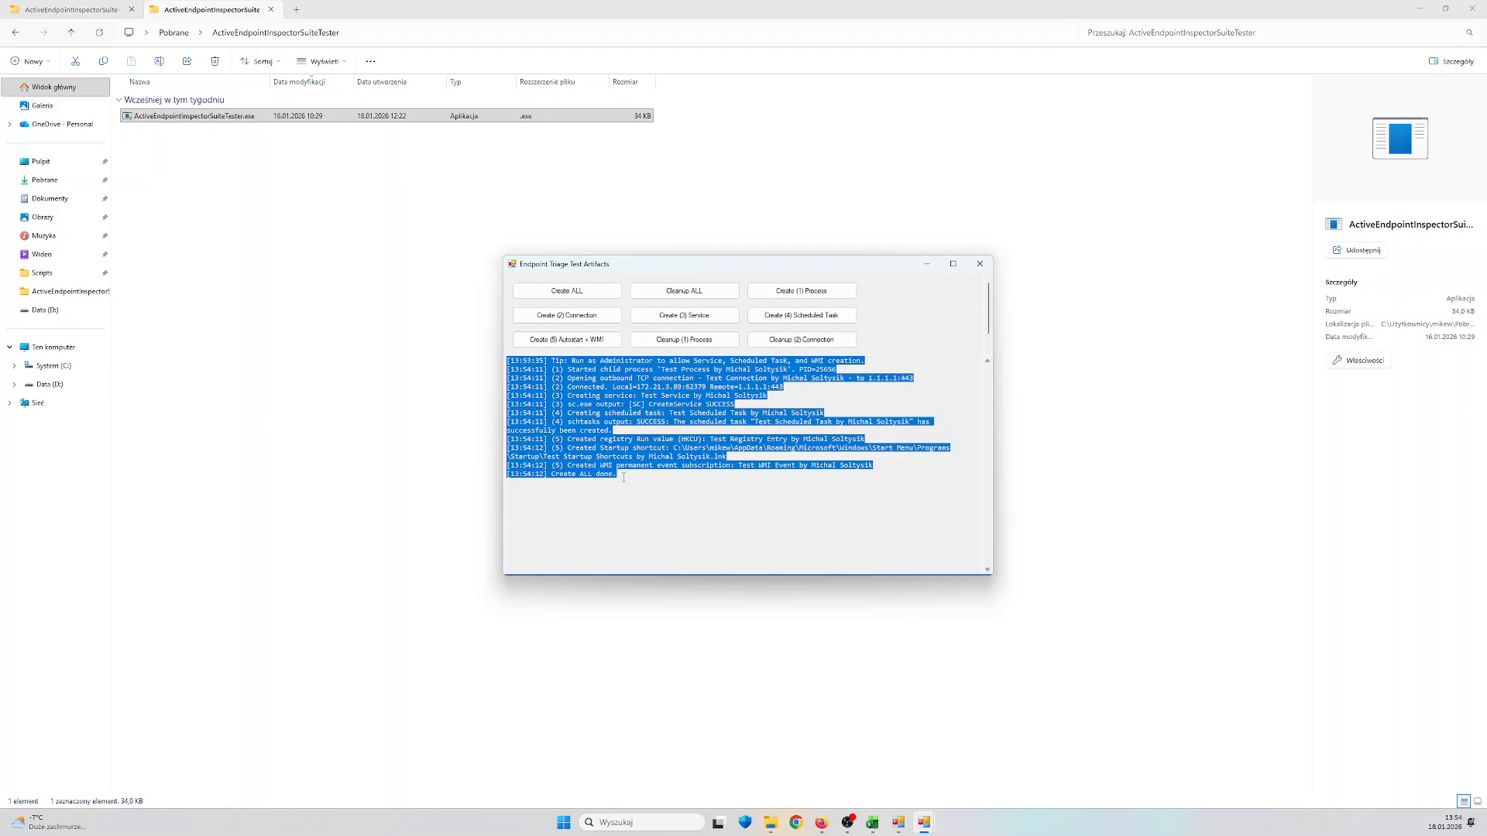
pyautogui.moveTo(624, 475); pyautogui.dragTo(506, 474)
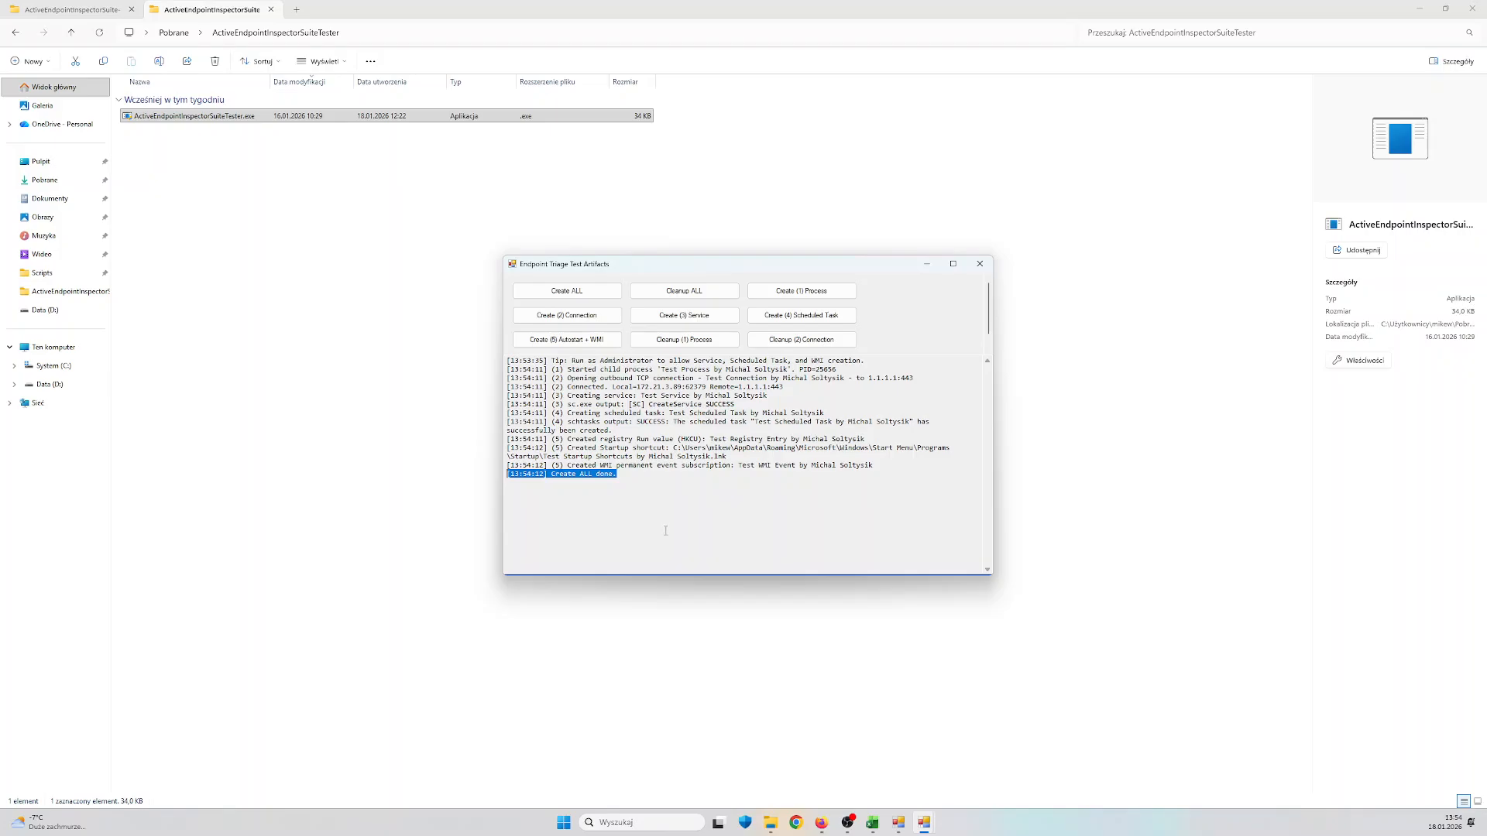
# Minimize the tester, run a new Active SHA-256 Hash Checker scan in the inspector and check both ActiveEndpointInspectorSuiteTester.exe entries
pyautogui.click(933, 268)
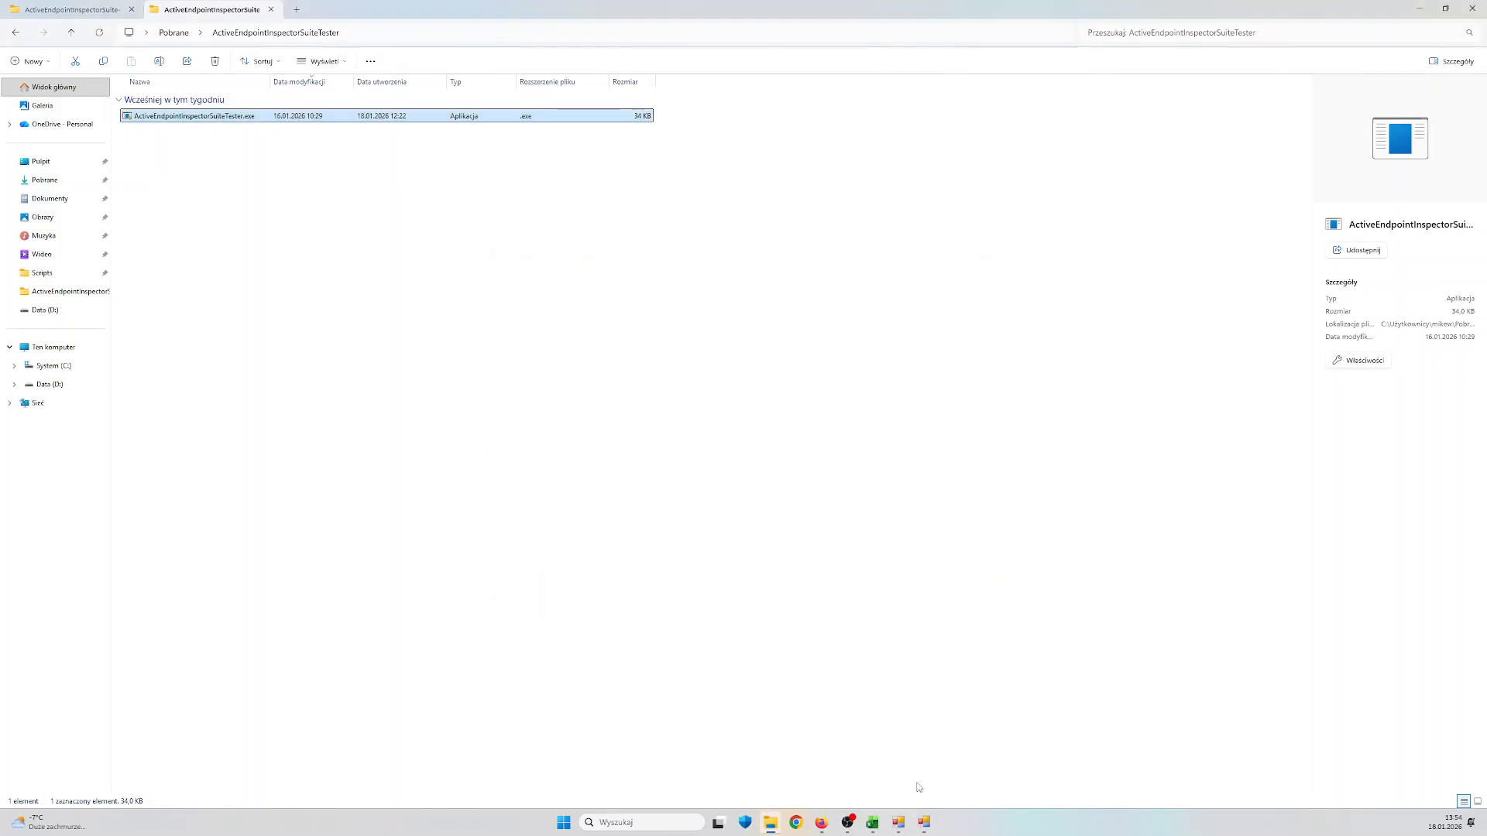
pyautogui.click(898, 822)
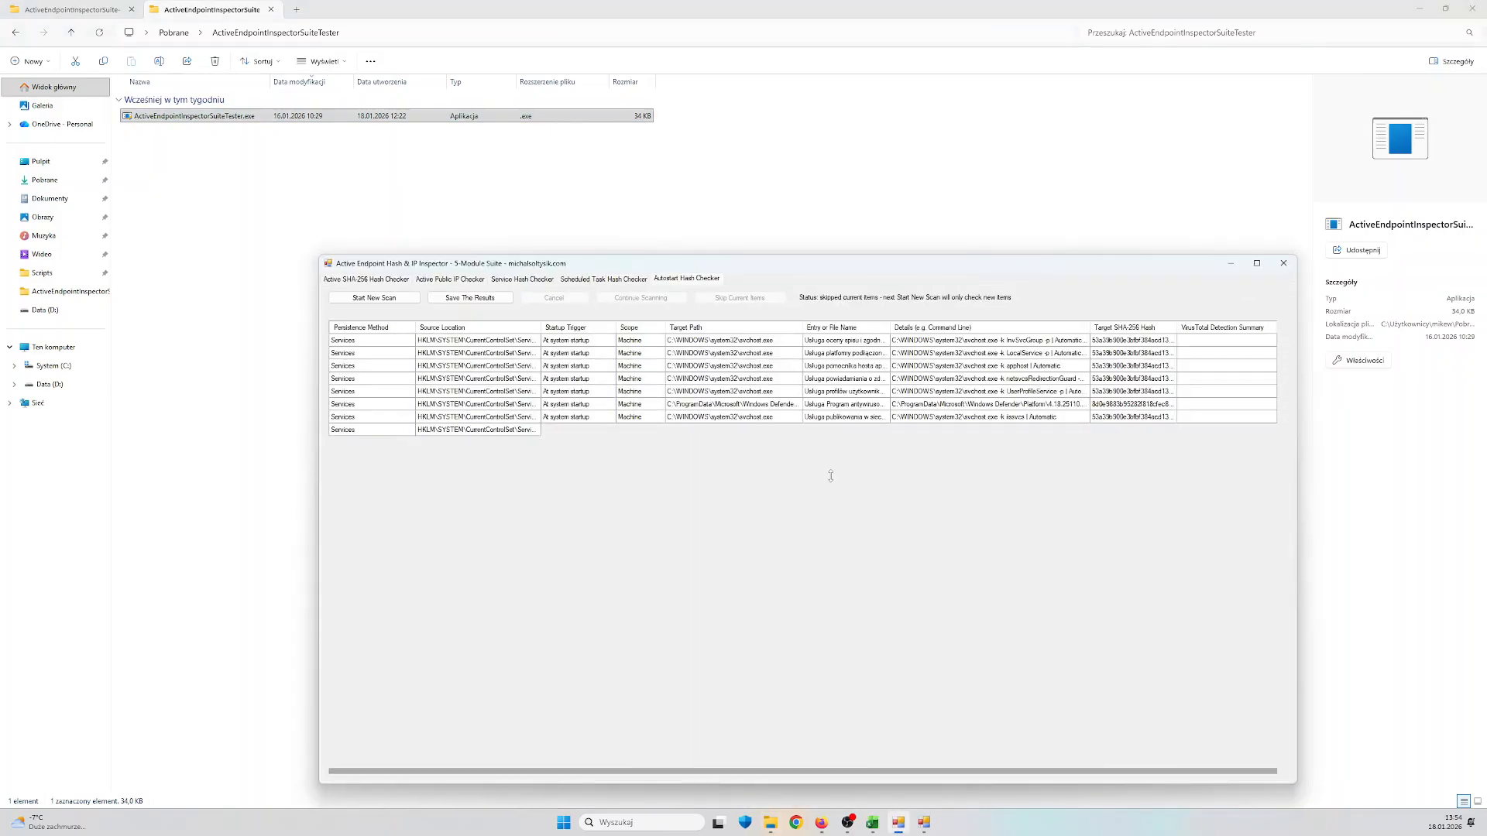
pyautogui.click(387, 280)
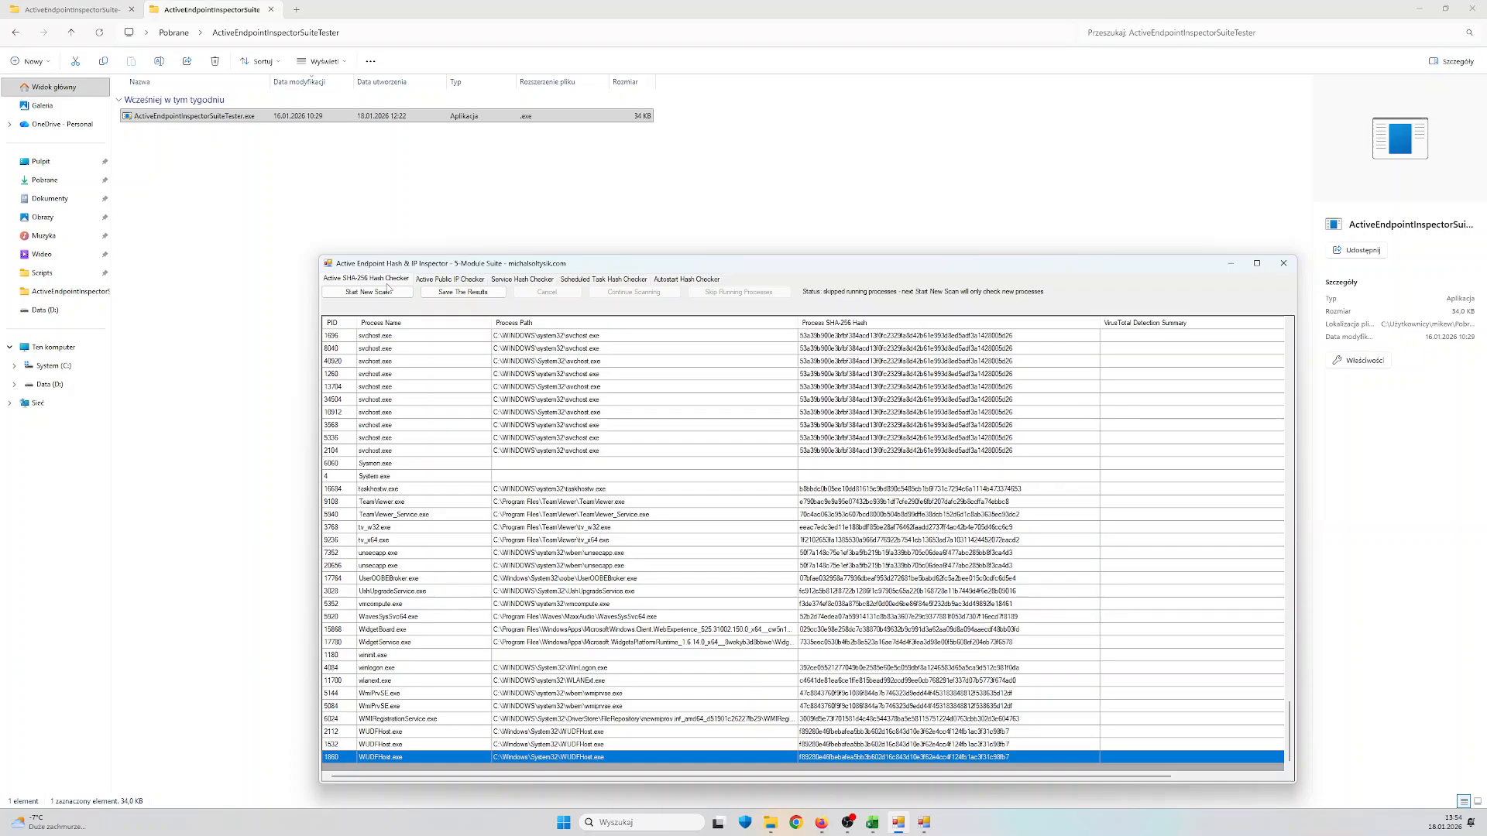
pyautogui.click(389, 290)
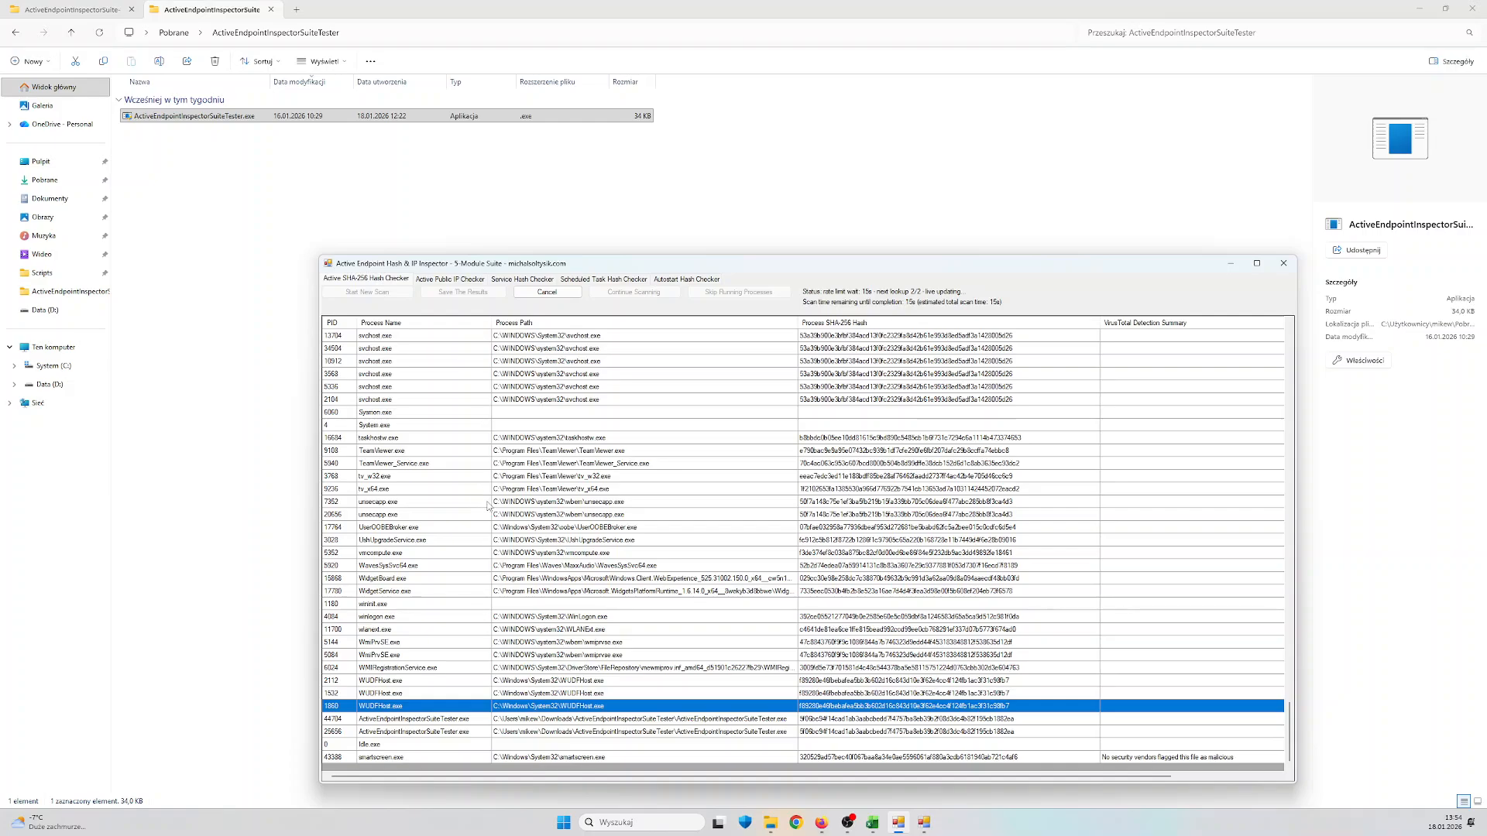
pyautogui.click(450, 721)
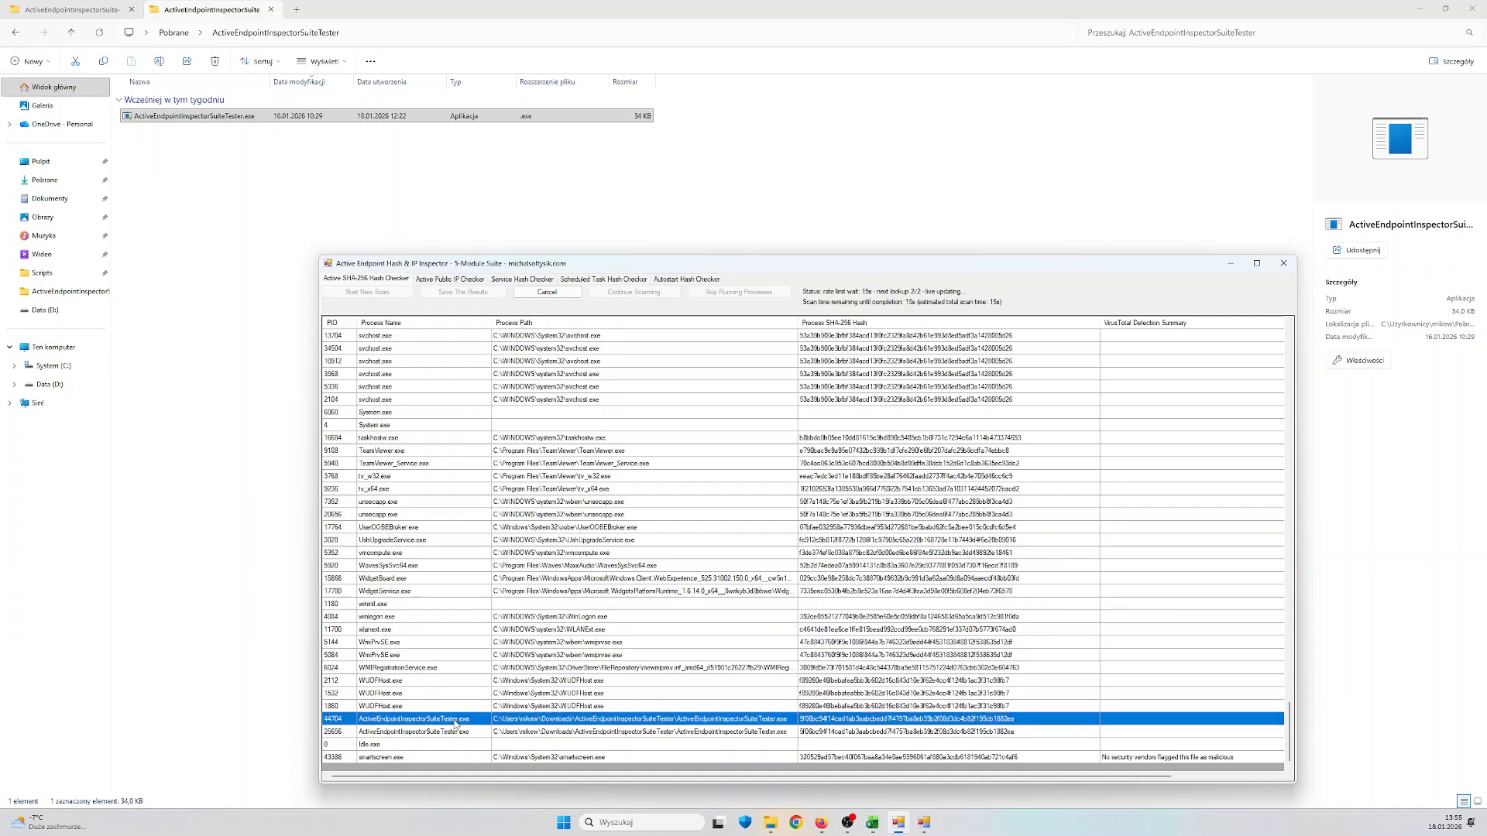
pyautogui.click(457, 733)
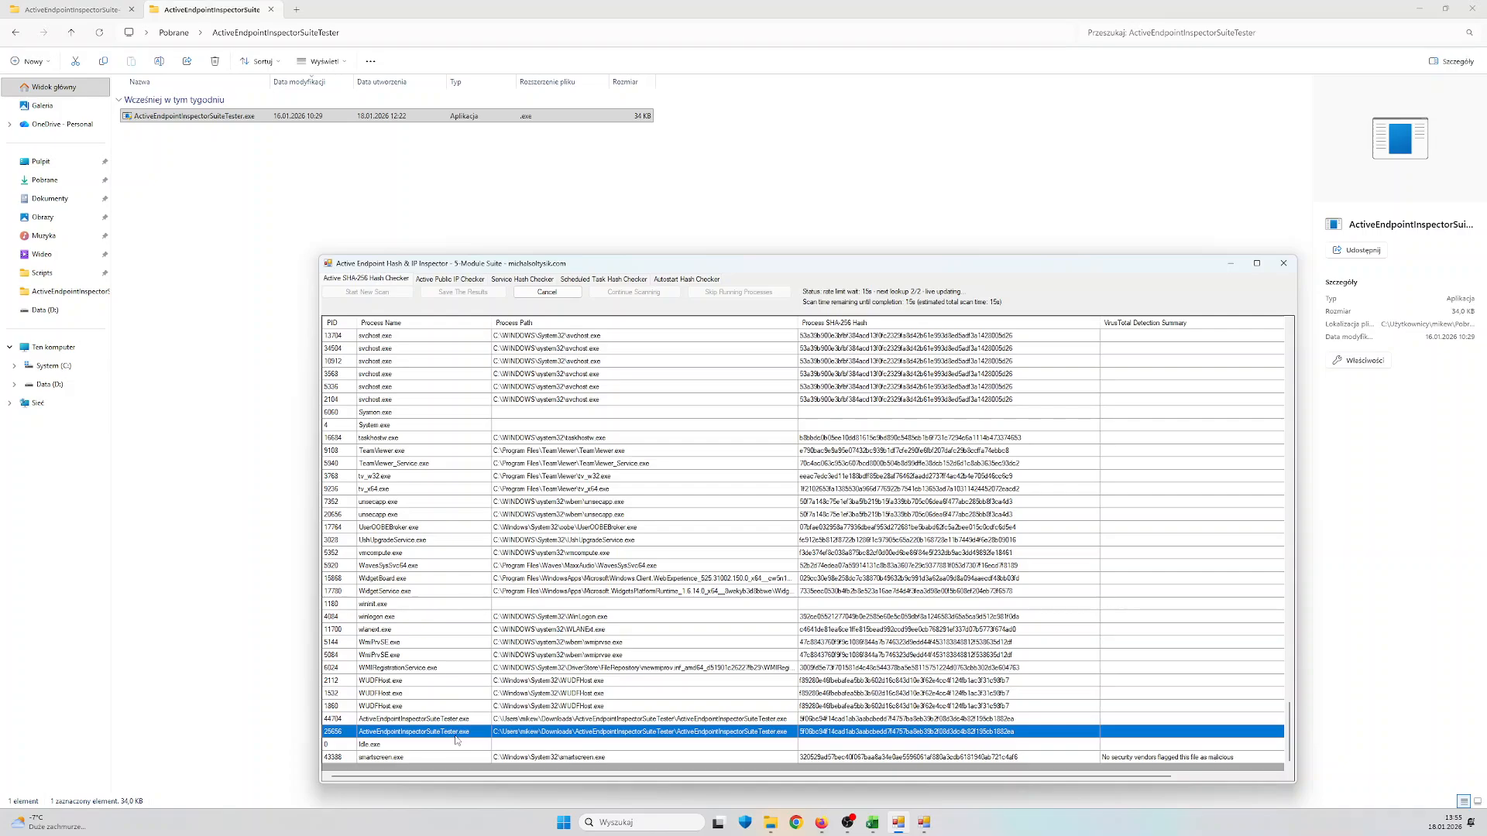
# Run a new Active Public IP Checker scan and select the tester's connection to 1.1.1.1
pyautogui.click(439, 280)
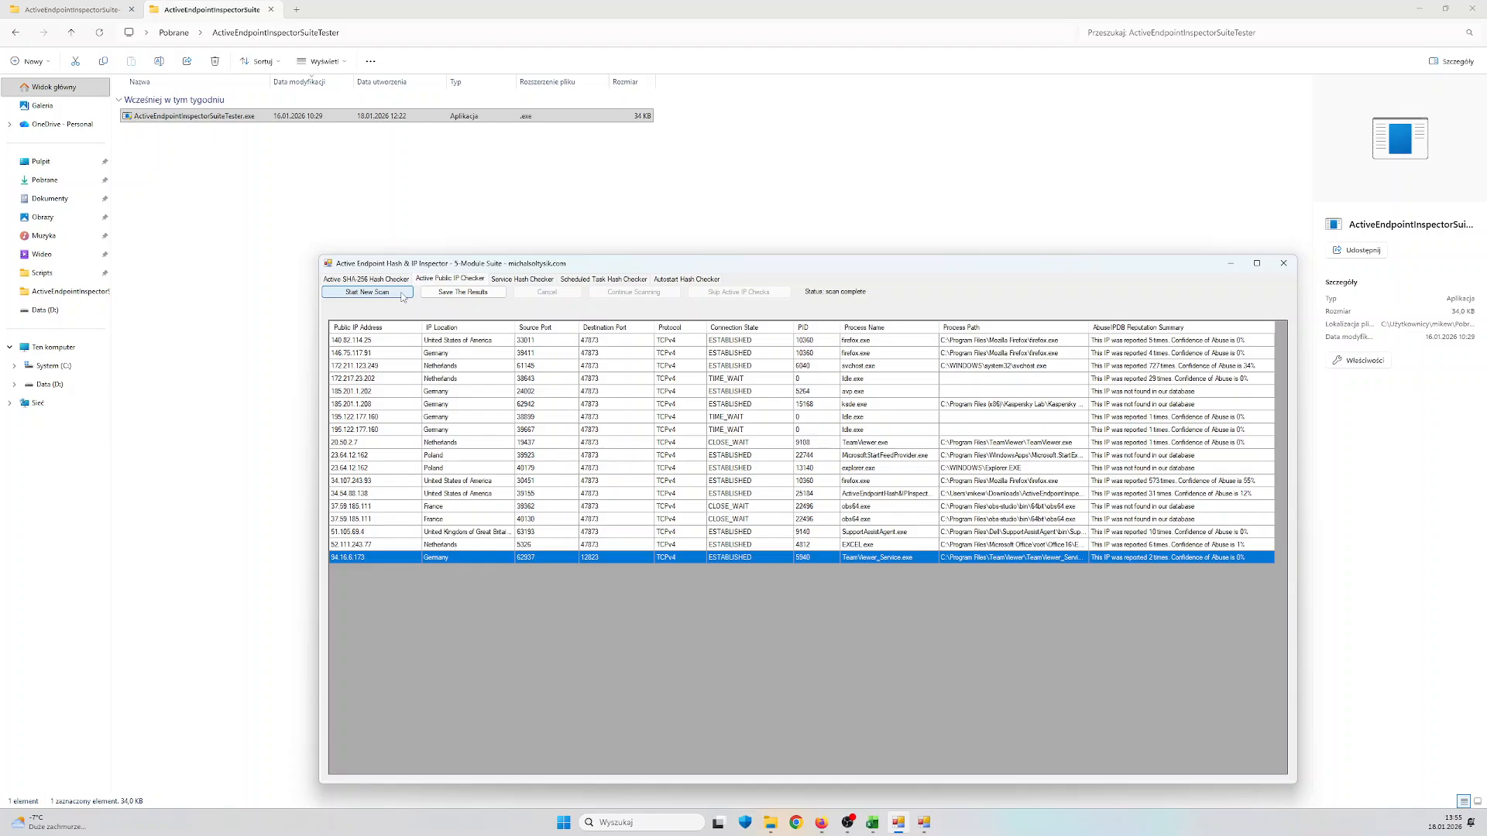
pyautogui.click(402, 294)
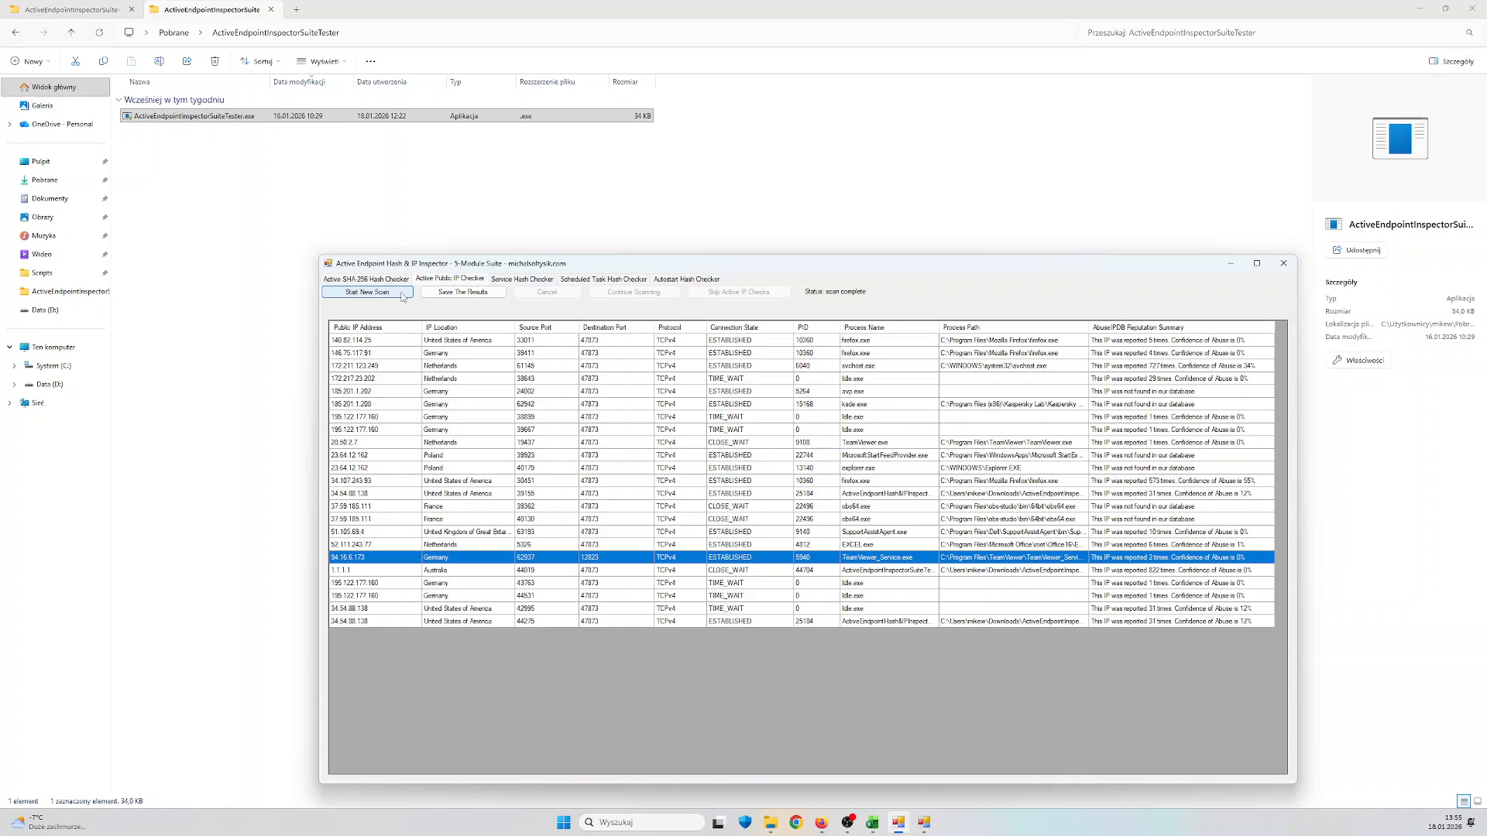
pyautogui.click(390, 571)
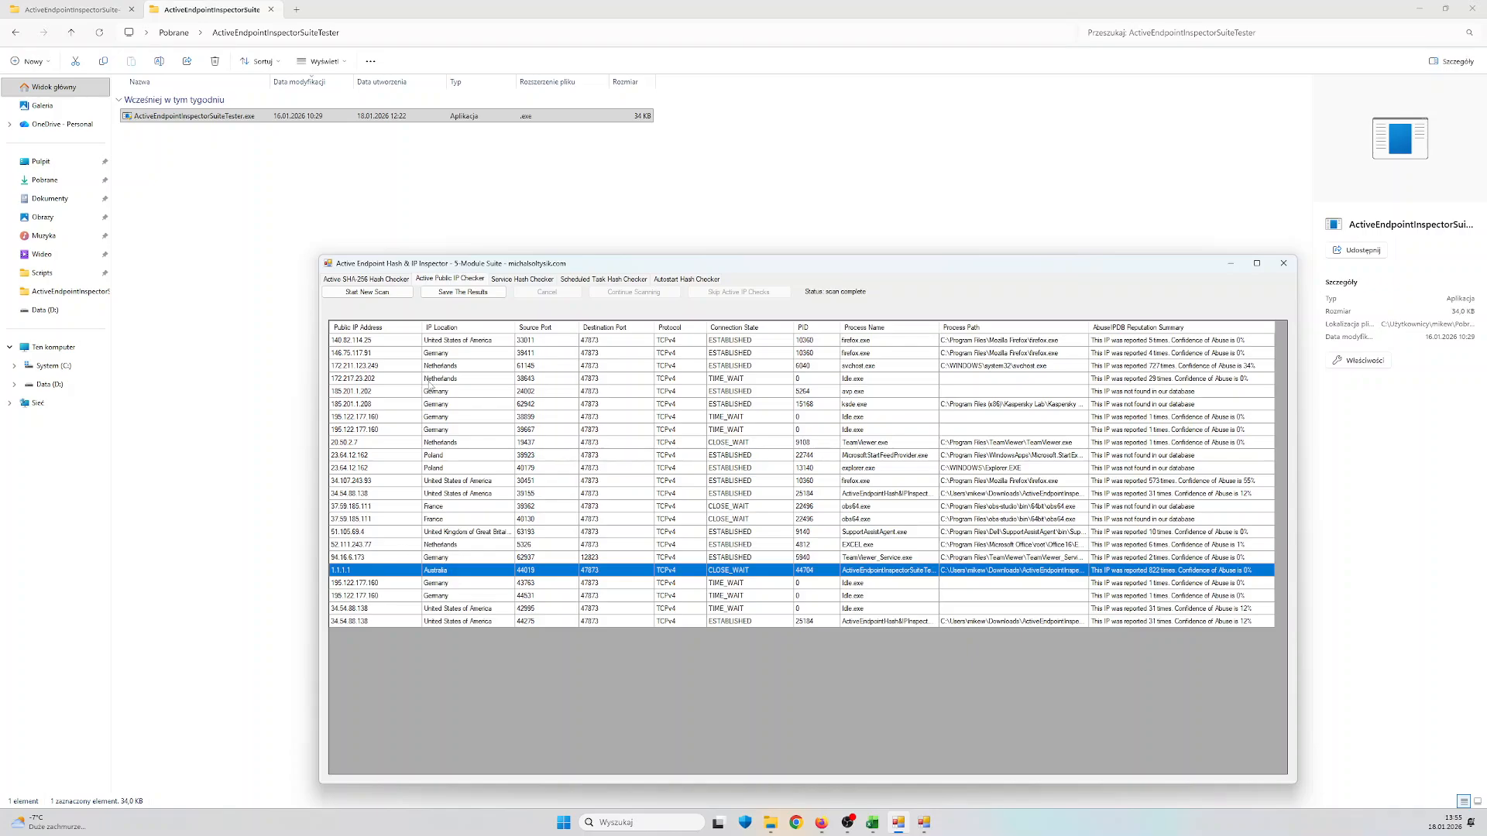
# Run a new Service Hash Checker scan, select the newly detected test service and widen the Service Name column to show its full name
pyautogui.click(531, 280)
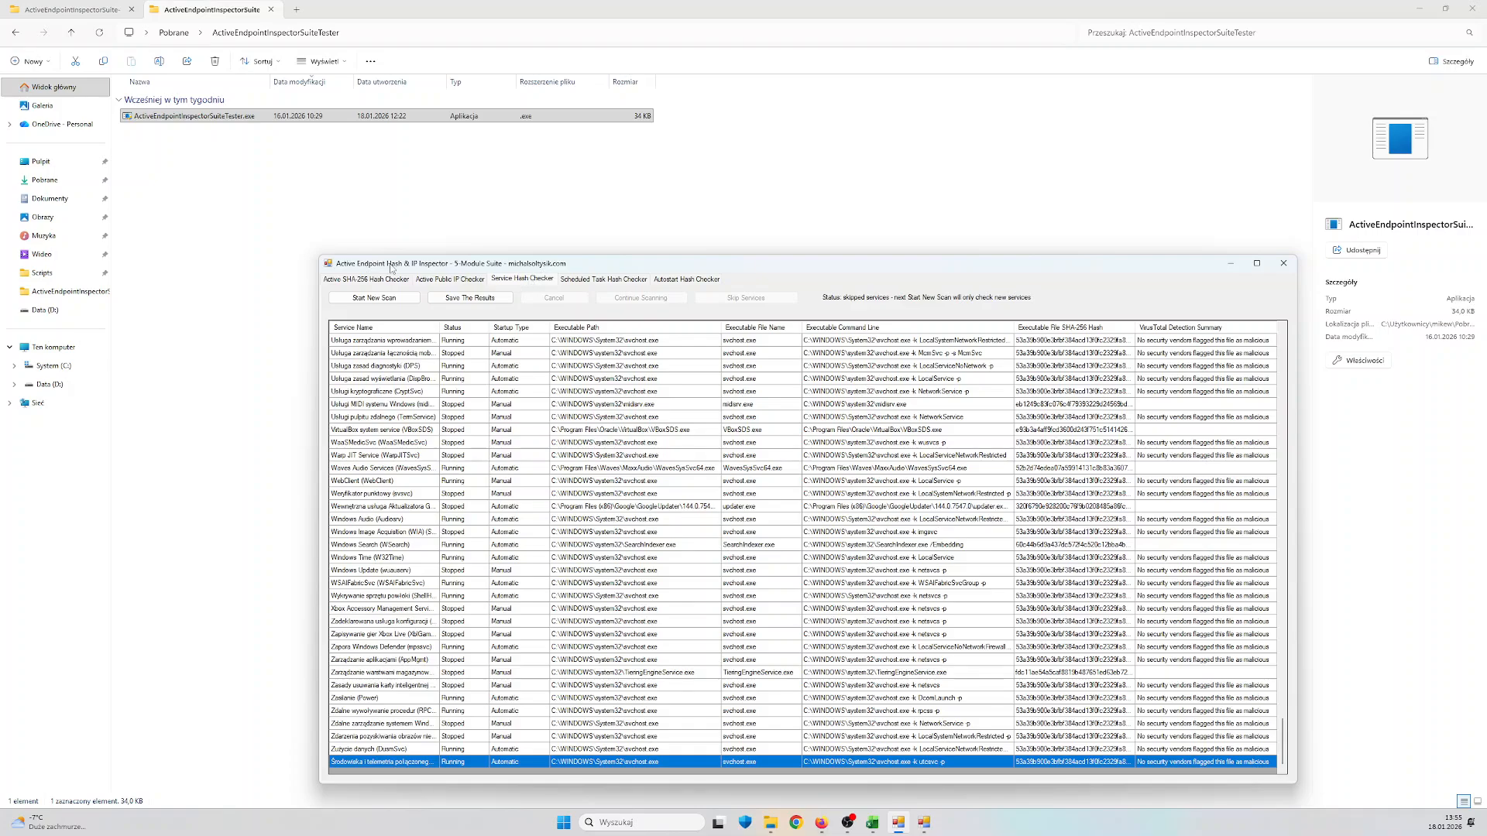
pyautogui.click(412, 302)
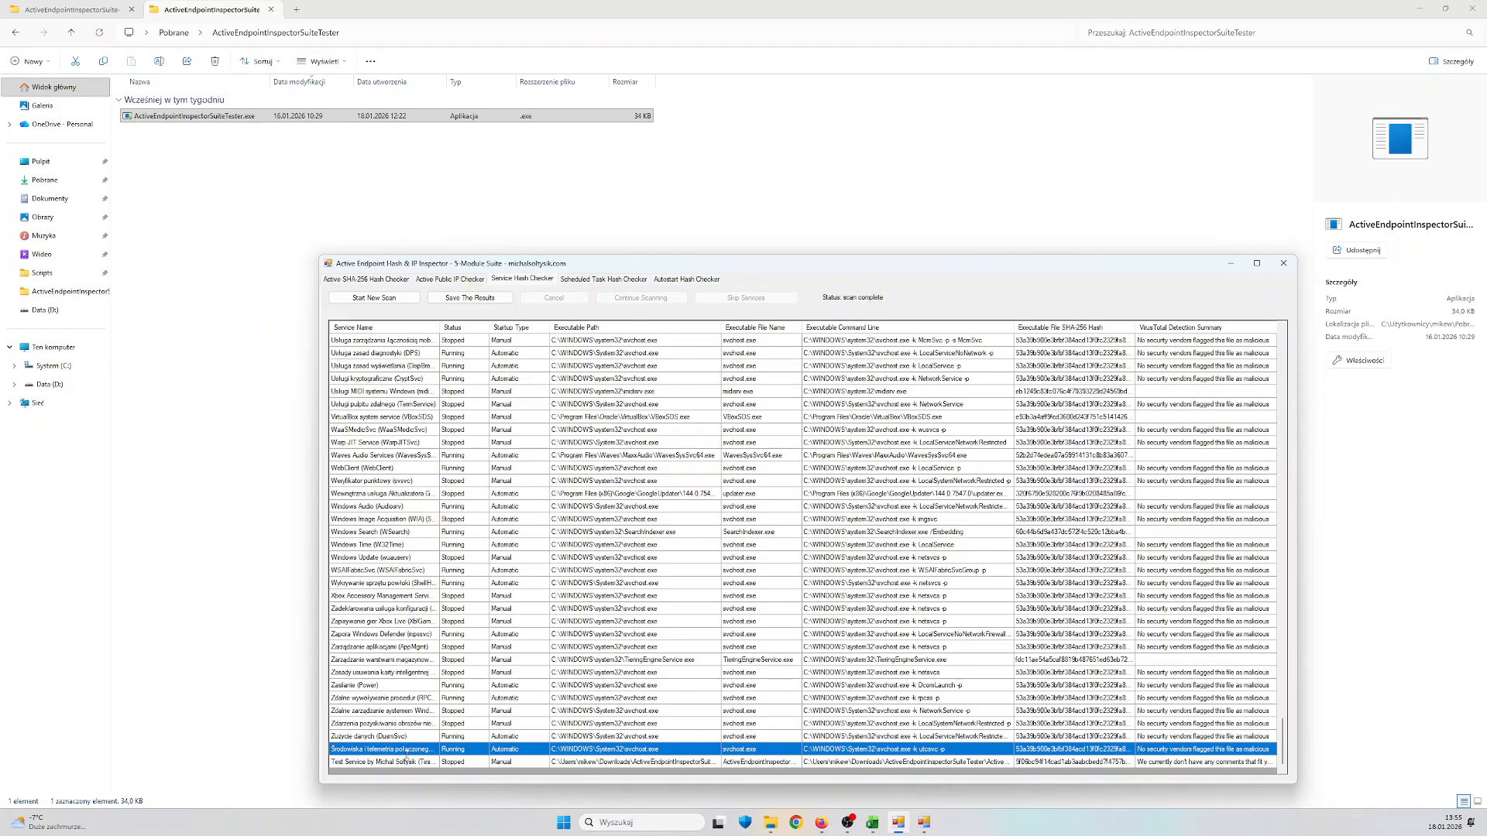
pyautogui.click(411, 764)
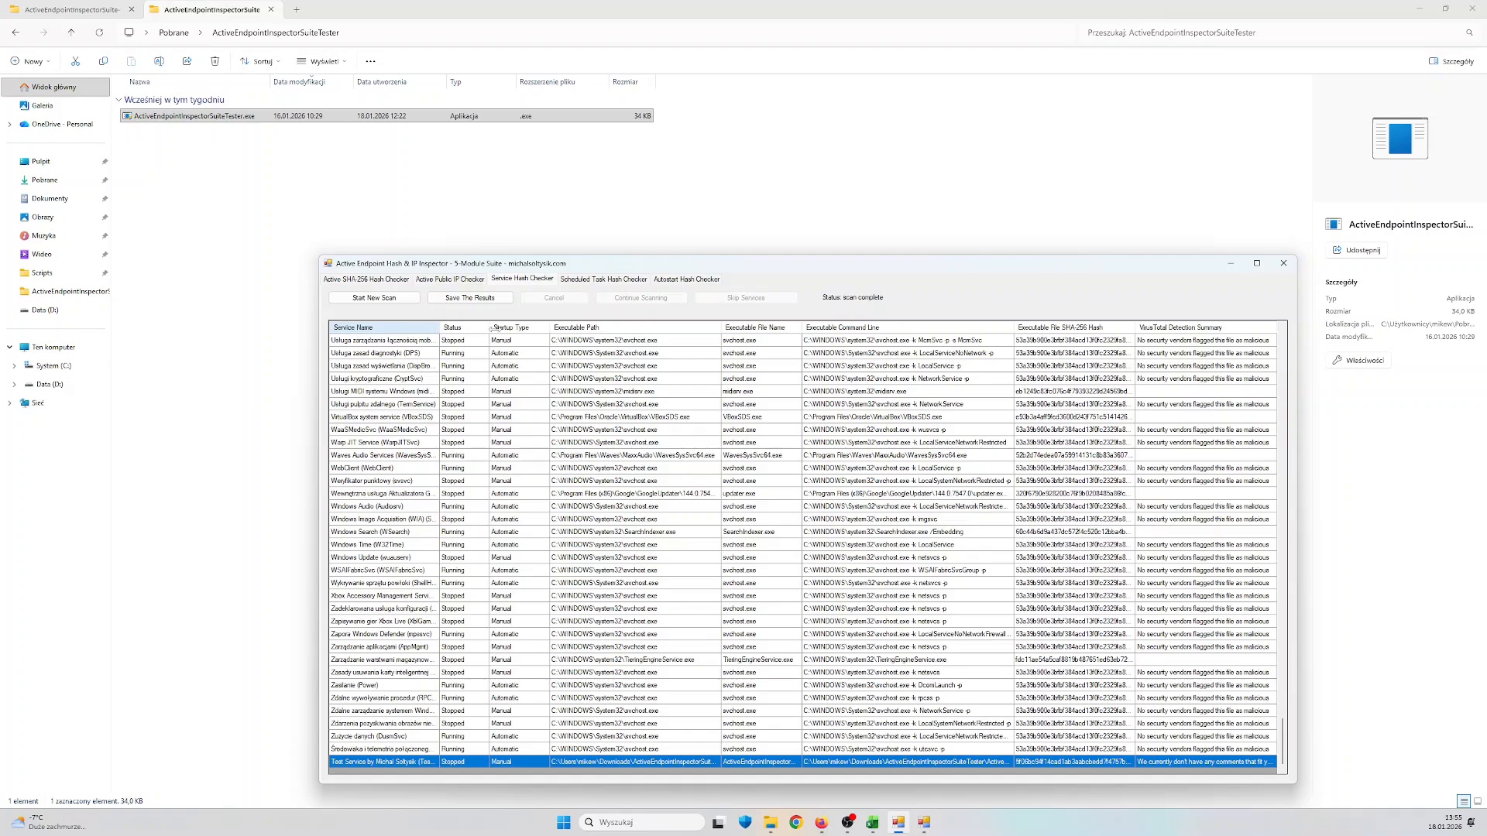
pyautogui.moveTo(439, 328); pyautogui.dragTo(534, 329)
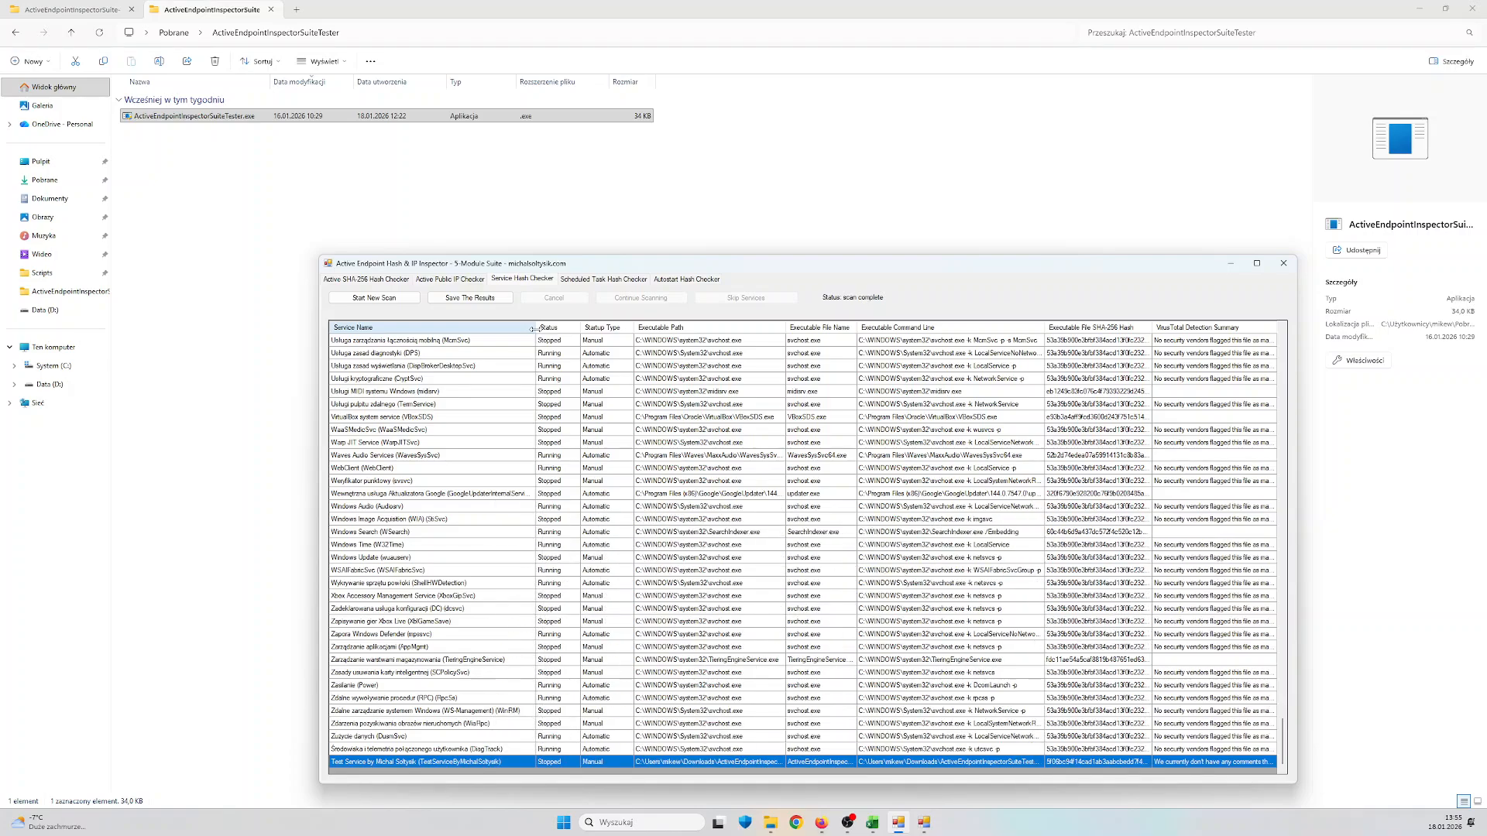
# Run a new Scheduled Task Hash Checker scan, select the newly detected test task and widen the Scheduled Task Name column
pyautogui.click(595, 282)
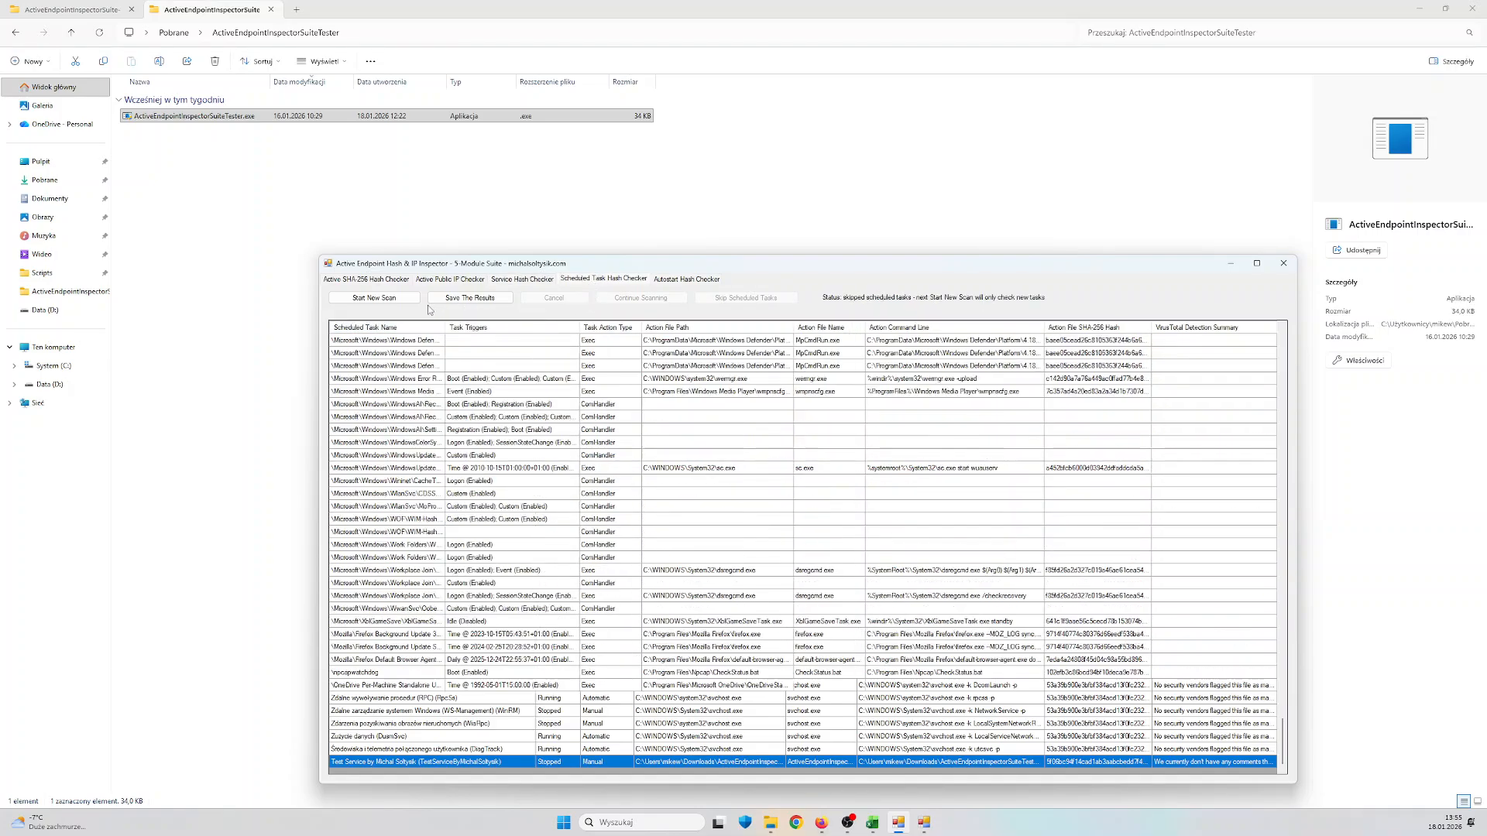
pyautogui.click(374, 297)
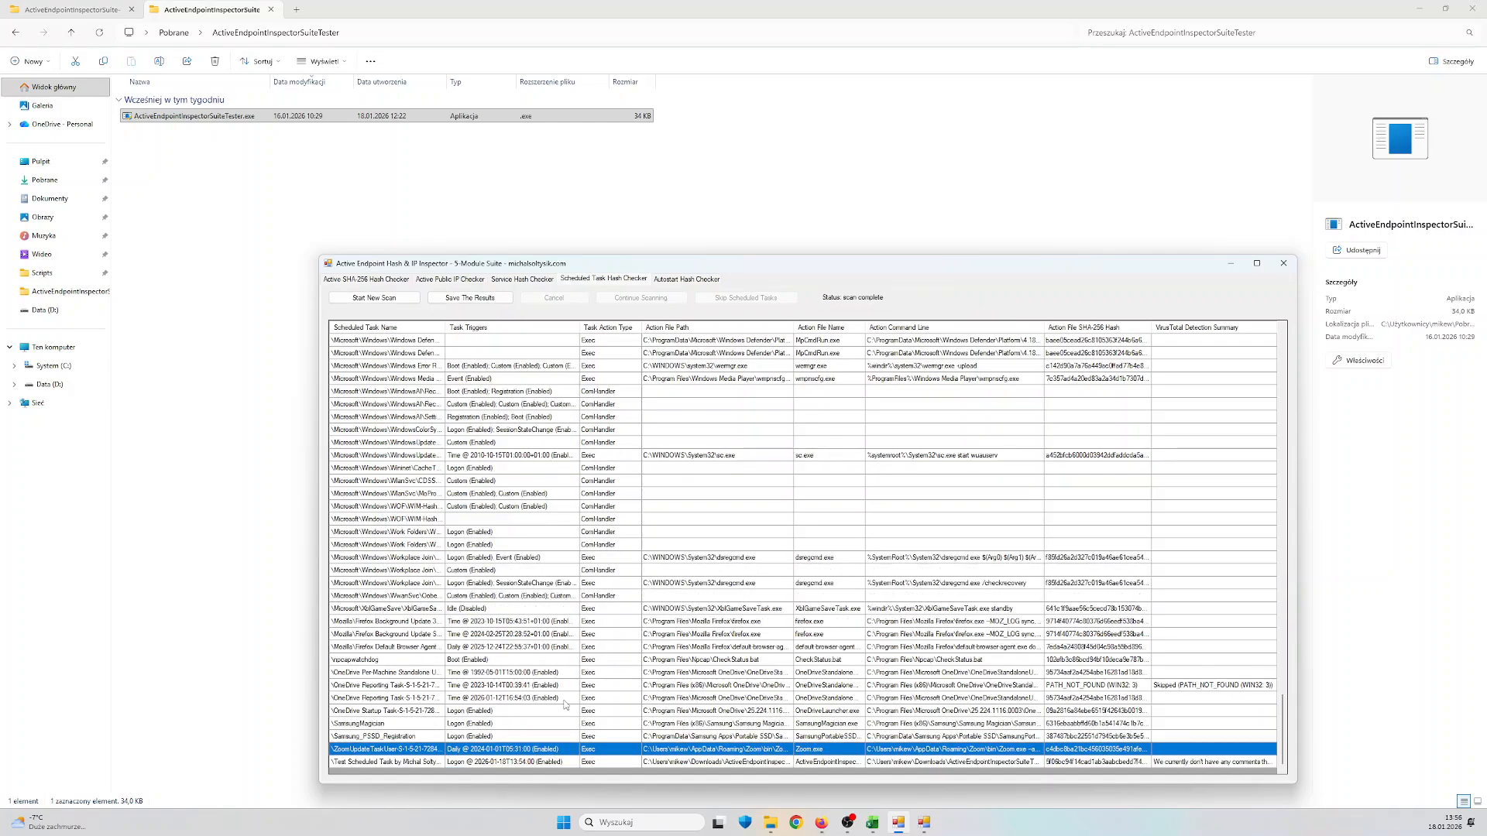
pyautogui.click(428, 762)
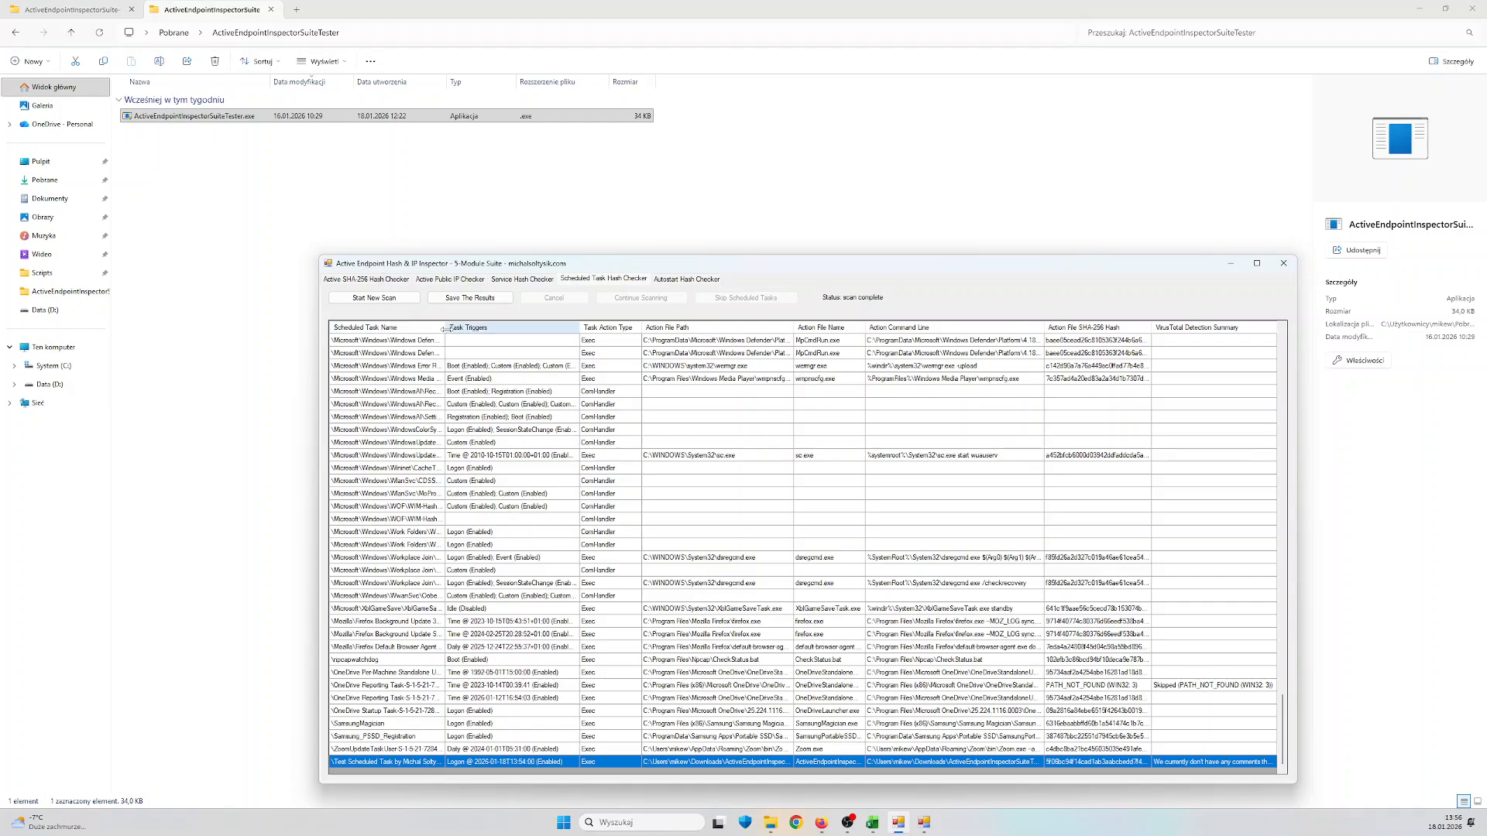
pyautogui.moveTo(445, 327); pyautogui.dragTo(496, 326)
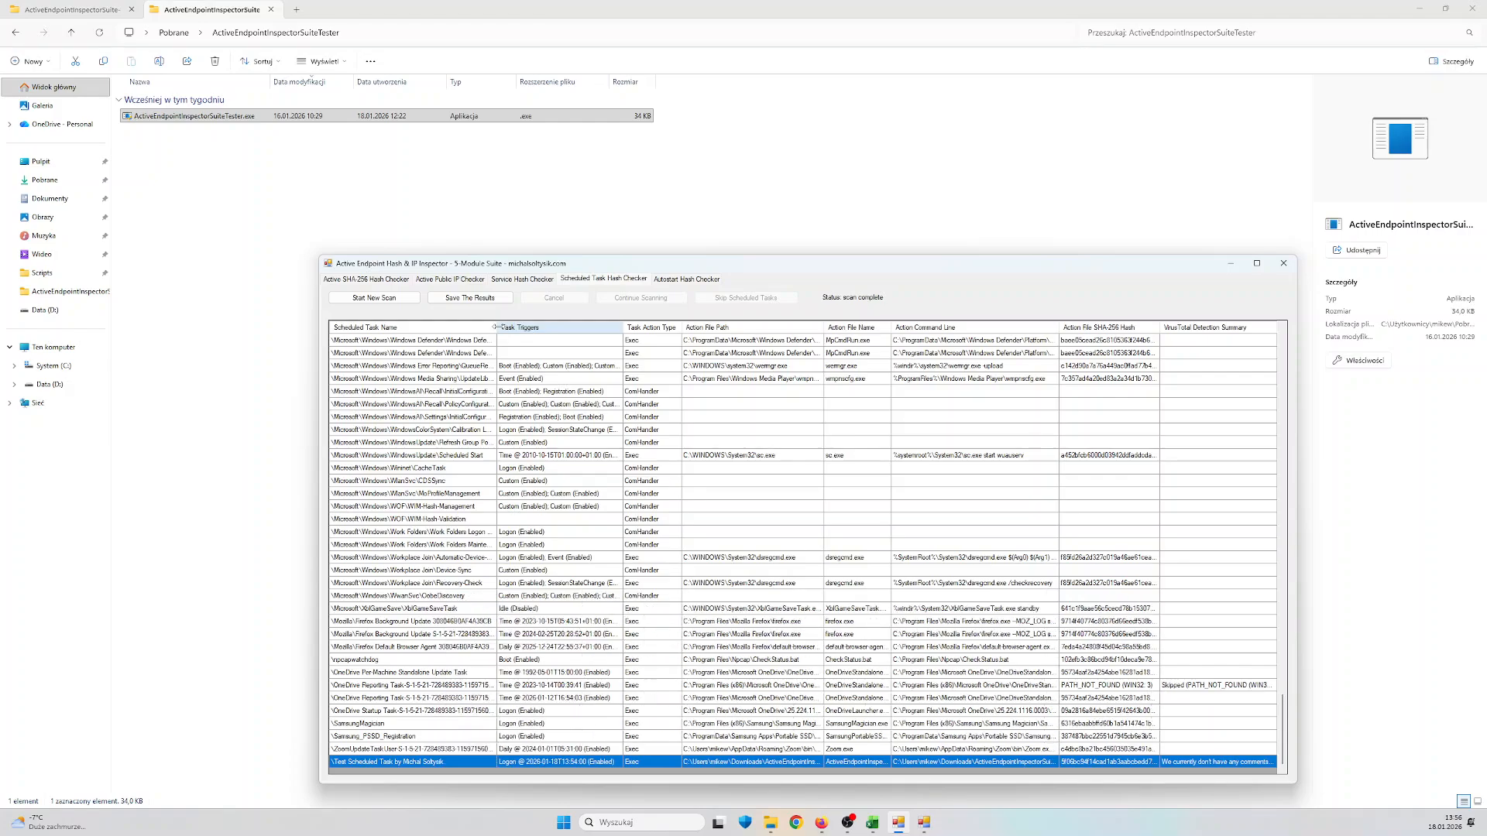
# Run a new Autostart Hash Checker scan, select the test Registry Run entry and widen the Source Location column
pyautogui.click(683, 280)
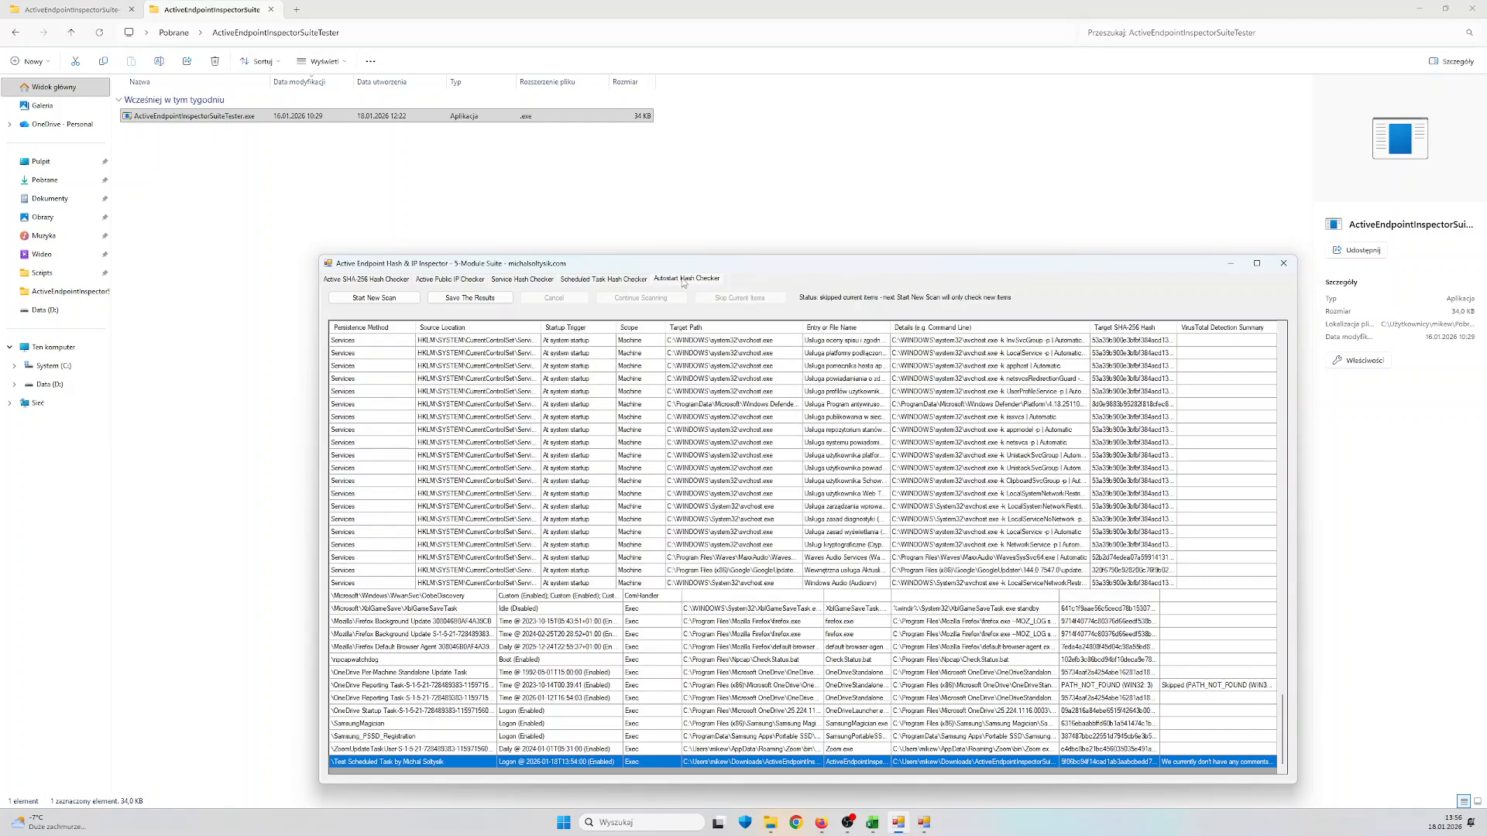
pyautogui.click(403, 298)
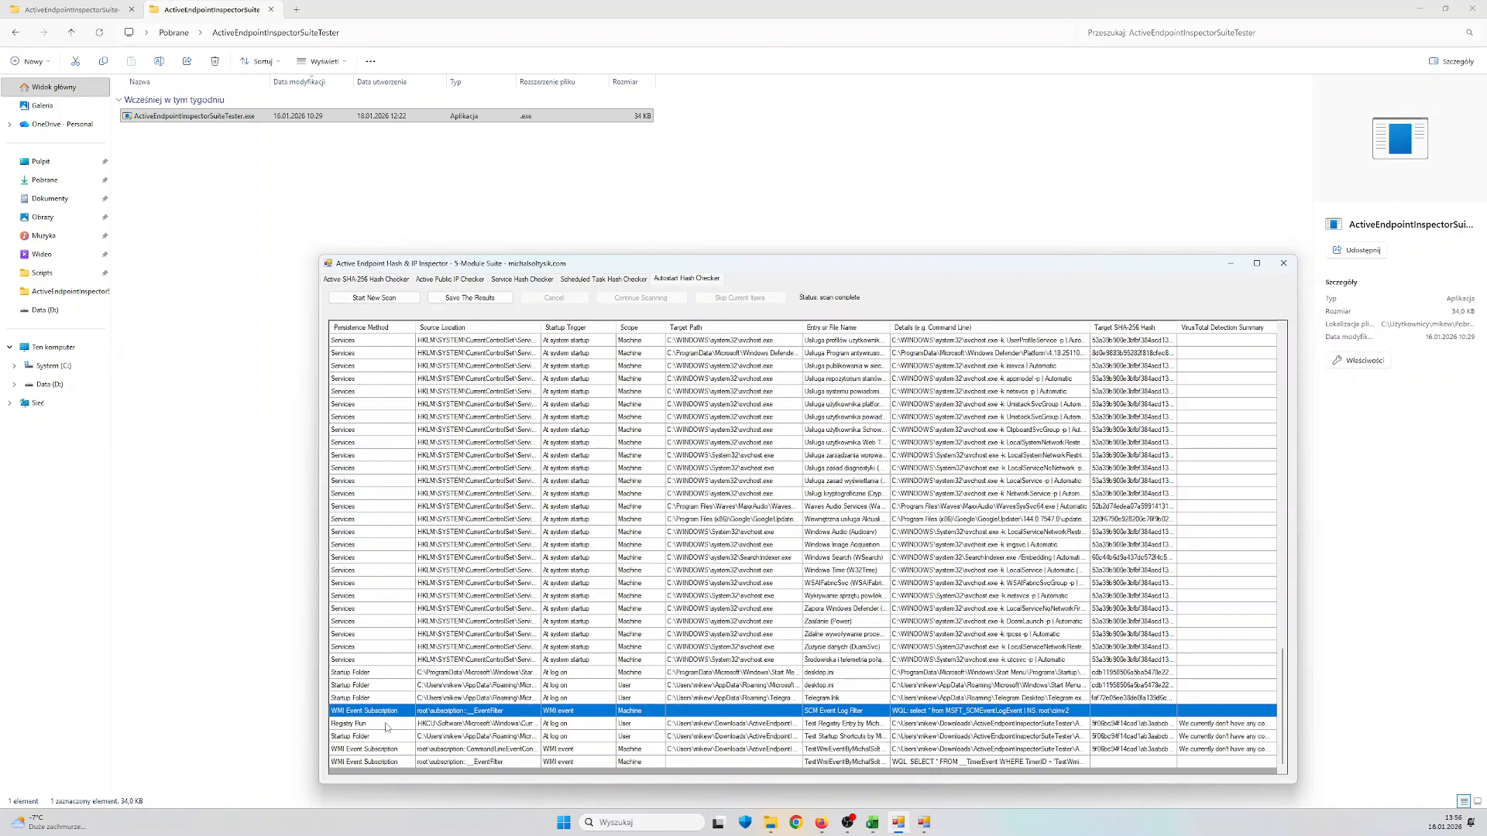
pyautogui.click(388, 725)
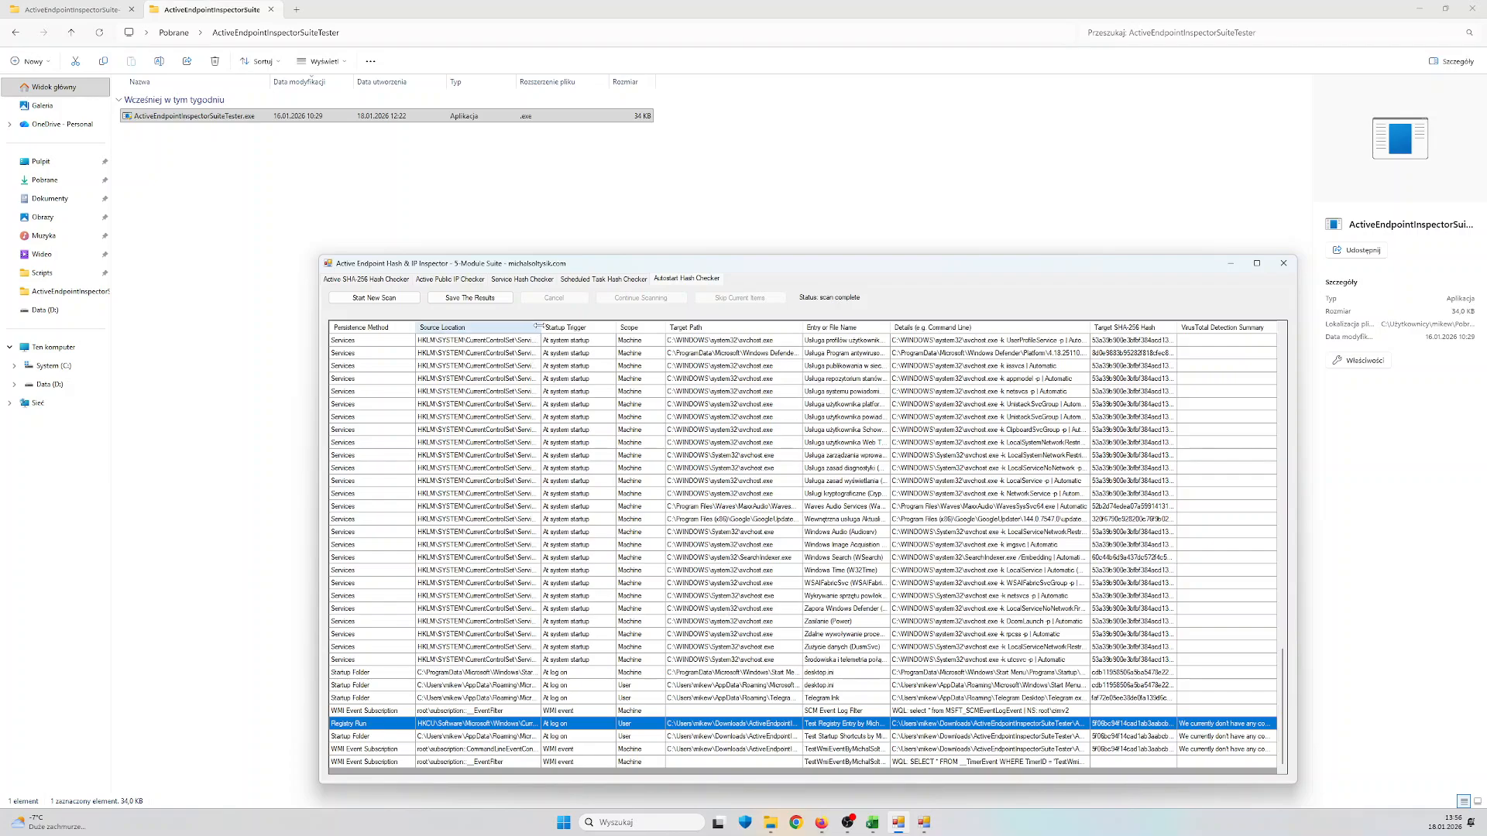
pyautogui.moveTo(542, 326); pyautogui.dragTo(653, 327)
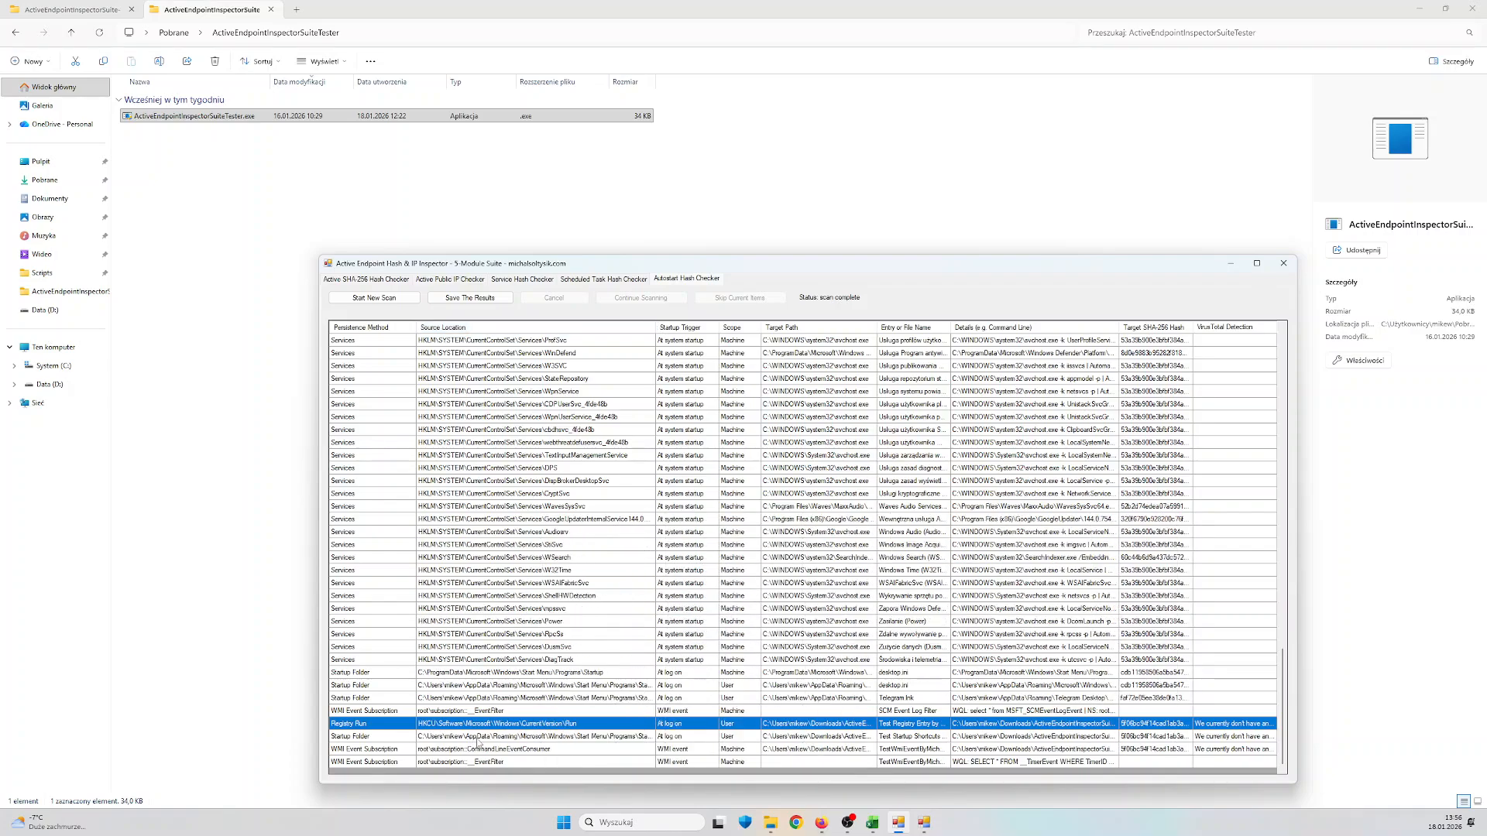
# Inspect the test Startup Folder shortcut and both test WMI Event Subscription entries, widening the Source Location and Entry or File Name columns
pyautogui.click(478, 738)
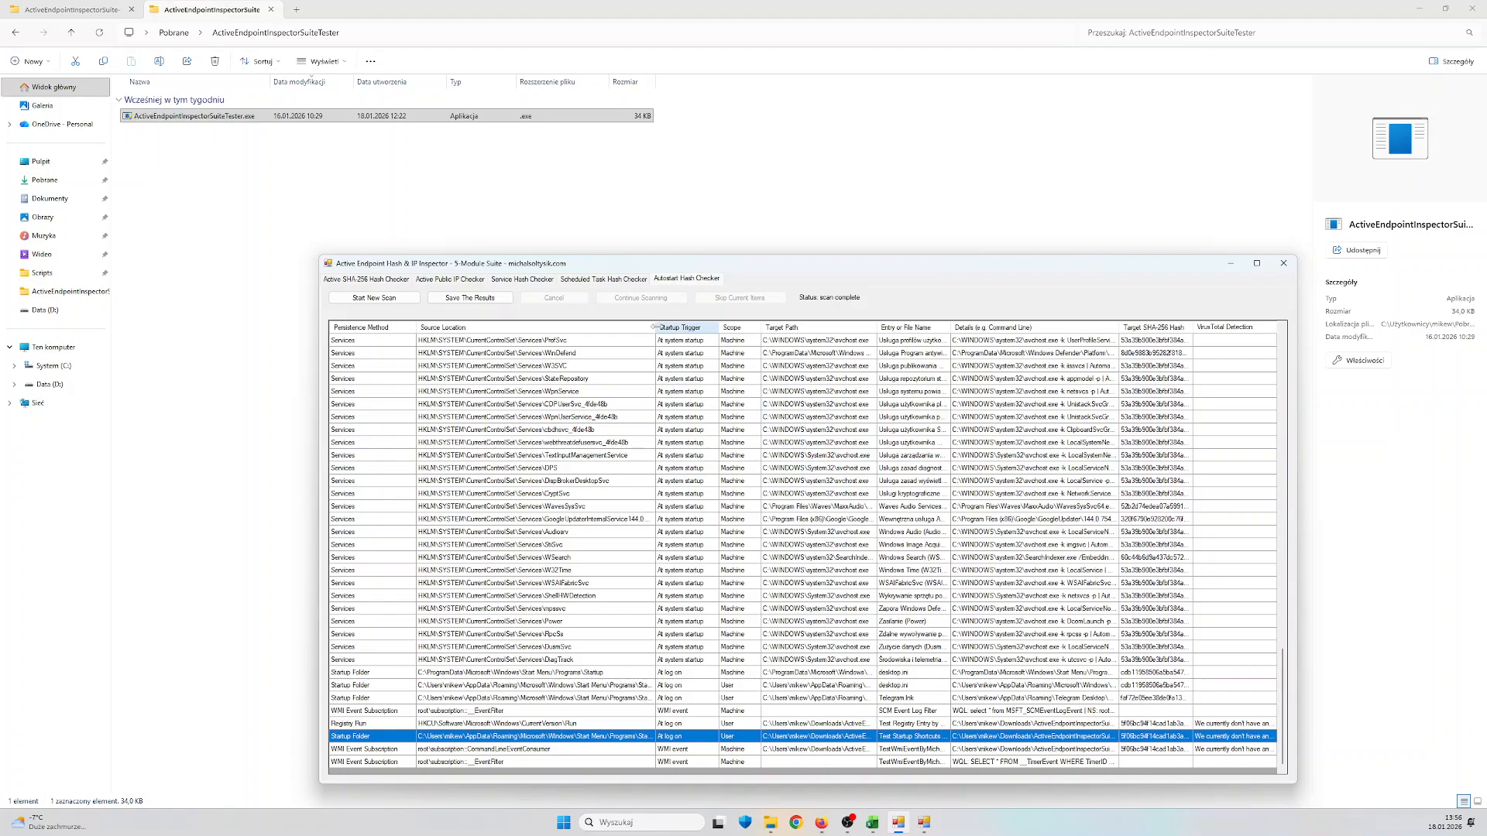
pyautogui.moveTo(655, 327); pyautogui.dragTo(705, 327)
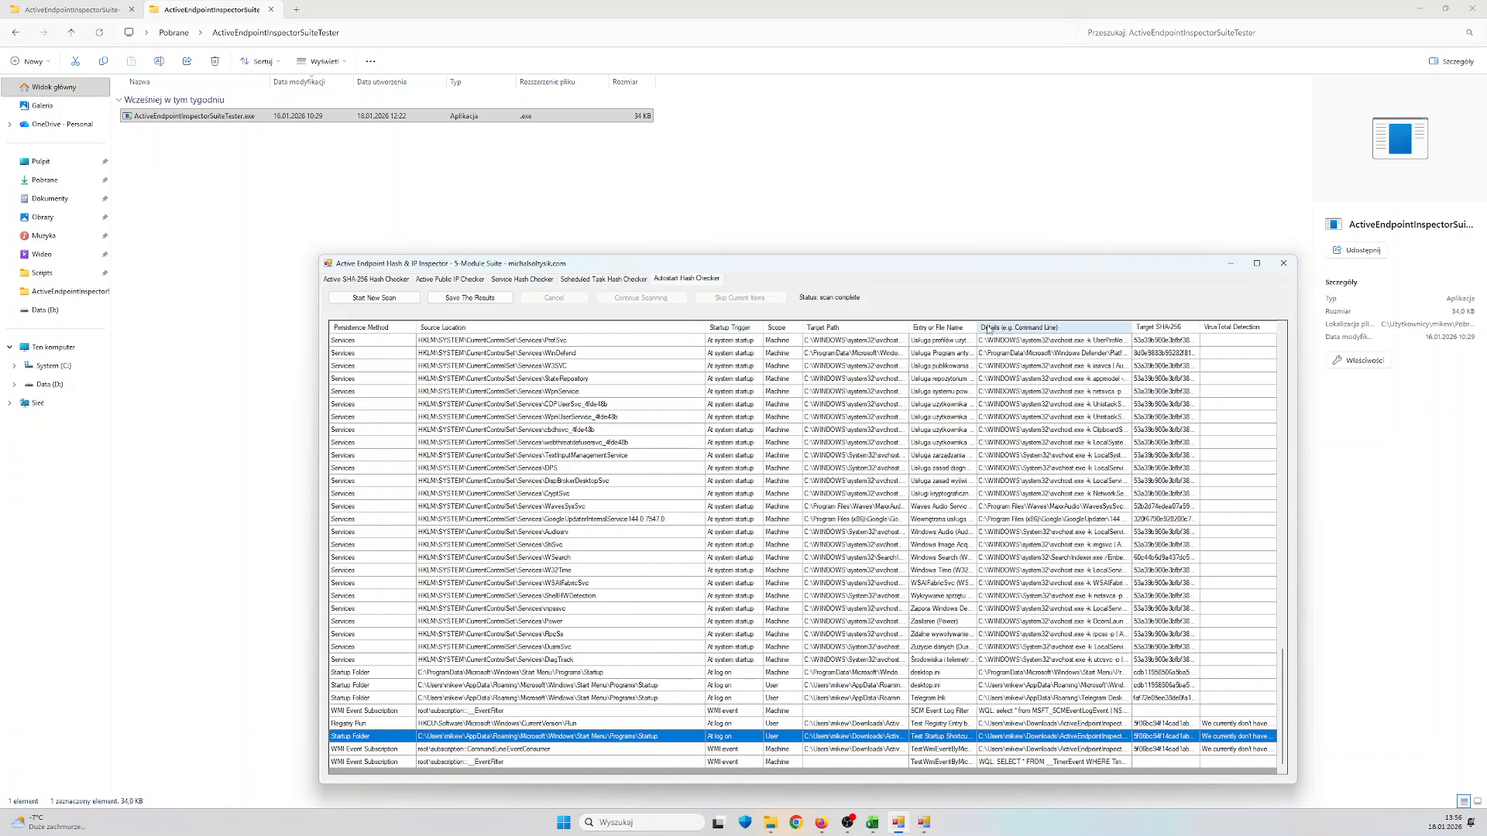
pyautogui.moveTo(977, 327); pyautogui.dragTo(1047, 334)
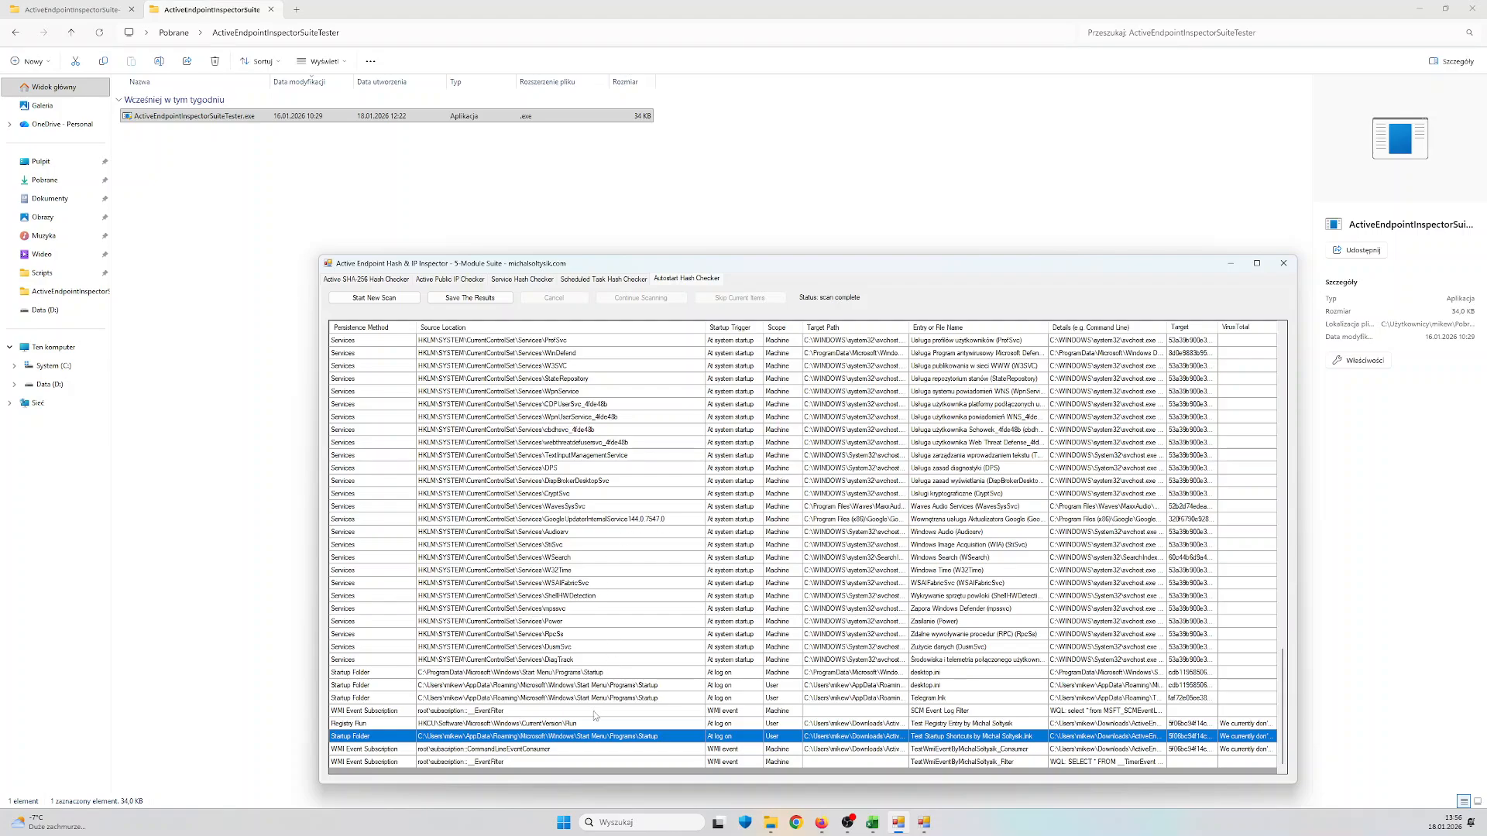
pyautogui.click(591, 749)
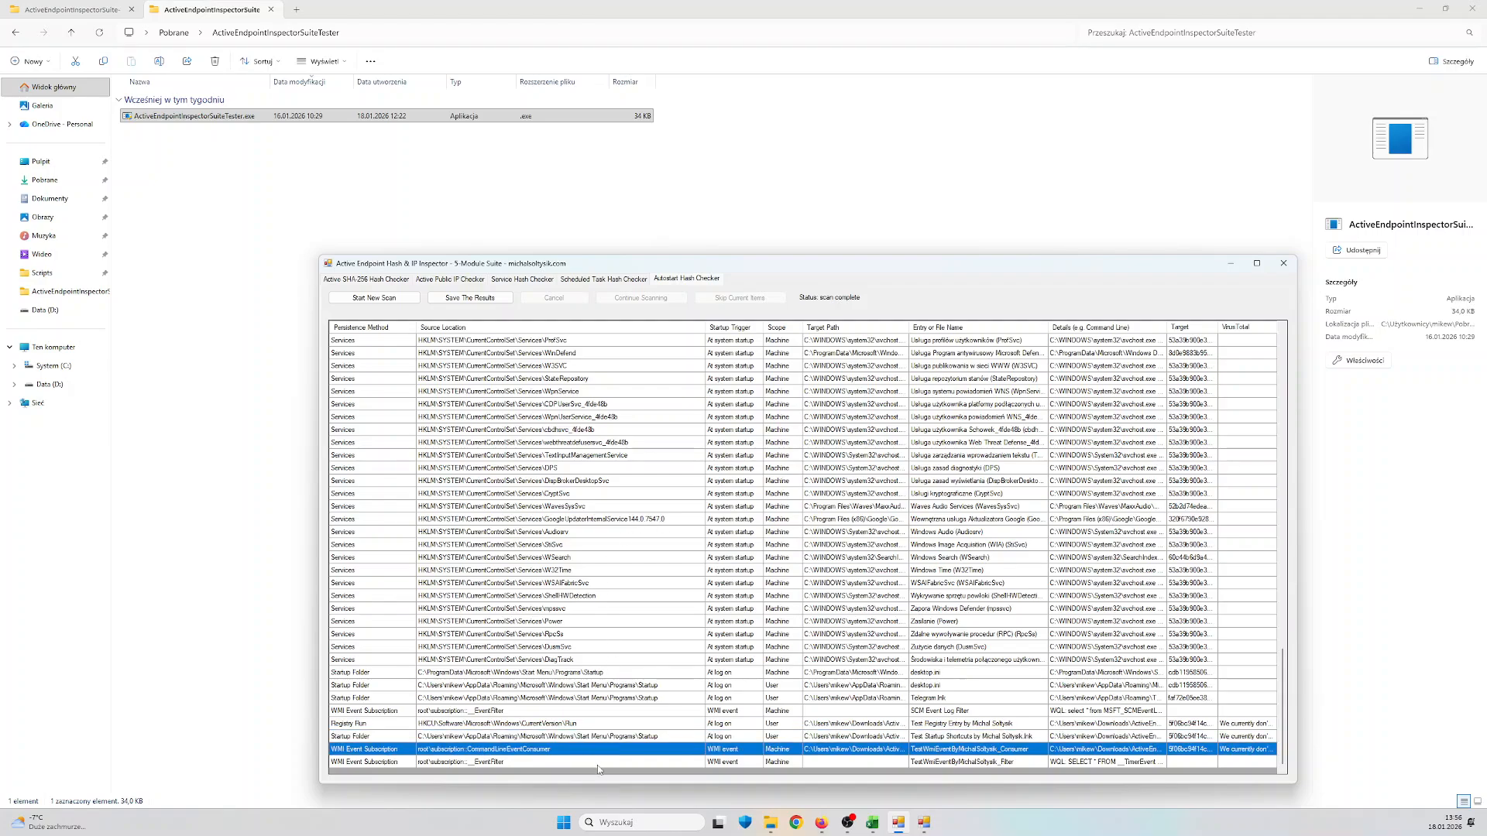
pyautogui.click(598, 764)
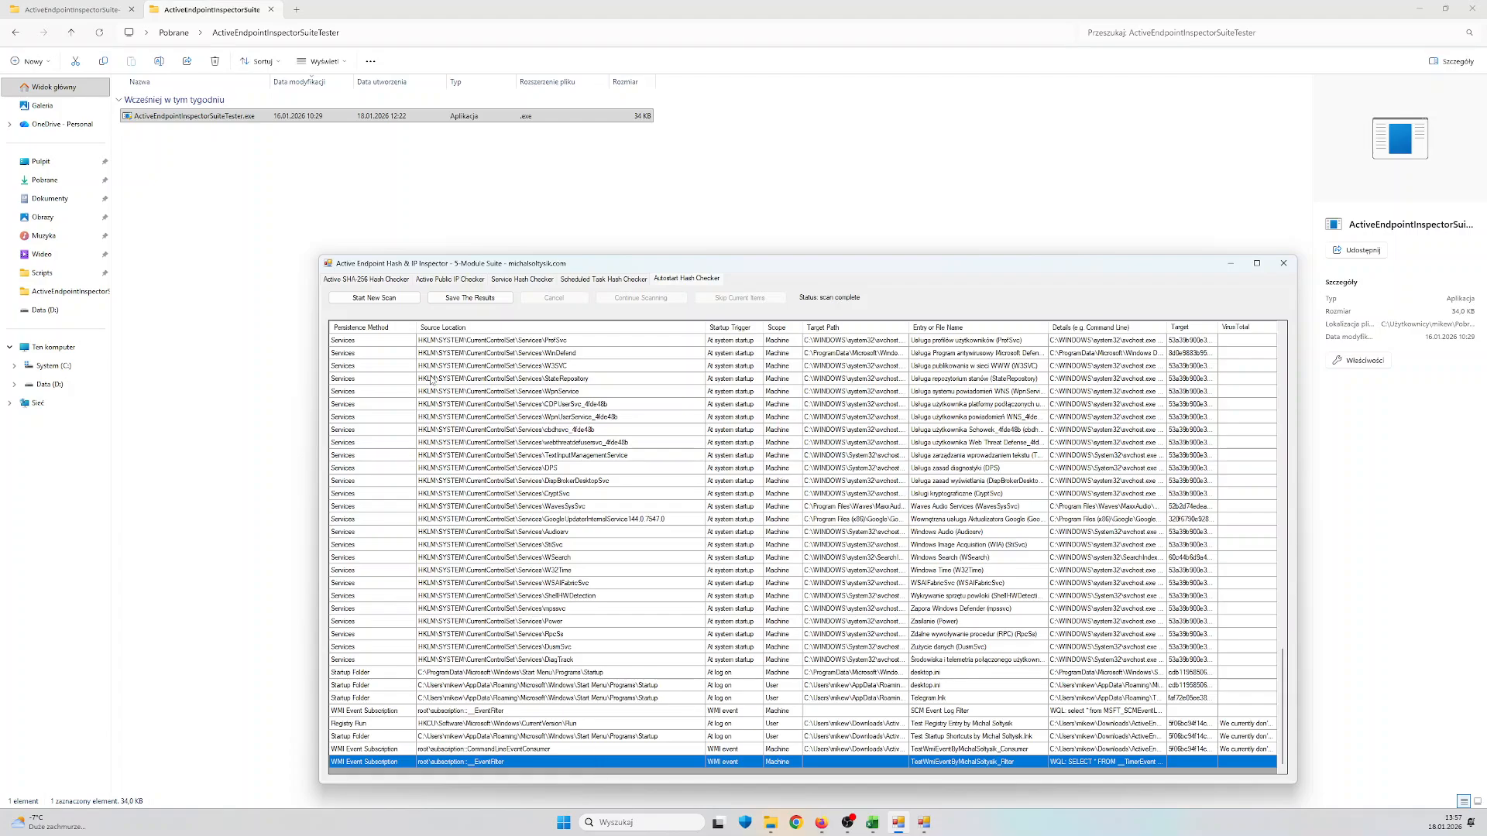
# Save the Active SHA-256 Hash Checker results to the desktop as a CSV file under the suggested name
pyautogui.click(389, 280)
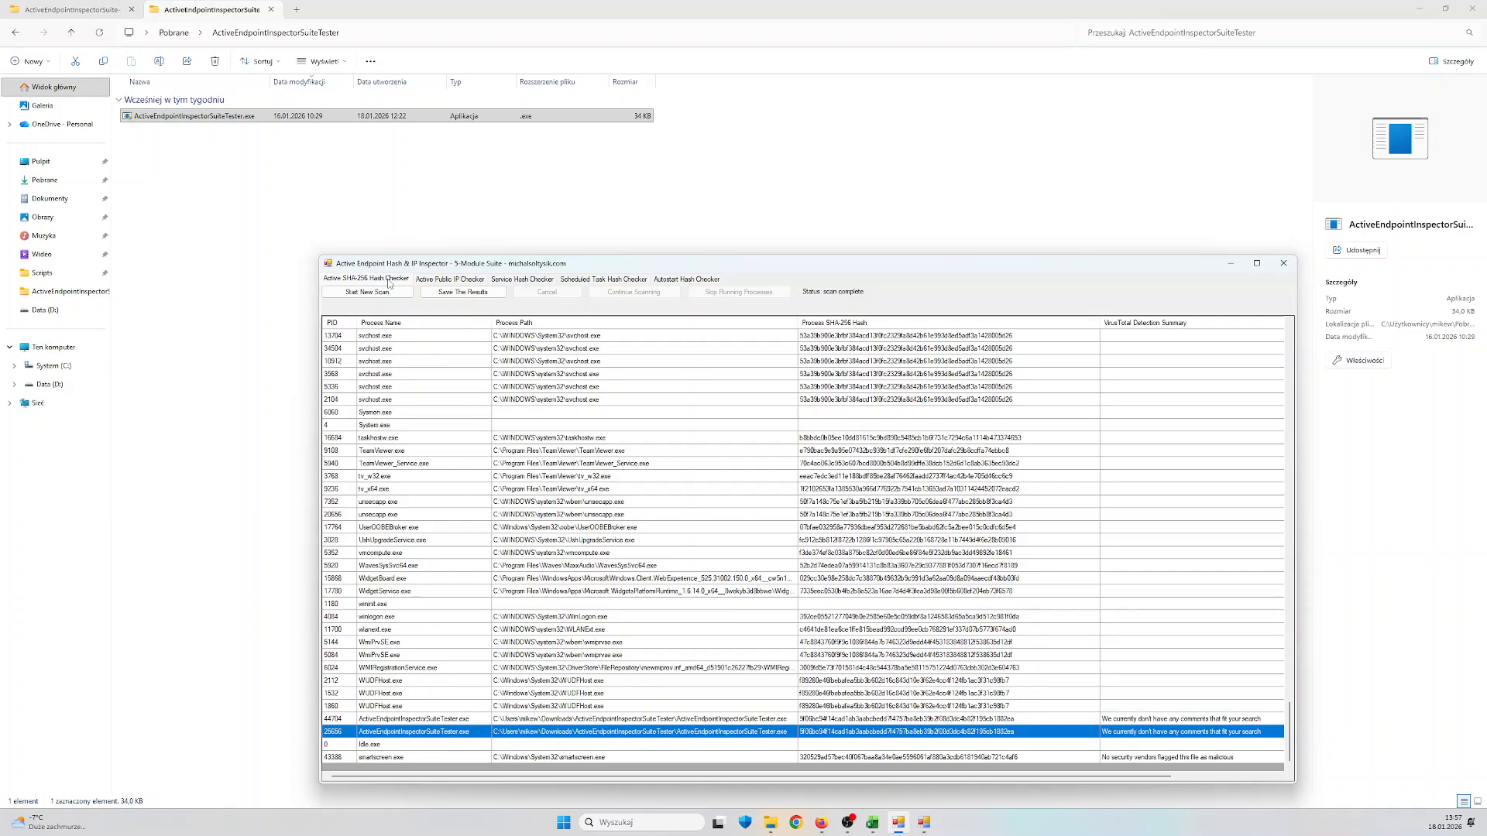
pyautogui.click(453, 292)
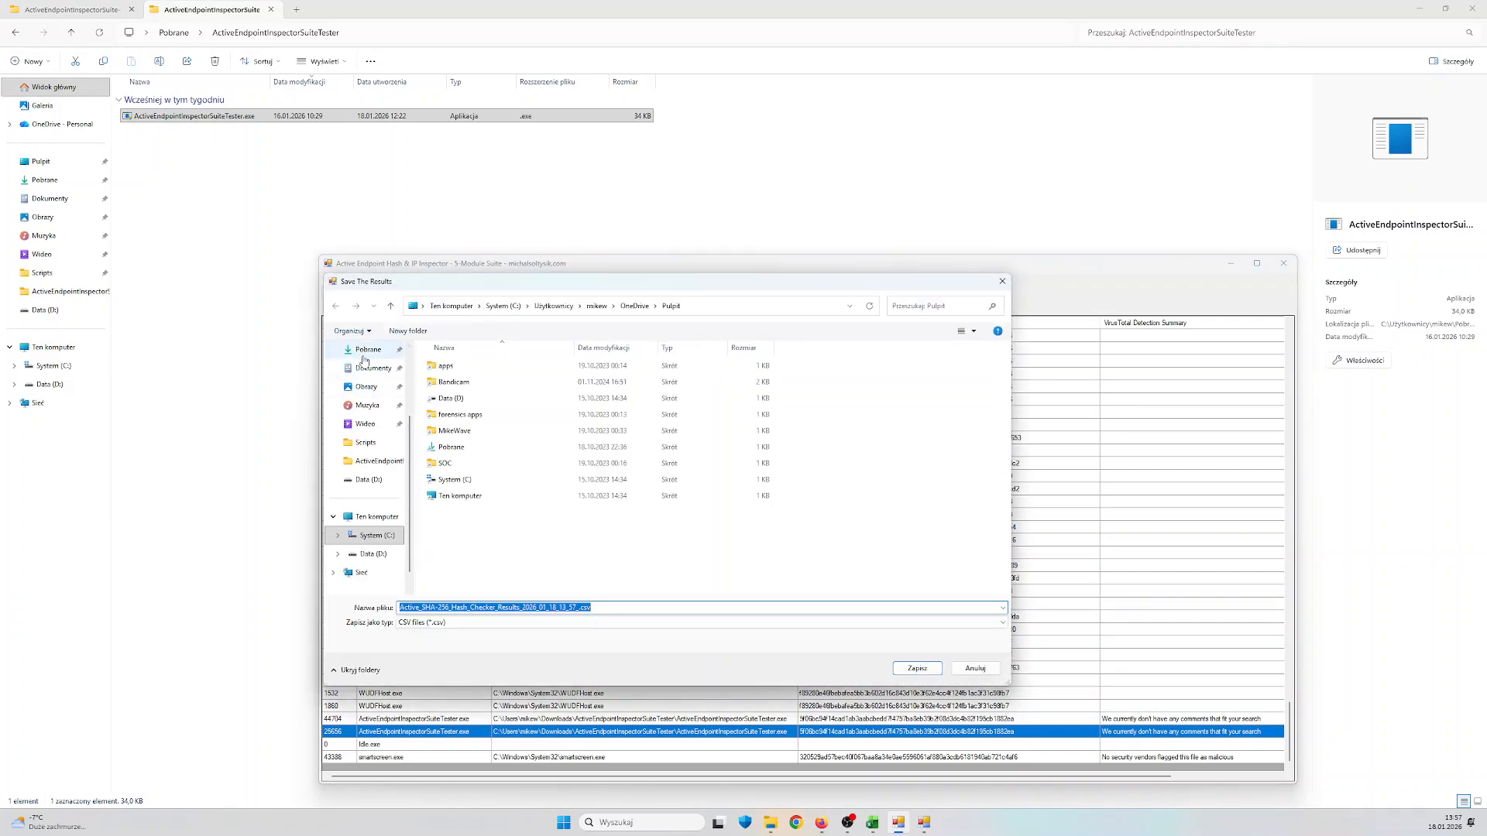
pyautogui.scroll(2, 364, 360)
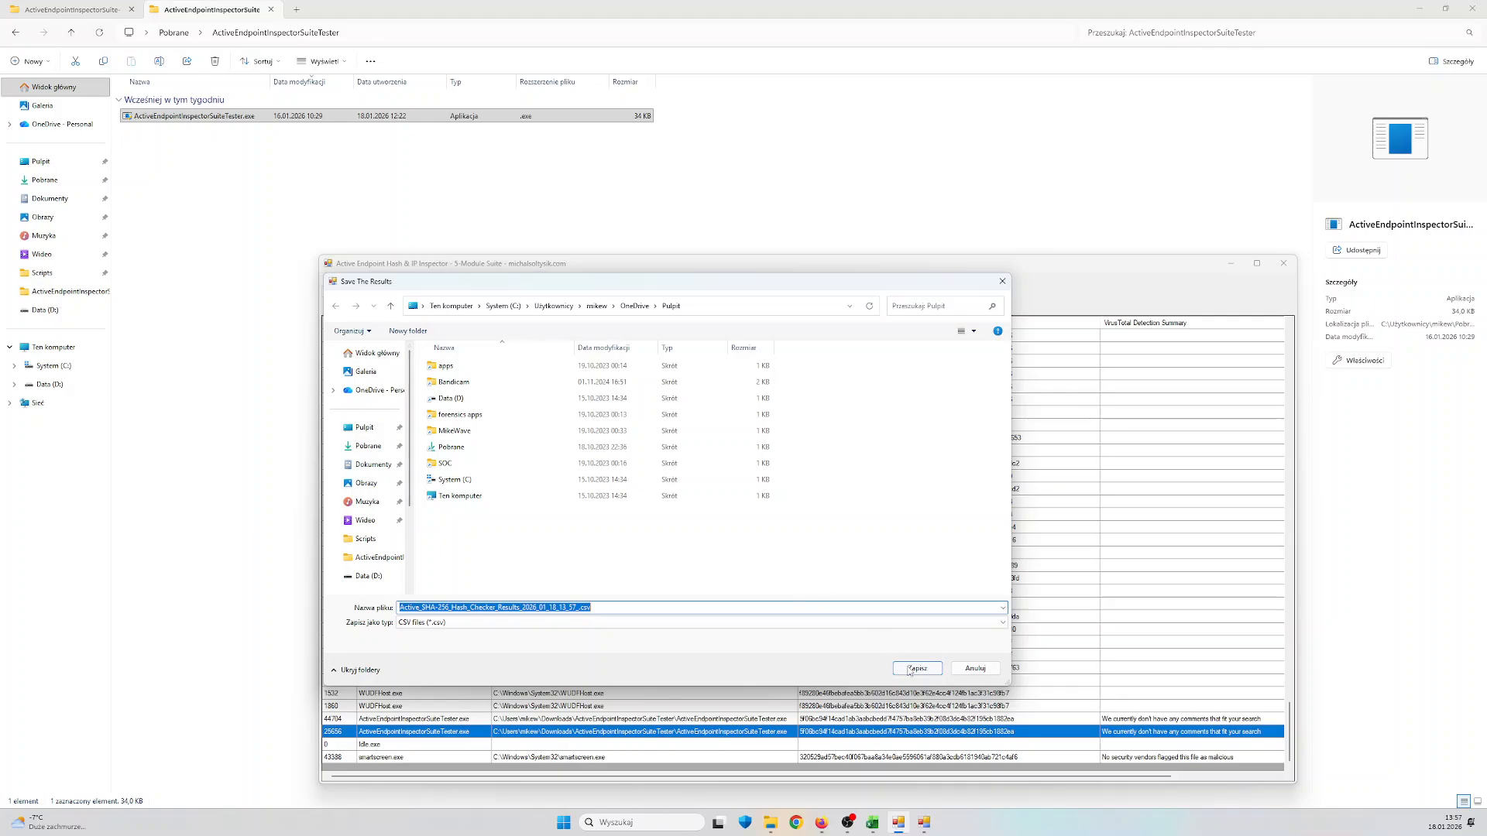
pyautogui.click(915, 668)
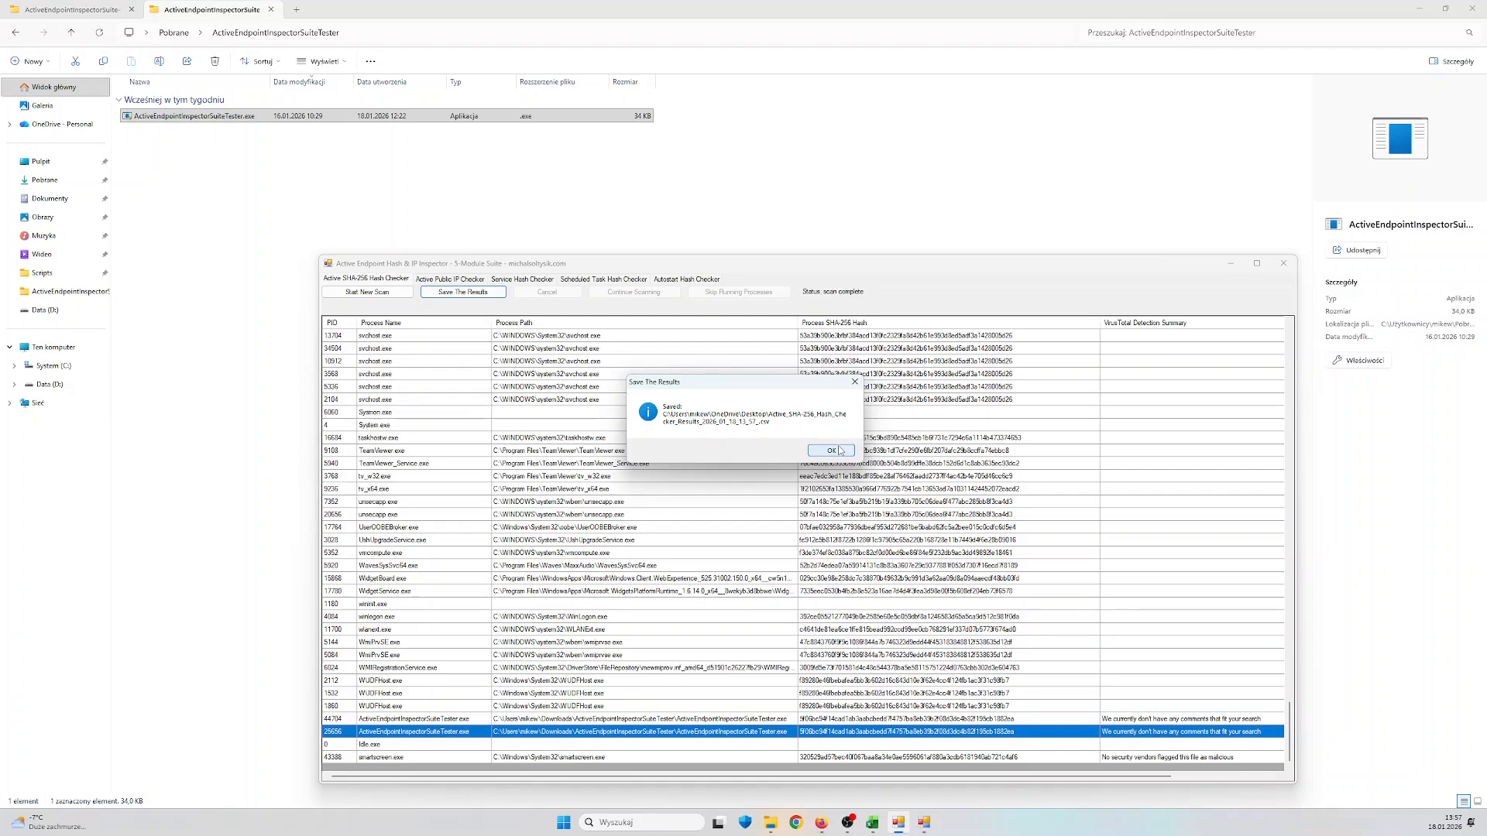
pyautogui.click(840, 450)
# Save the Active Public IP Checker results to the desktop as a CSV file under the suggested name
pyautogui.click(445, 279)
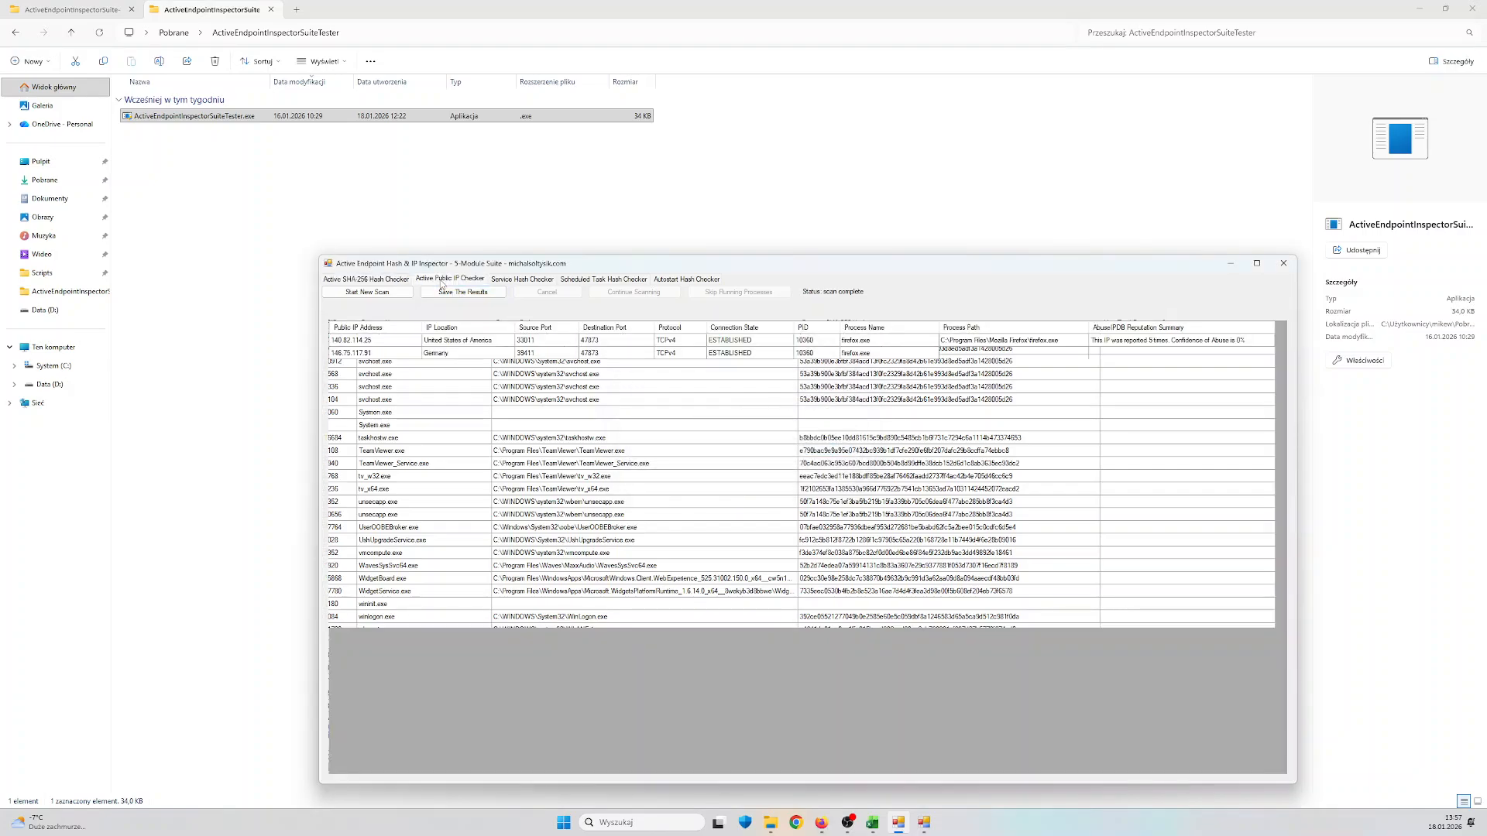
pyautogui.click(455, 293)
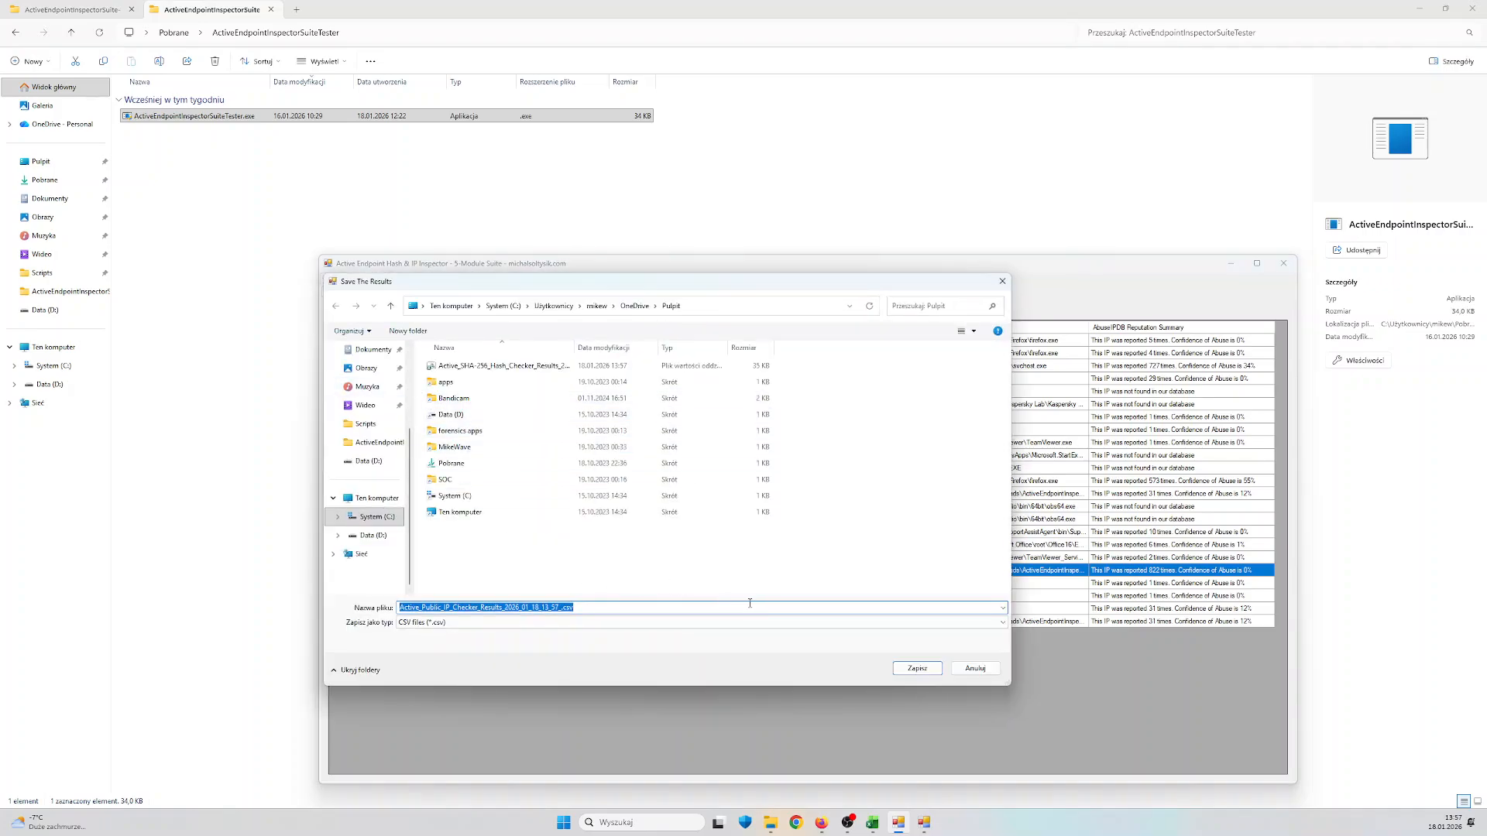
pyautogui.click(920, 668)
pyautogui.click(830, 451)
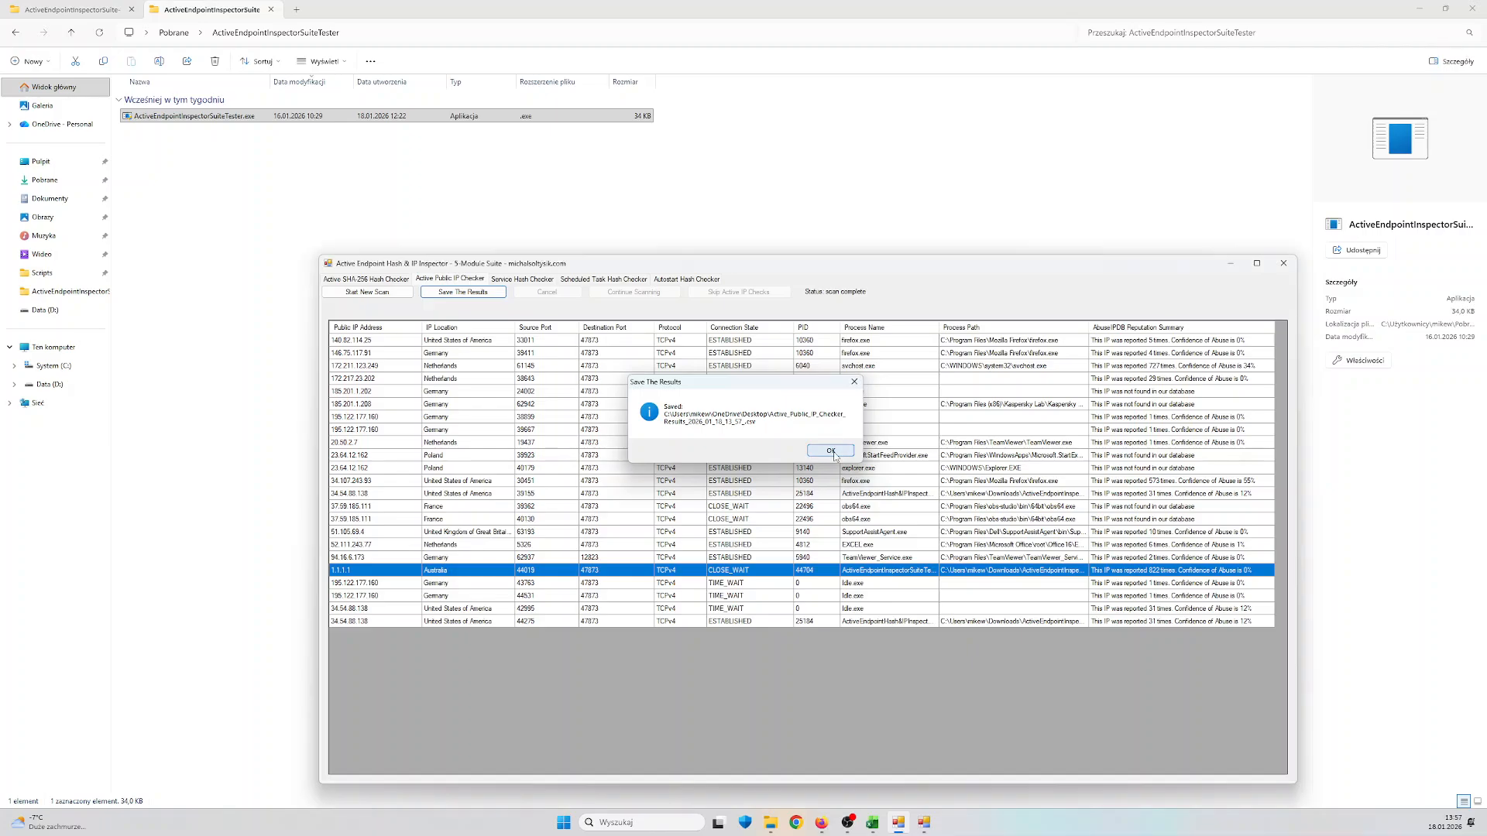
# Switch to Excel, import the Active_SHA-256_Hash_Checker_Results CSV from the desktop into the workbook and close the queries pane
pyautogui.click(873, 823)
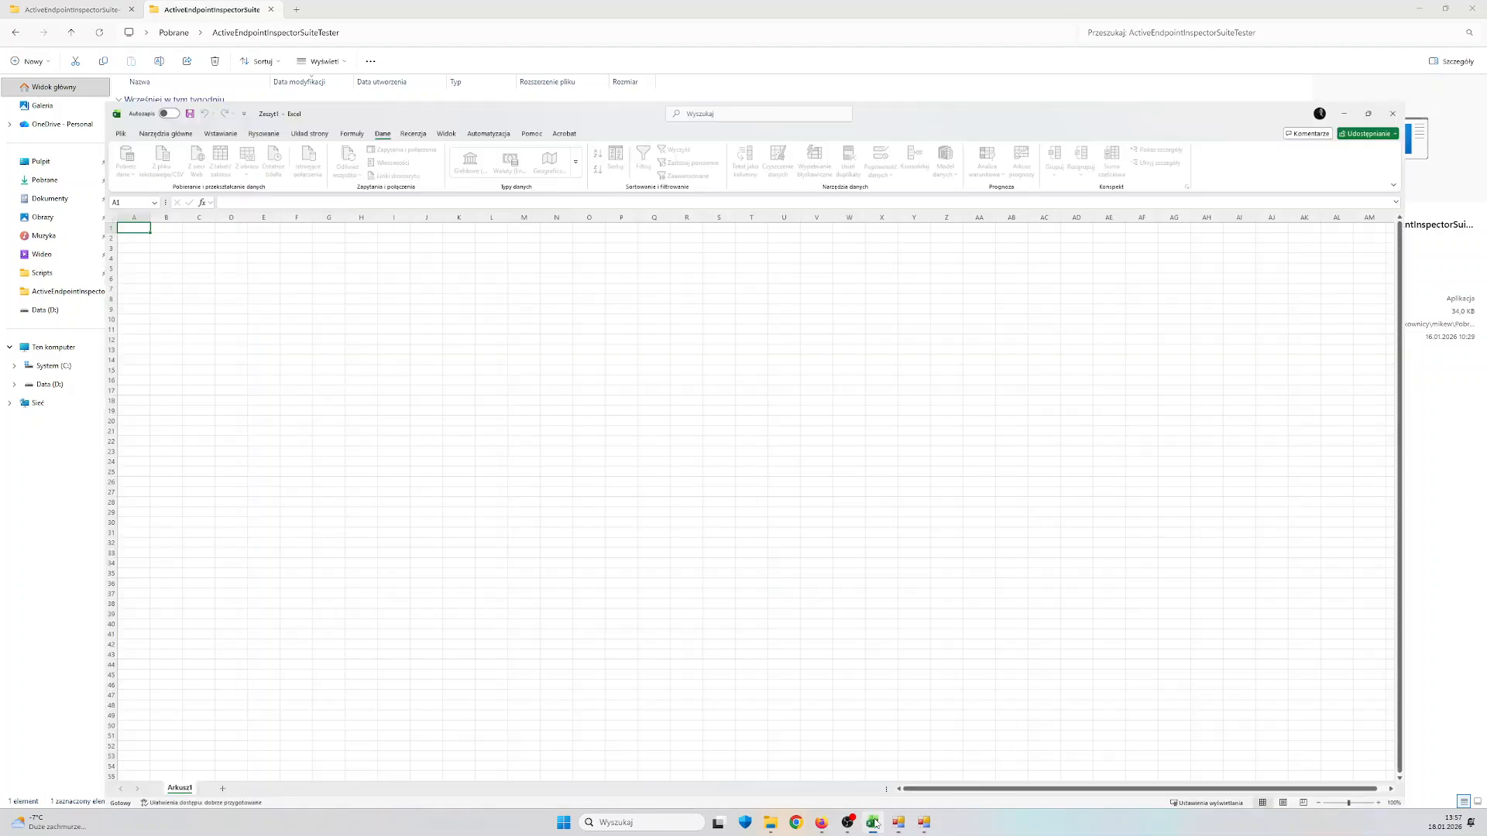
pyautogui.click(65, 68)
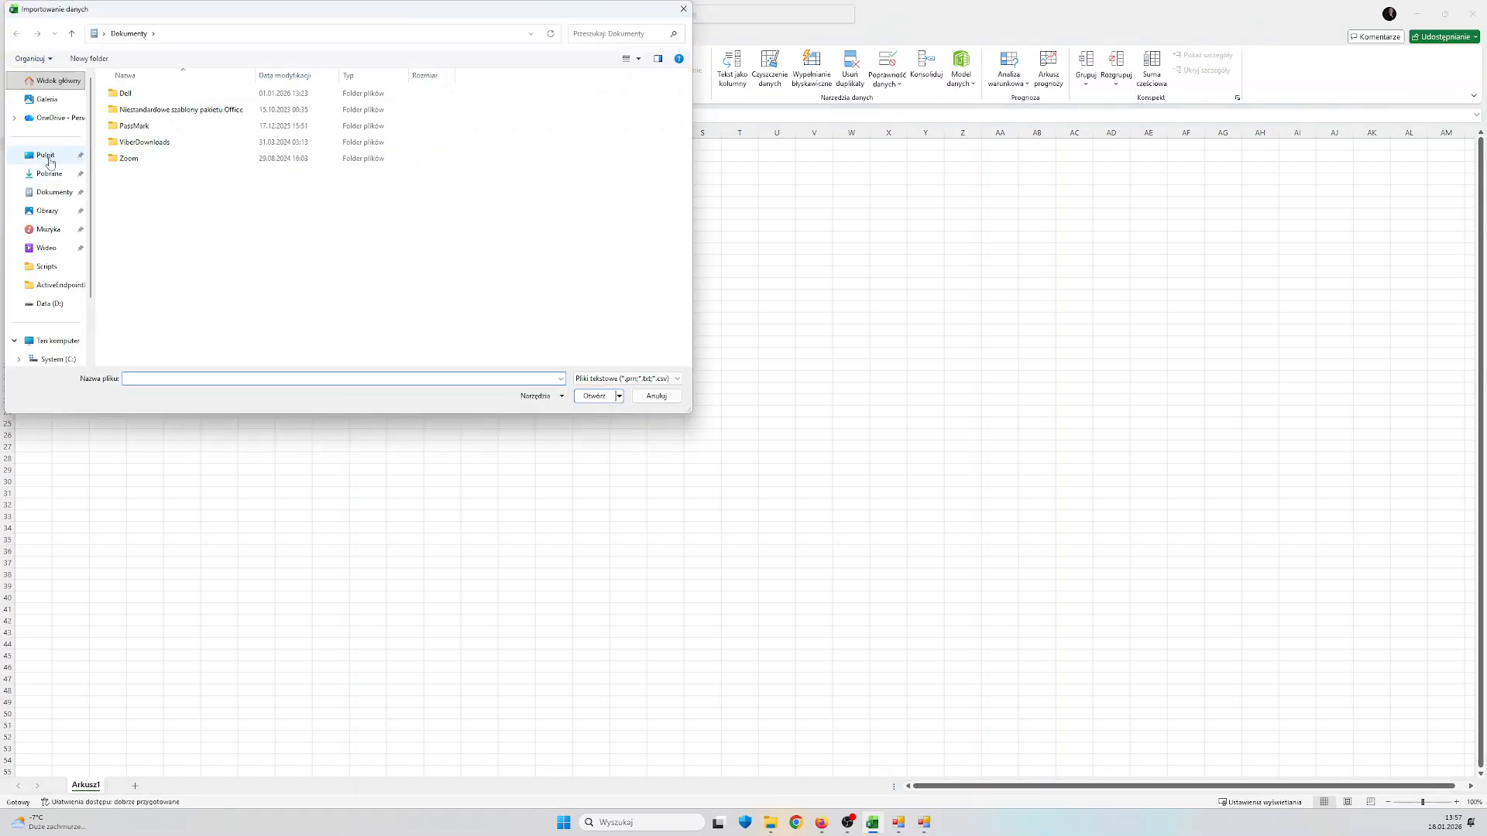
pyautogui.click(46, 156)
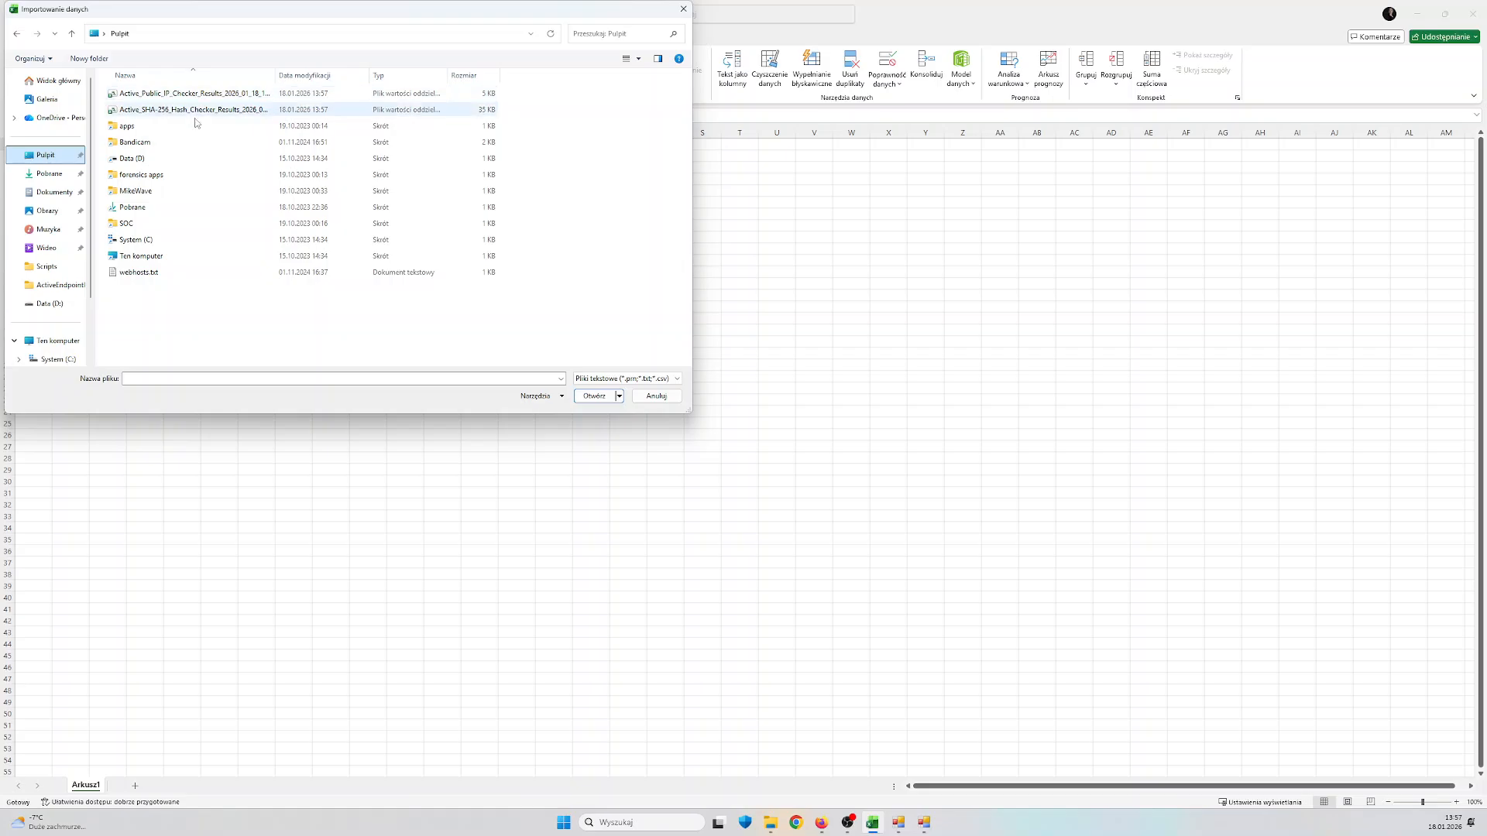
pyautogui.doubleClick(193, 110)
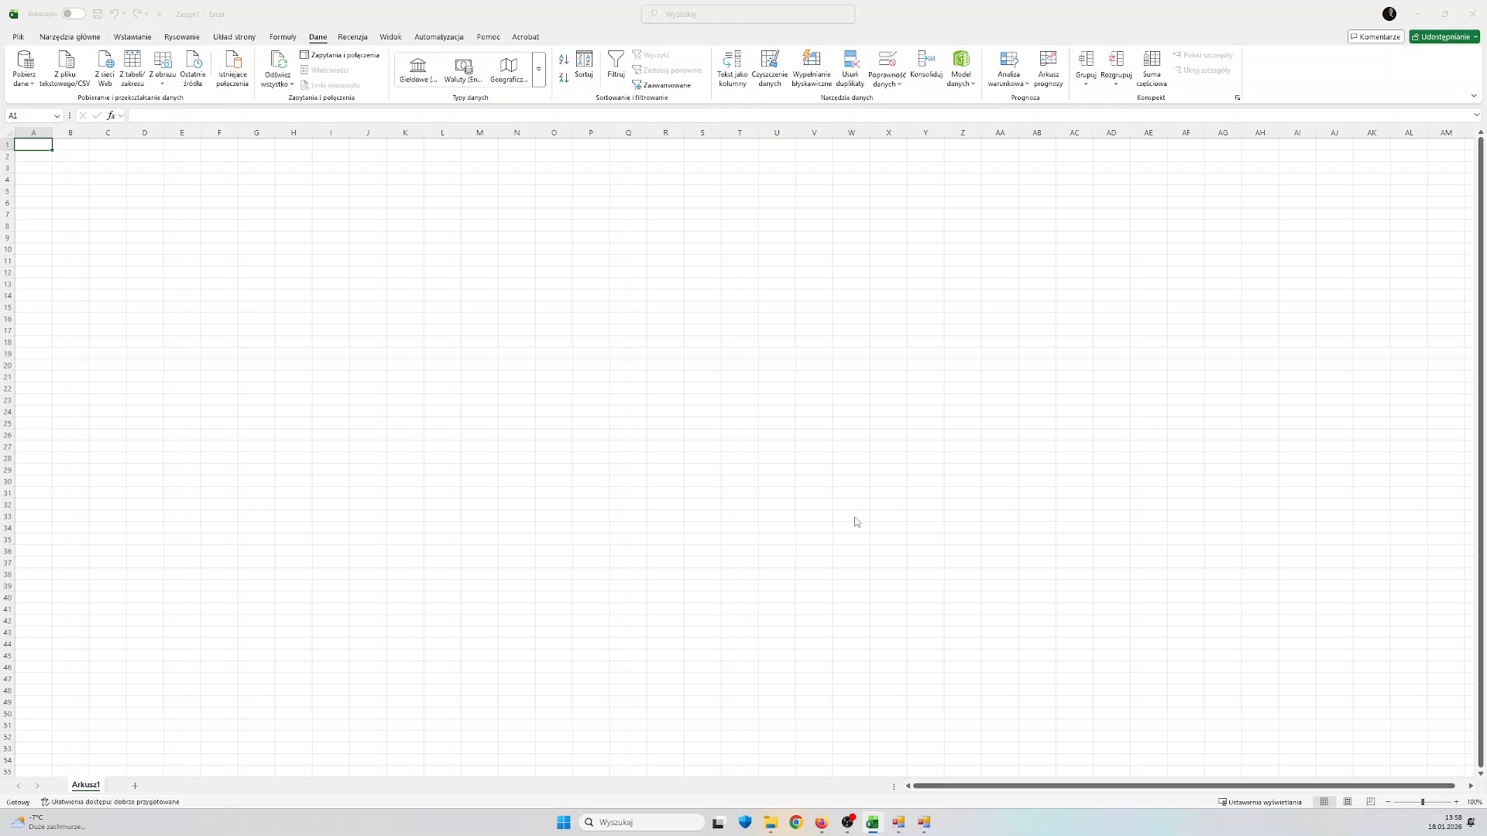
pyautogui.click(851, 571)
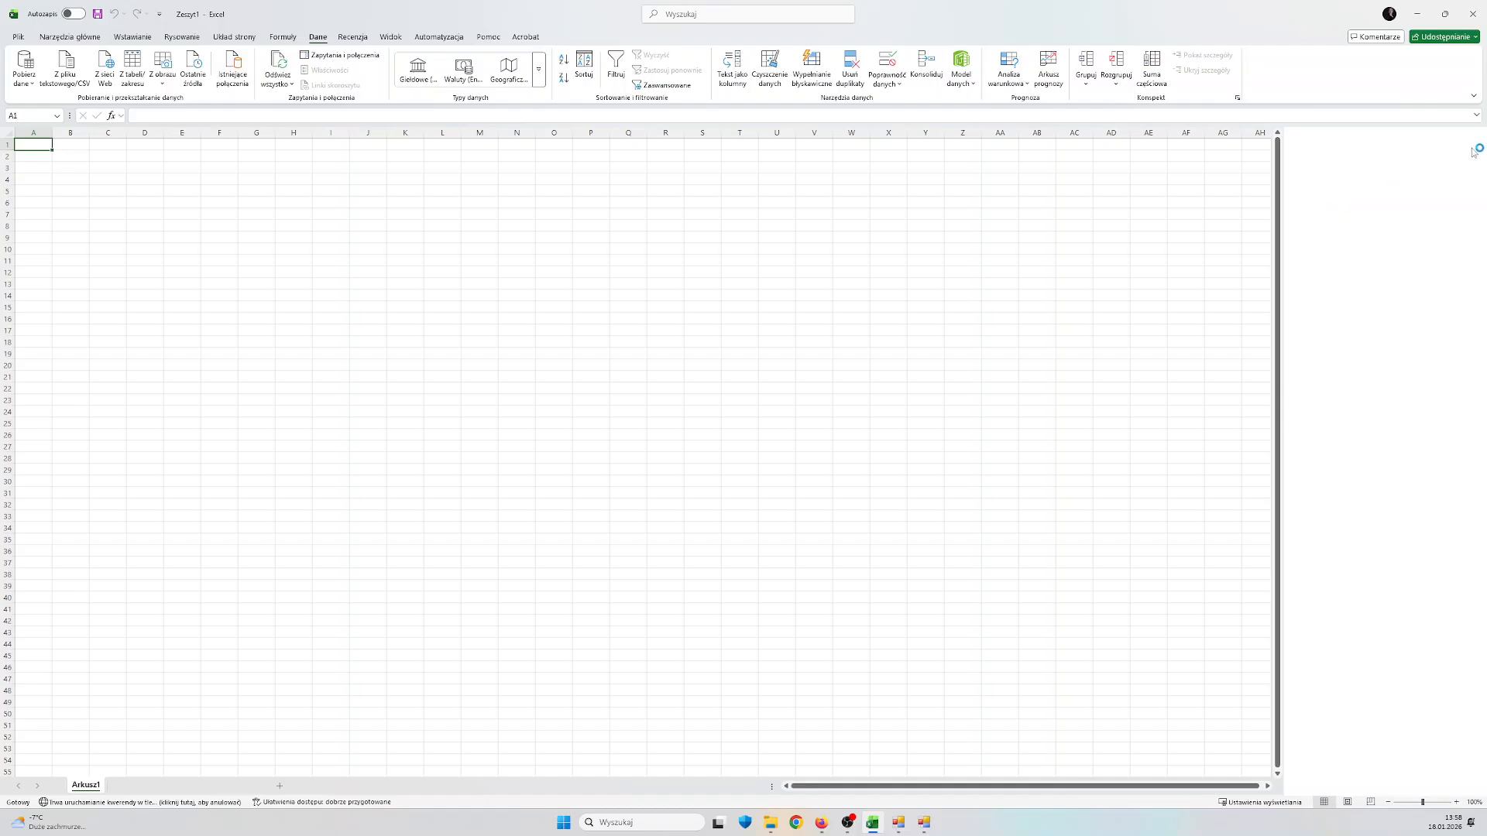
pyautogui.click(1473, 146)
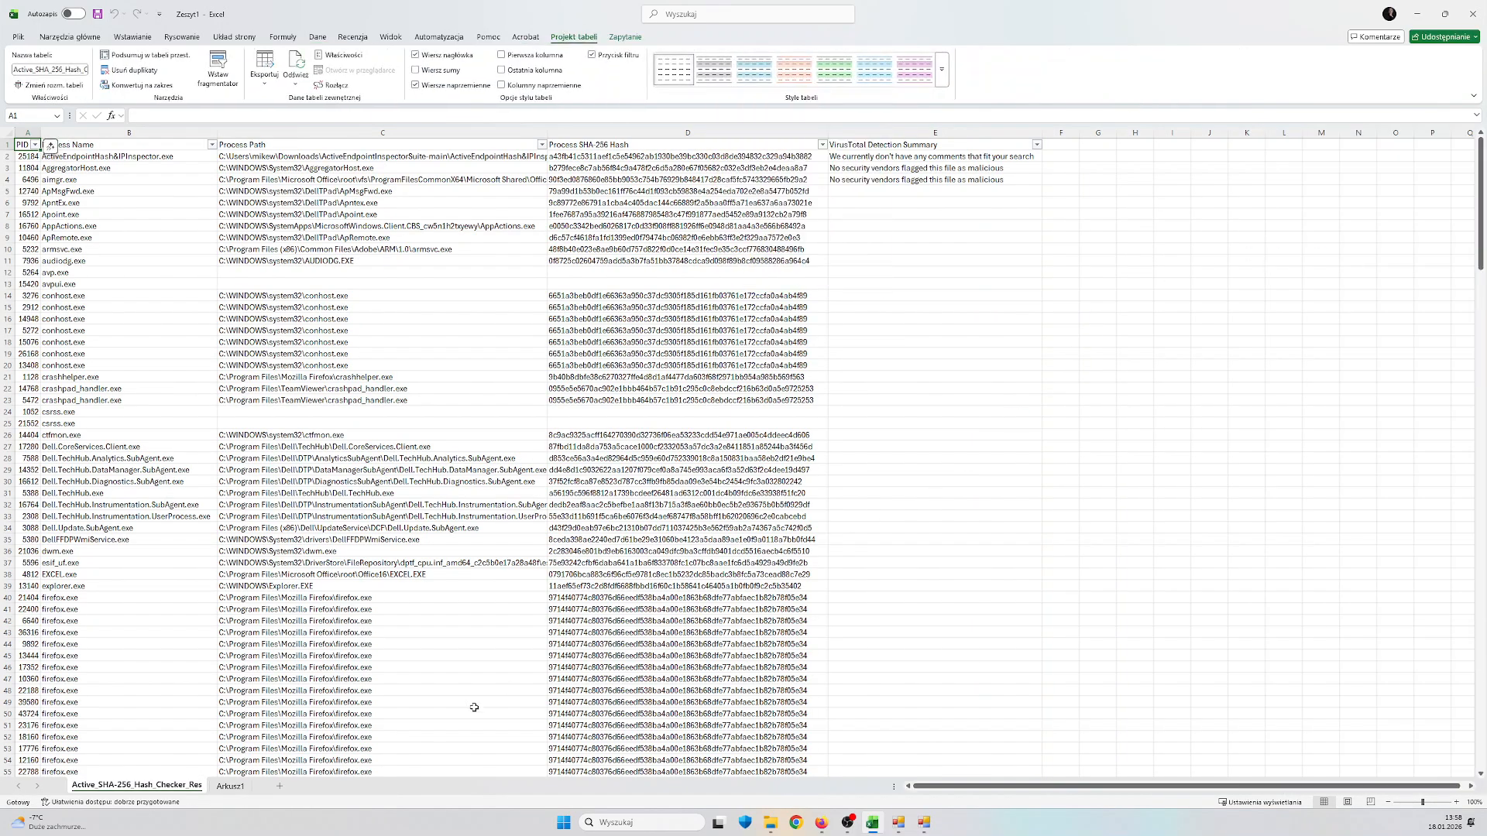
# Return to sheet Arkusz1 and import the Active_Public_IP_Checker_Results CSV from the desktop, loading it with comma as delimiter
pyautogui.click(230, 786)
pyautogui.click(317, 36)
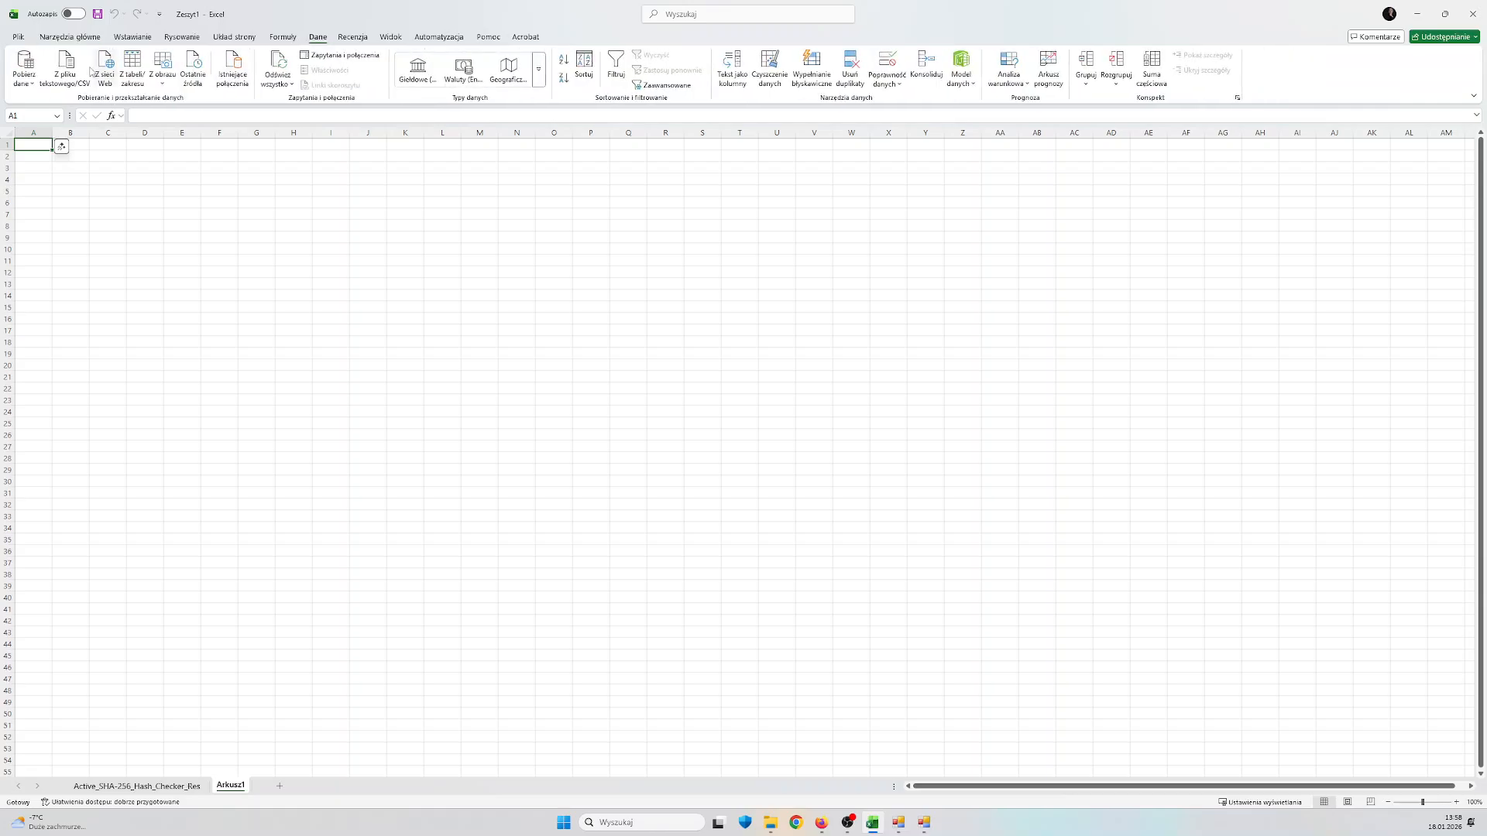
pyautogui.click(68, 66)
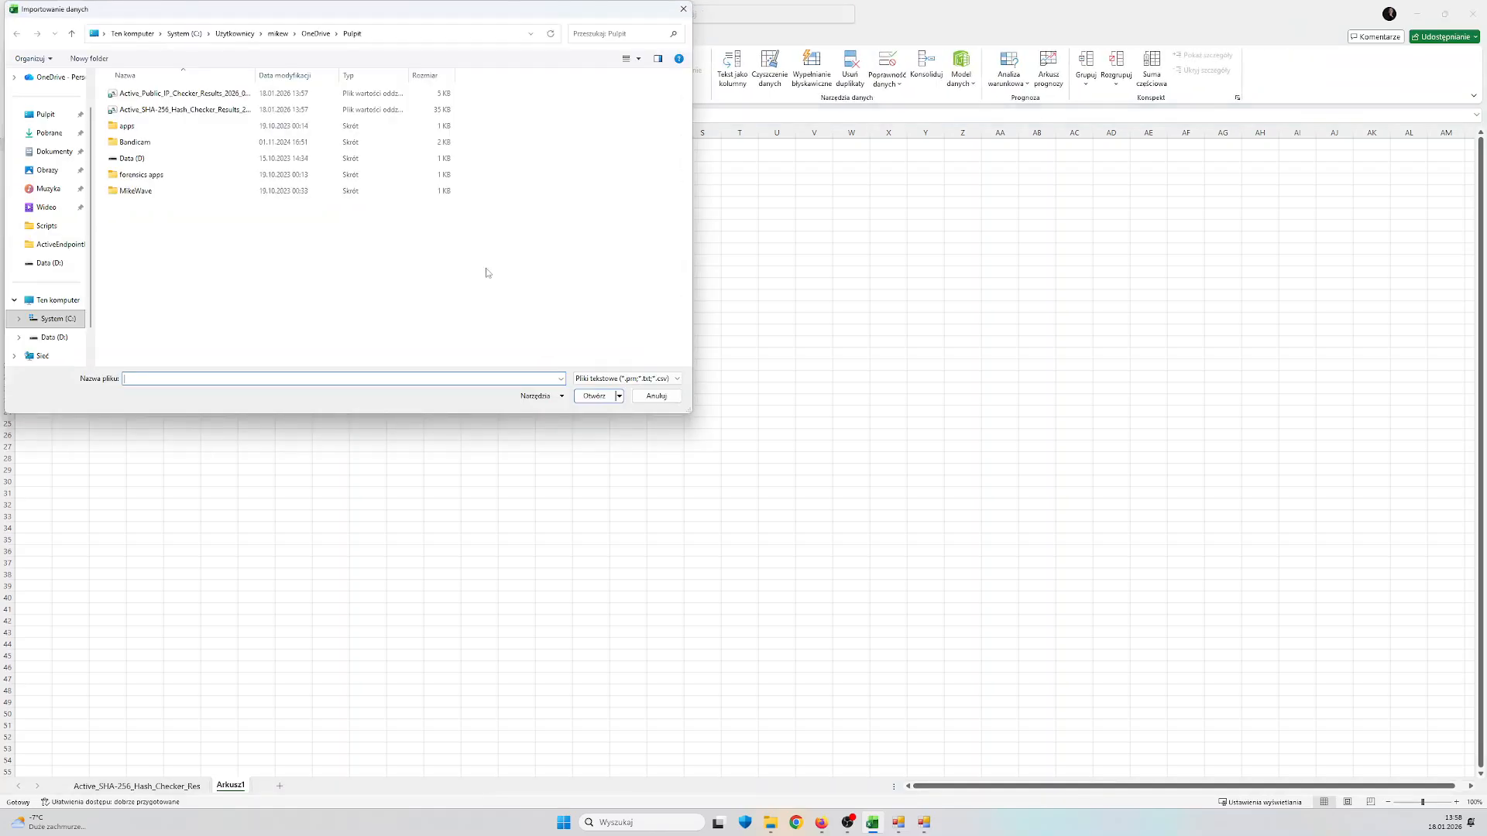
pyautogui.click(178, 94)
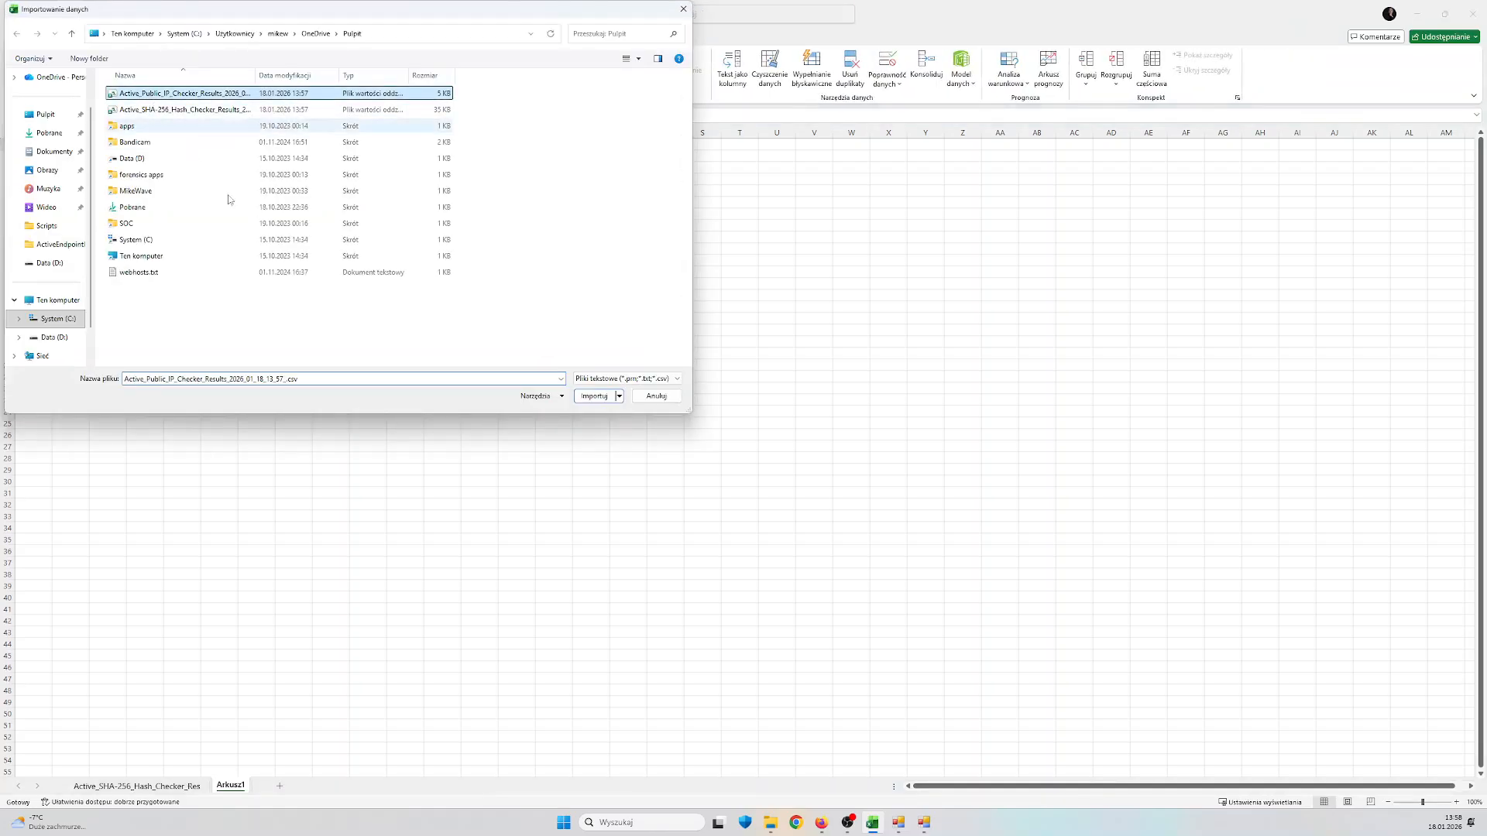
pyautogui.click(596, 397)
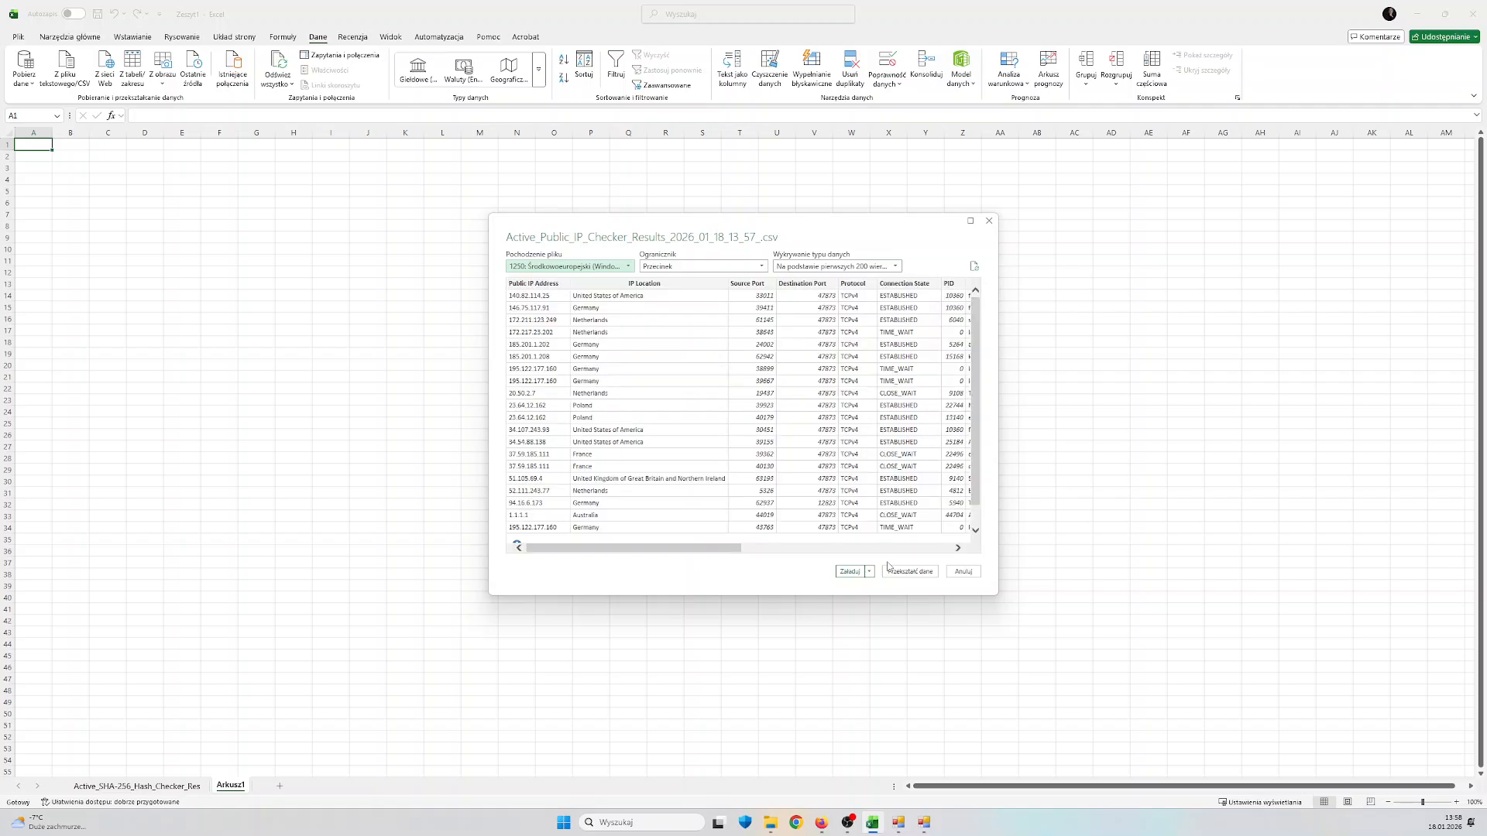
pyautogui.click(850, 571)
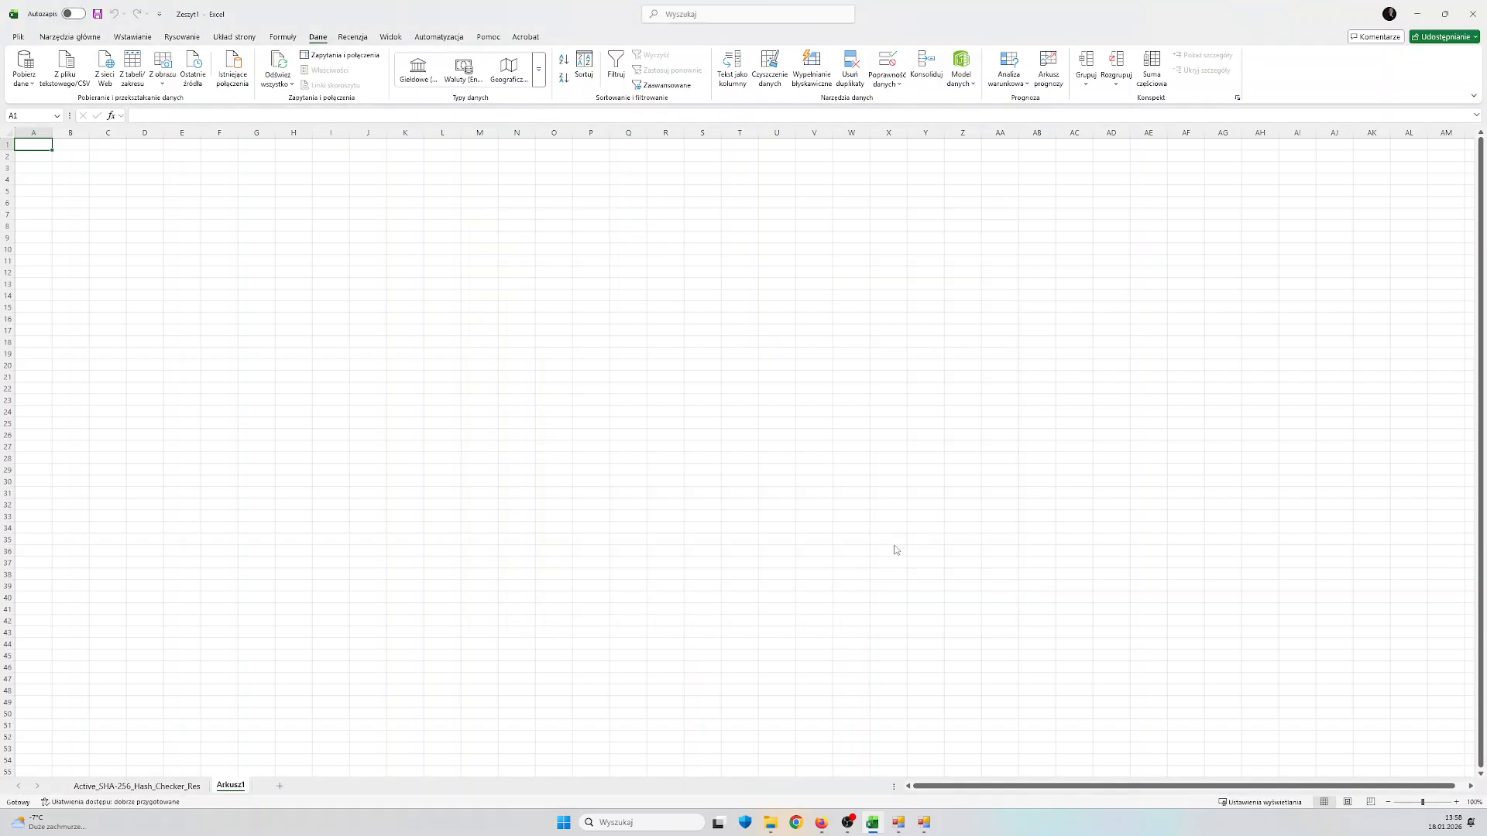
# Close the queries pane and examine the VirusTotal Detection Summary column throughout the Active_SHA-256_Hash_Checker_Res sheet
pyautogui.click(1476, 146)
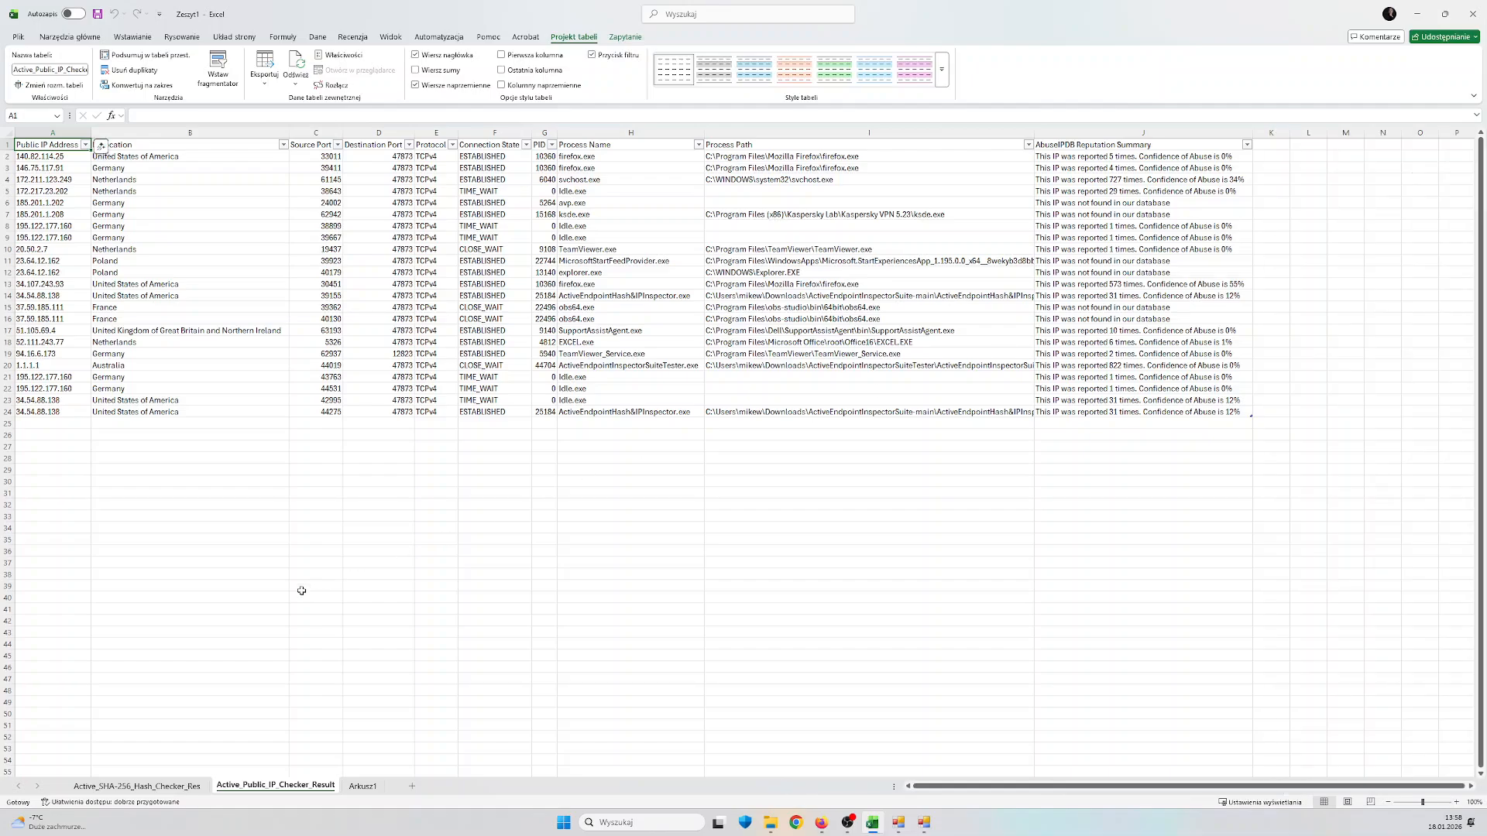
pyautogui.click(137, 786)
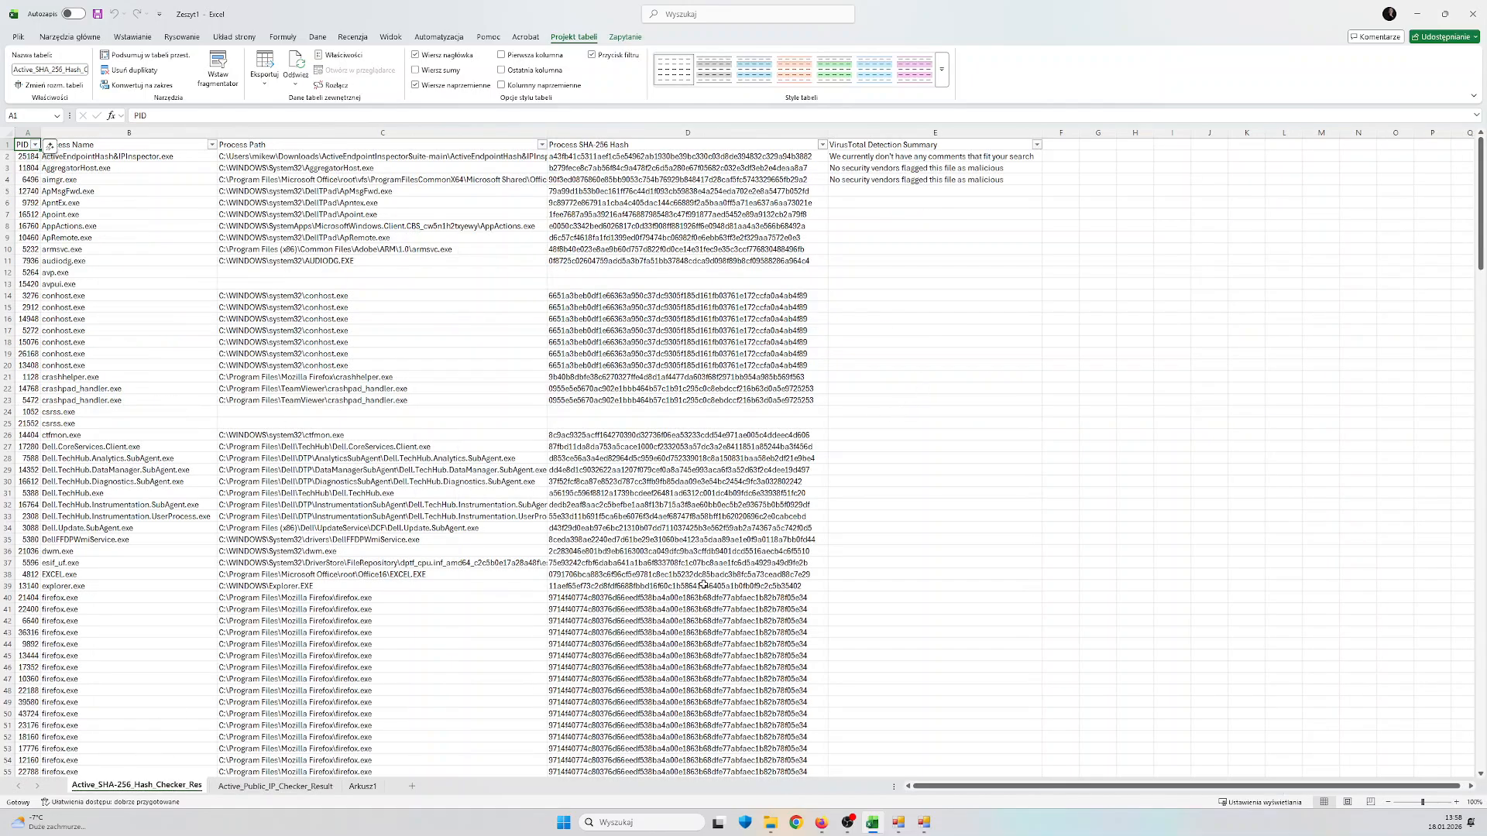
pyautogui.moveTo(914, 190); pyautogui.dragTo(945, 528)
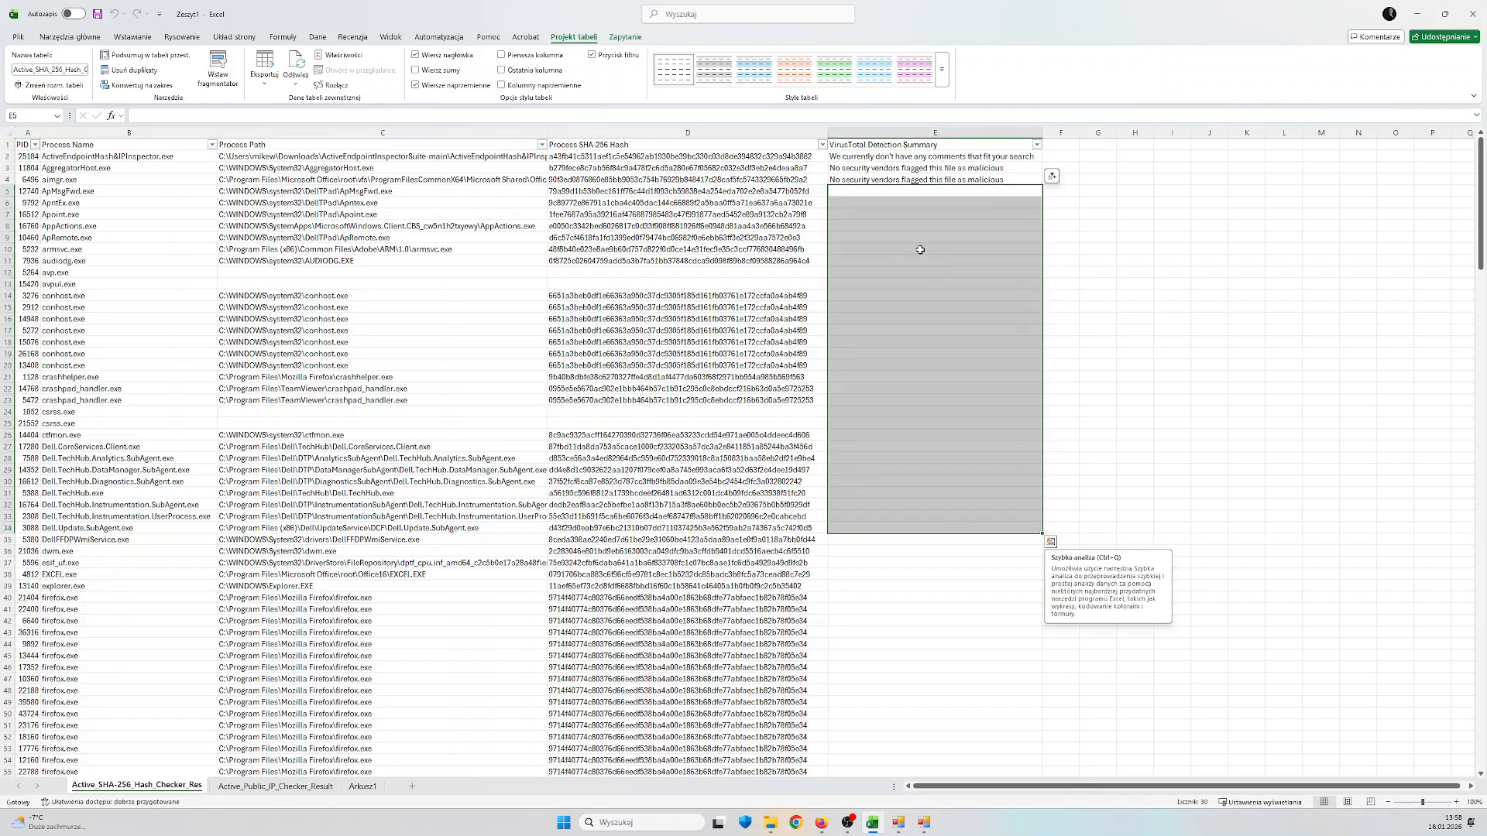
pyautogui.moveTo(920, 238); pyautogui.dragTo(924, 561)
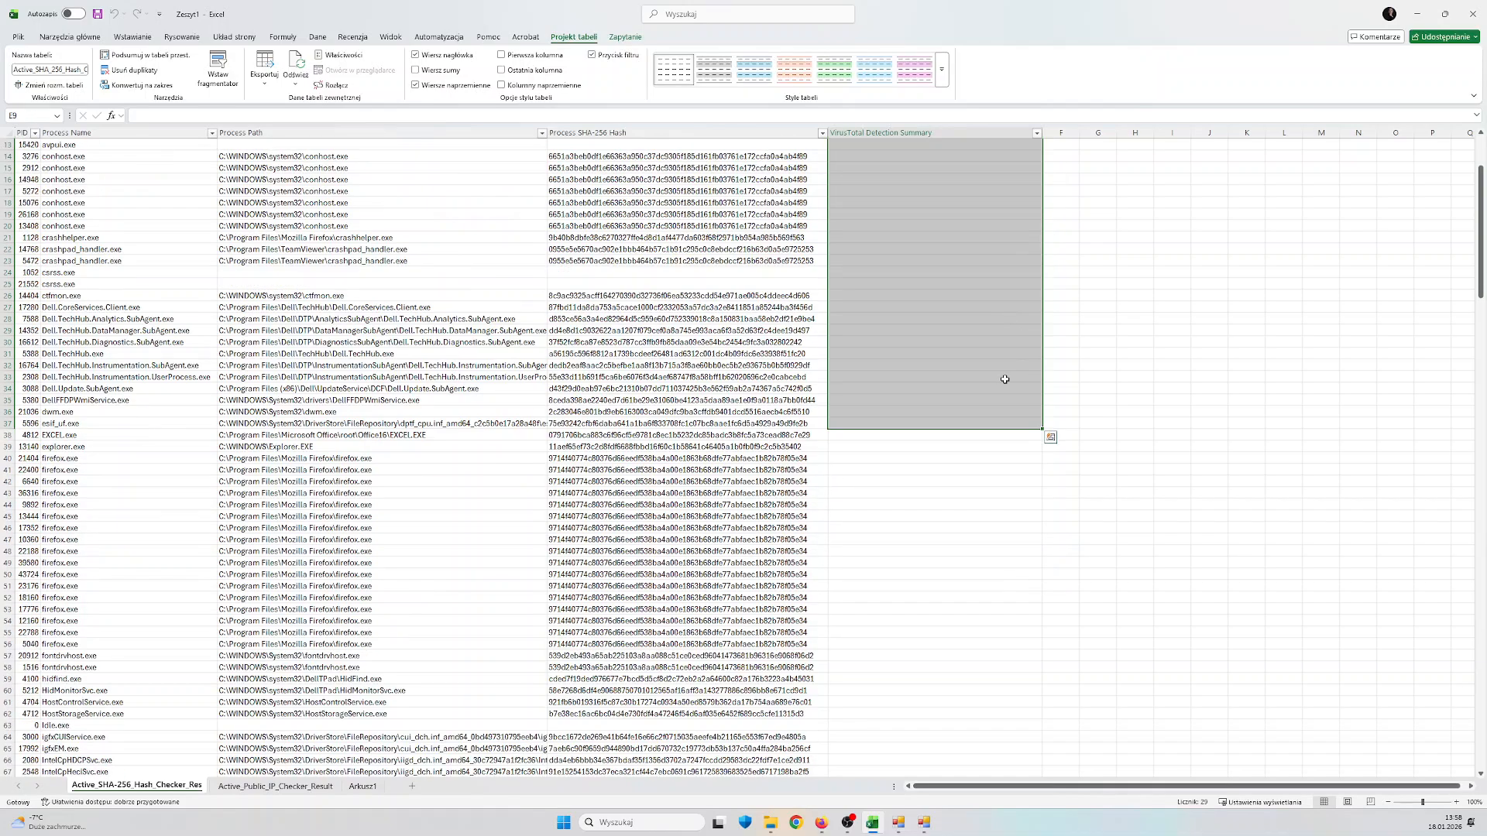
pyautogui.scroll(-12, 1002, 375)
pyautogui.scroll(-20, 979, 413)
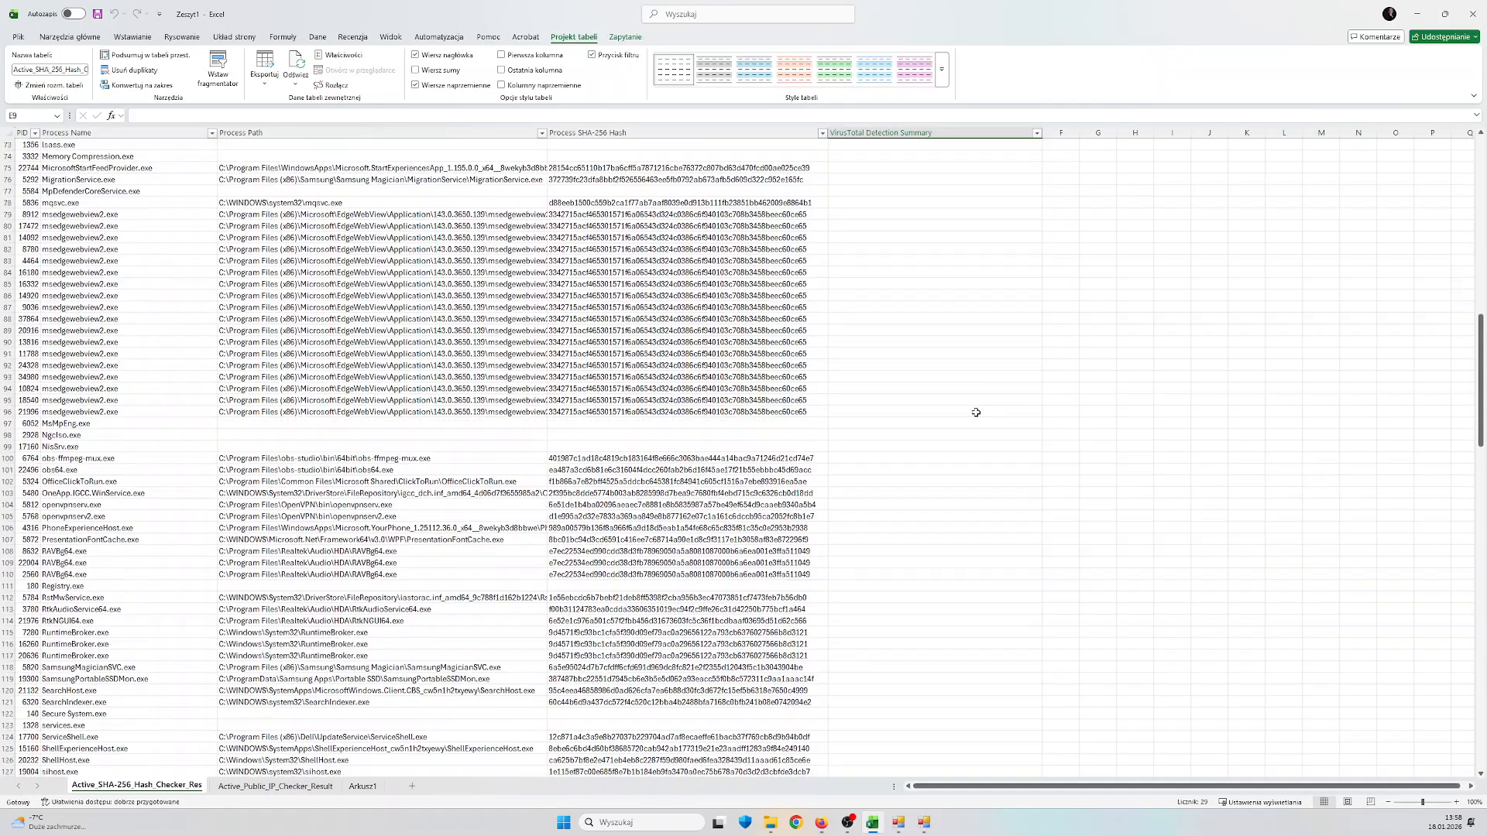
pyautogui.scroll(-20, 976, 413)
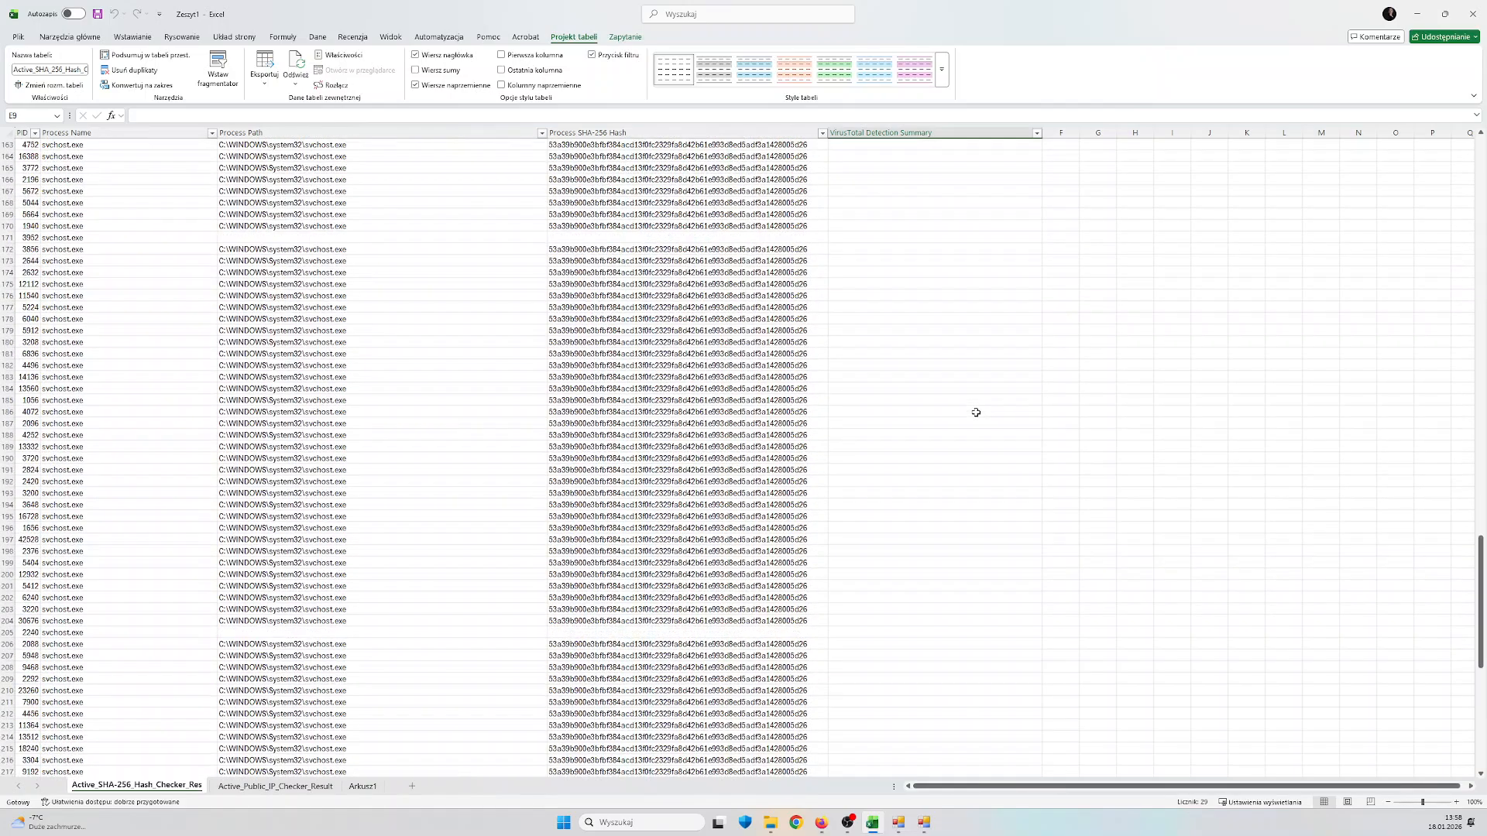
pyautogui.scroll(-4, 975, 413)
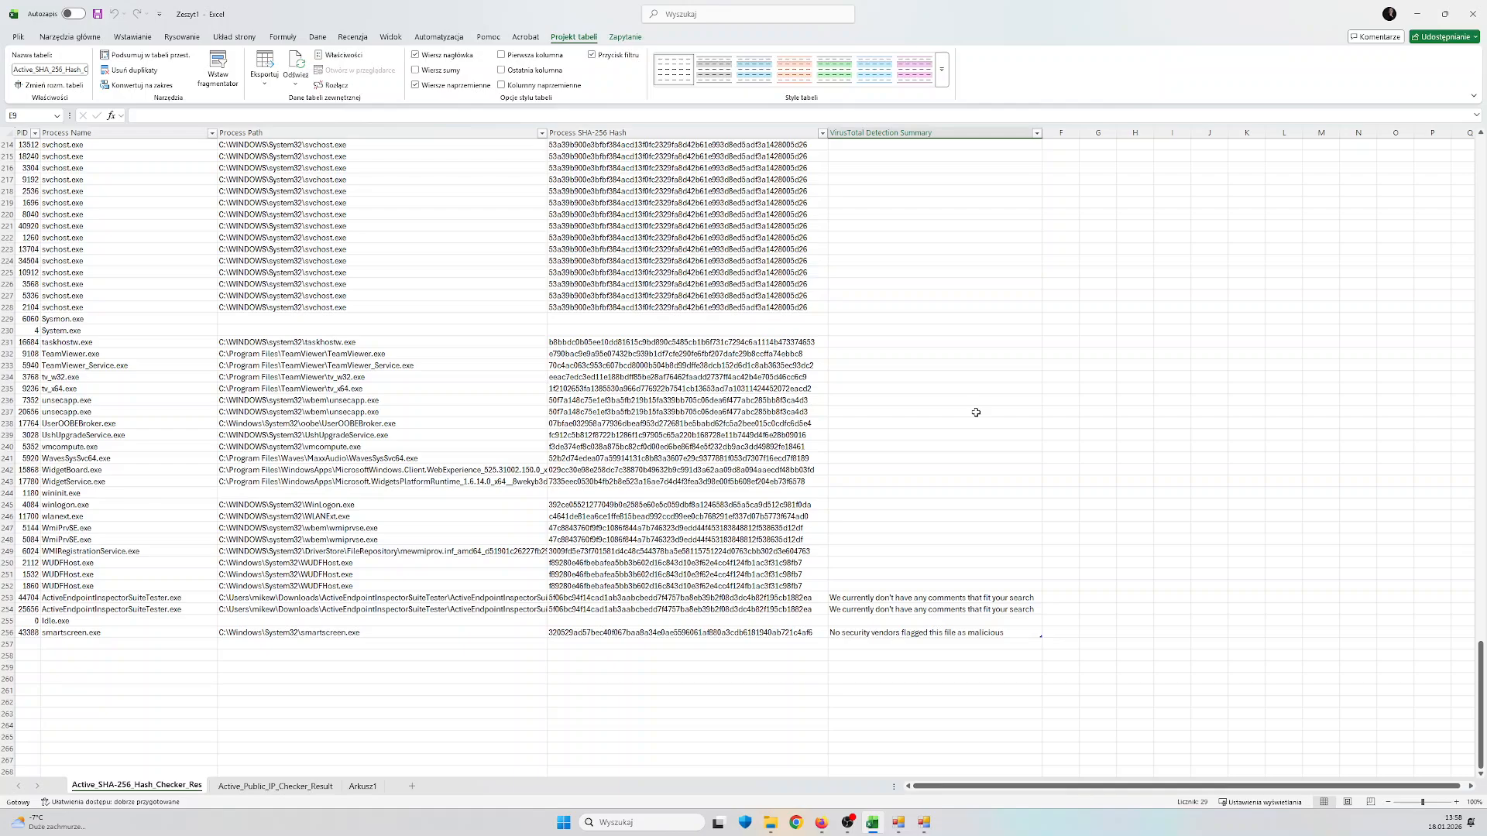
# Highlight the process rows at the end of the hash results, finishing with the ActiveEndpointInspectorSuiteTester.exe through smartscreen.exe rows
pyautogui.moveTo(1055, 663); pyautogui.dragTo(62, 267)
pyautogui.click(147, 199)
pyautogui.moveTo(26, 200); pyautogui.dragTo(880, 553)
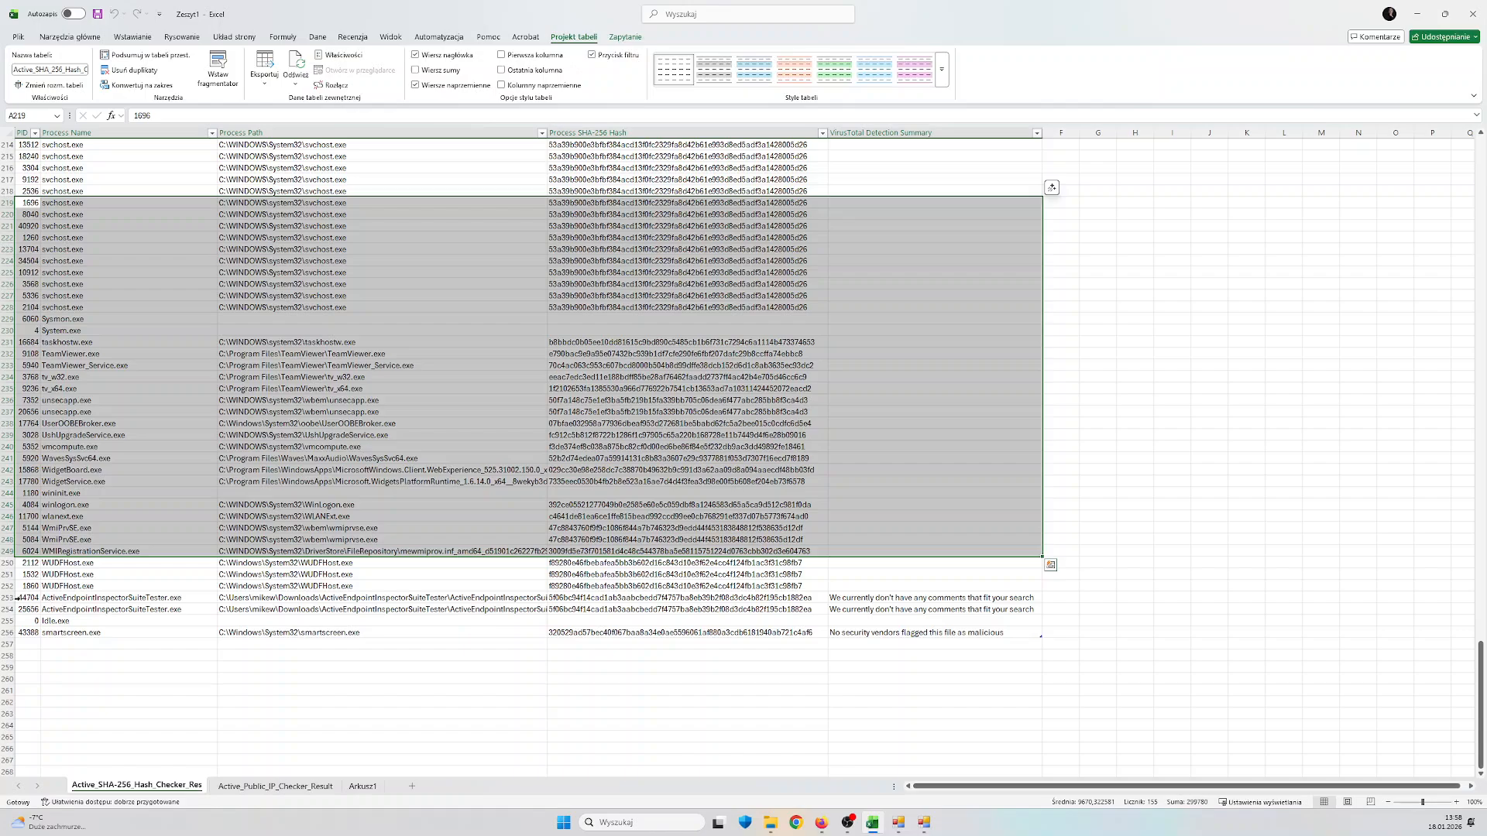
pyautogui.moveTo(16, 598); pyautogui.dragTo(913, 631)
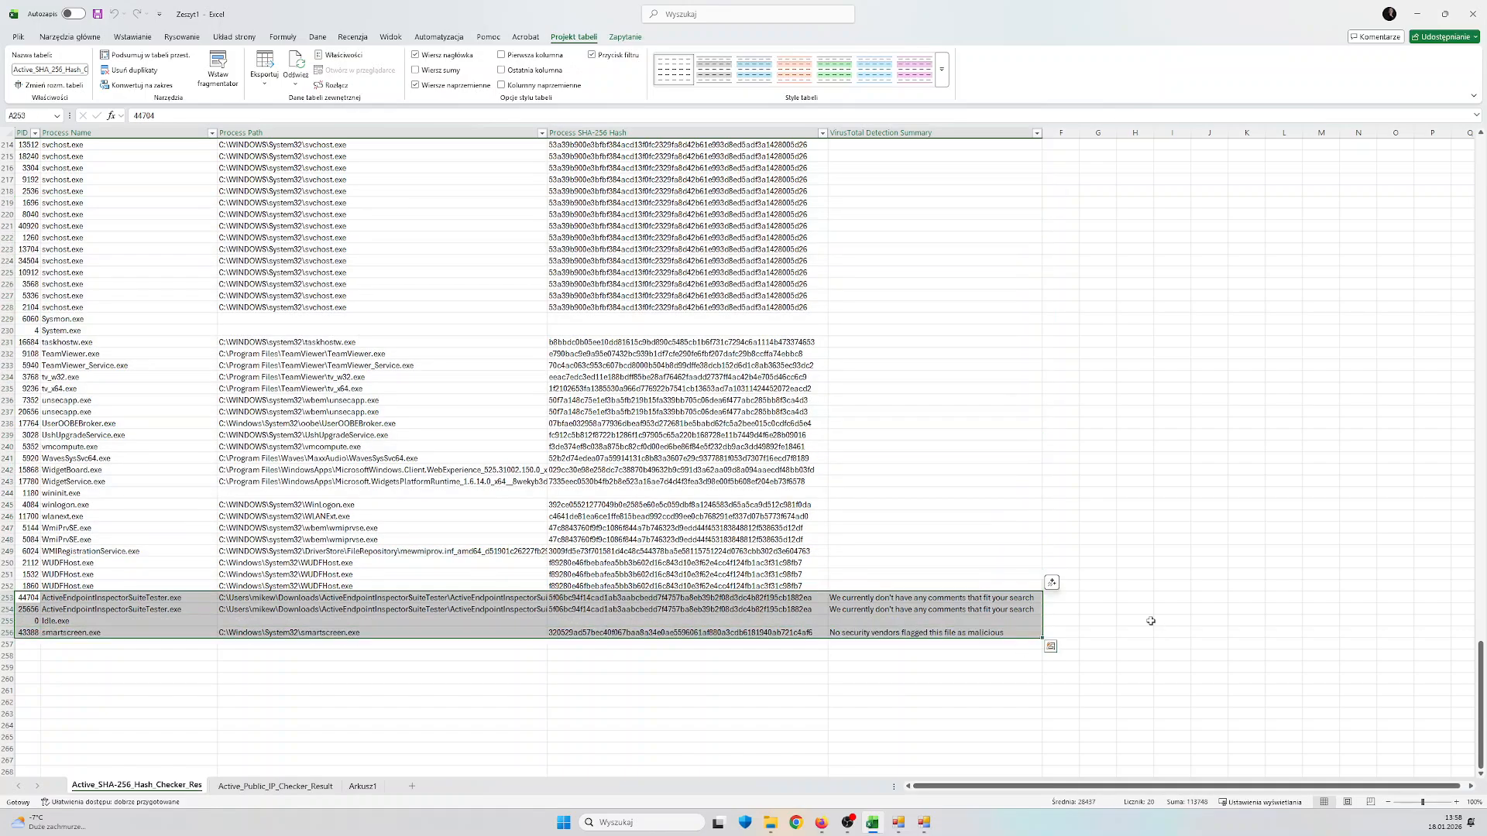
pyautogui.scroll(2, 1123, 615)
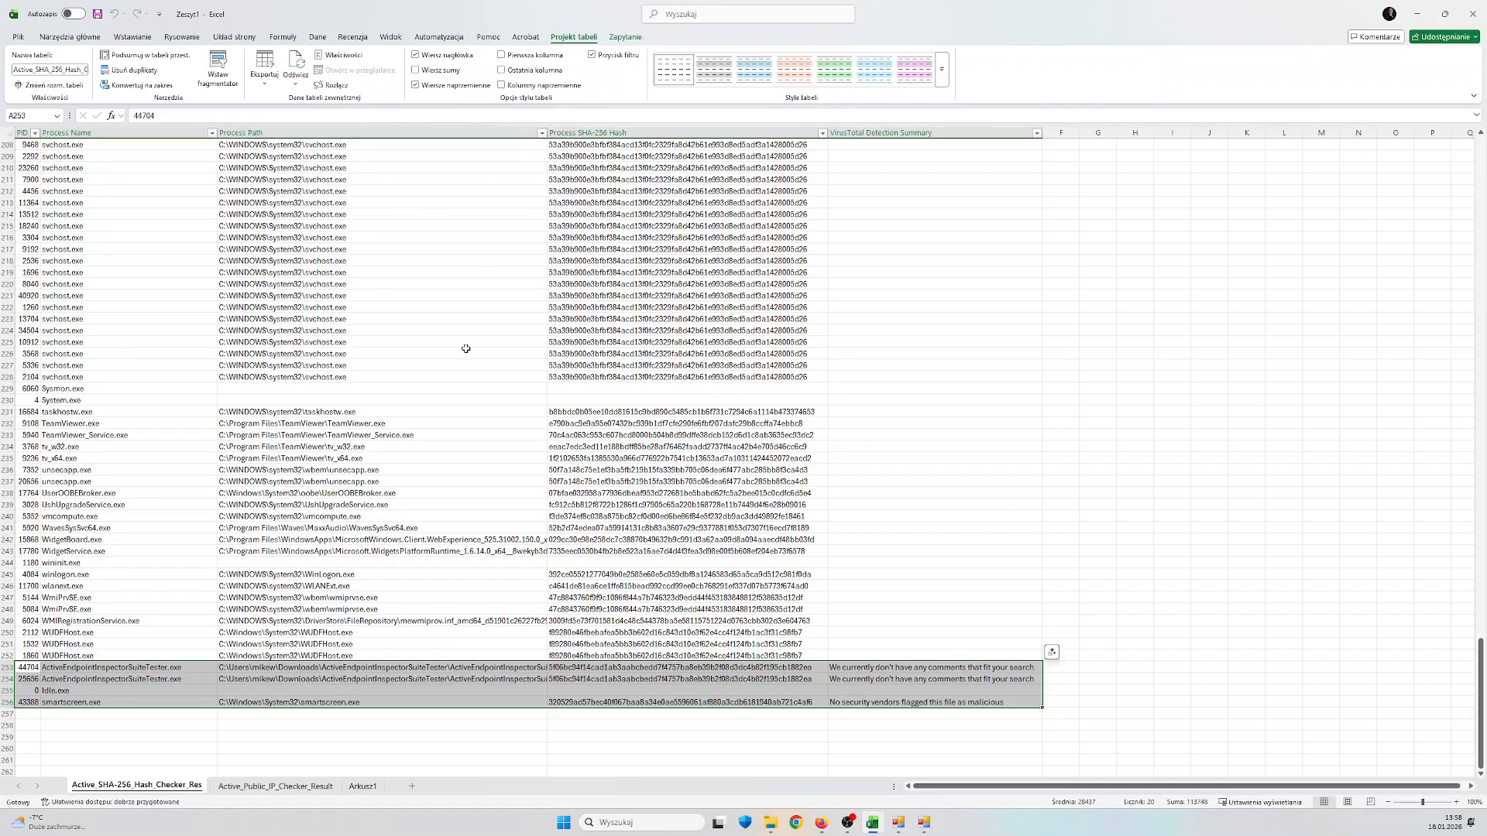
# Review the Active_Public_IP_Checker_Result sheet, highlighting the 1.1.1.1 row of the suite tester and the whole results table
pyautogui.click(276, 786)
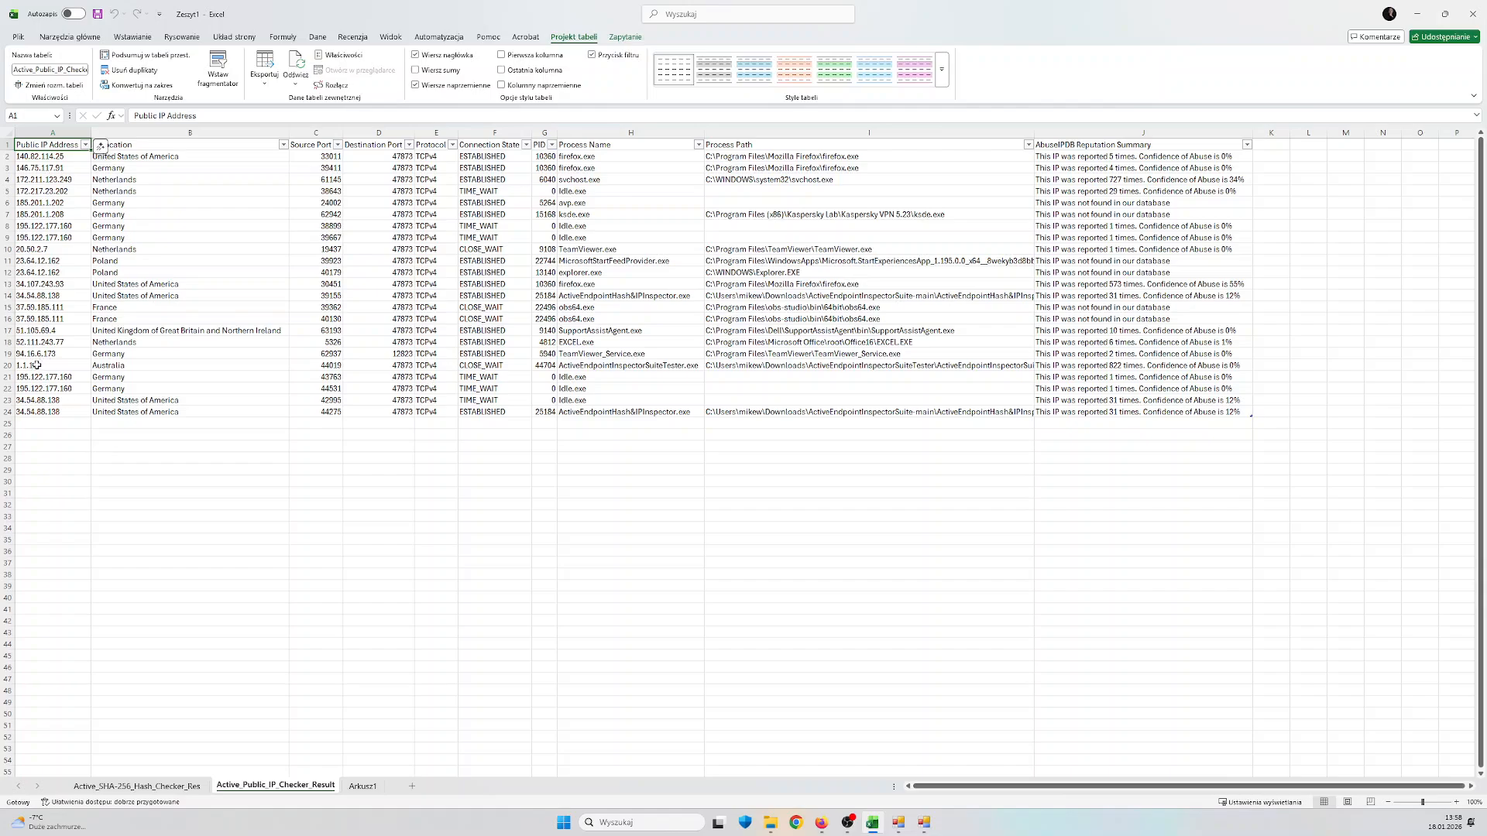
pyautogui.moveTo(36, 364); pyautogui.dragTo(1089, 367)
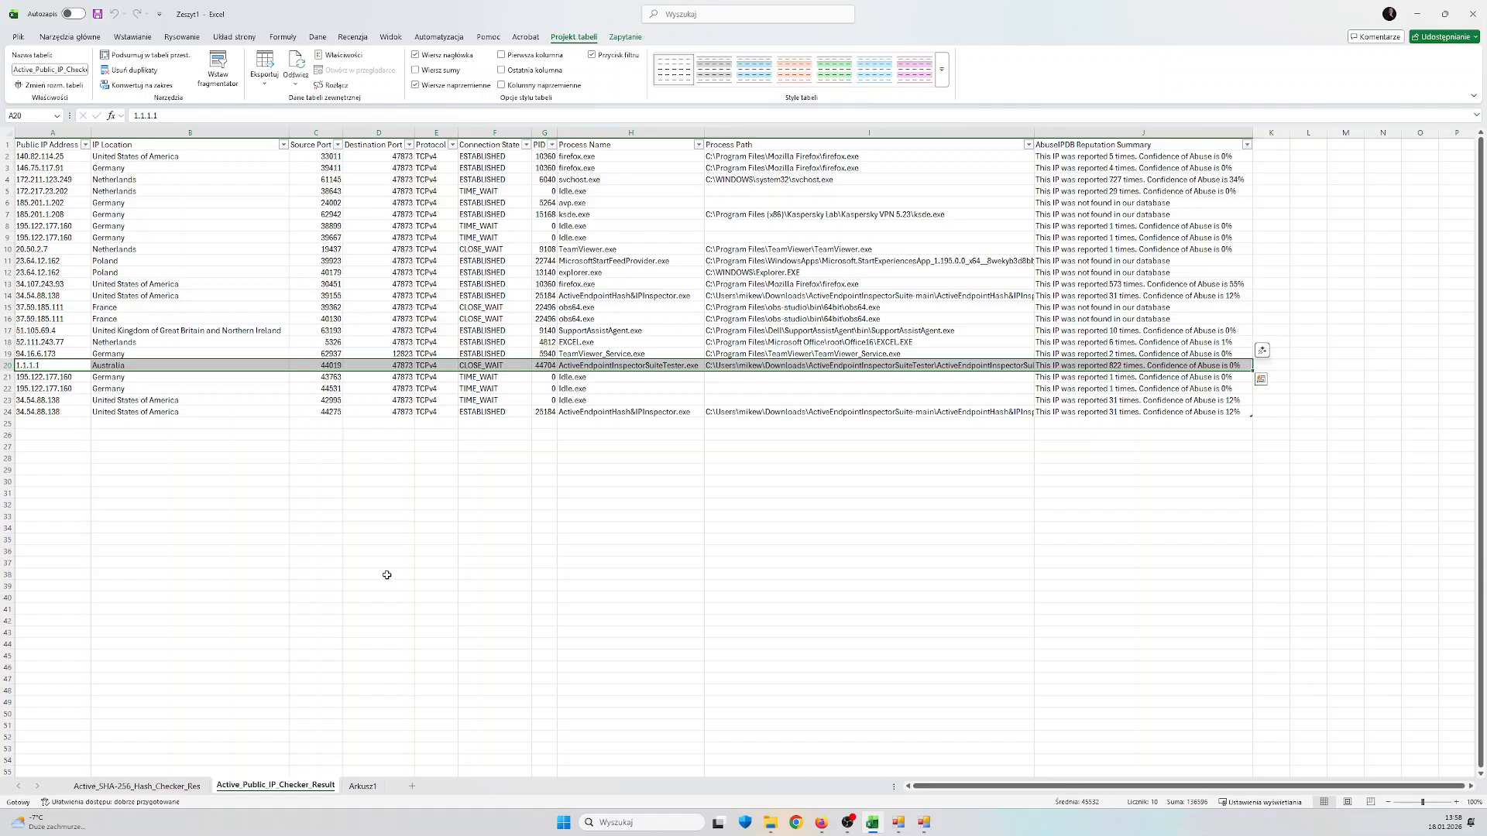
pyautogui.scroll(-1, 386, 576)
pyautogui.scroll(1, 386, 576)
pyautogui.moveTo(47, 145); pyautogui.dragTo(1162, 408)
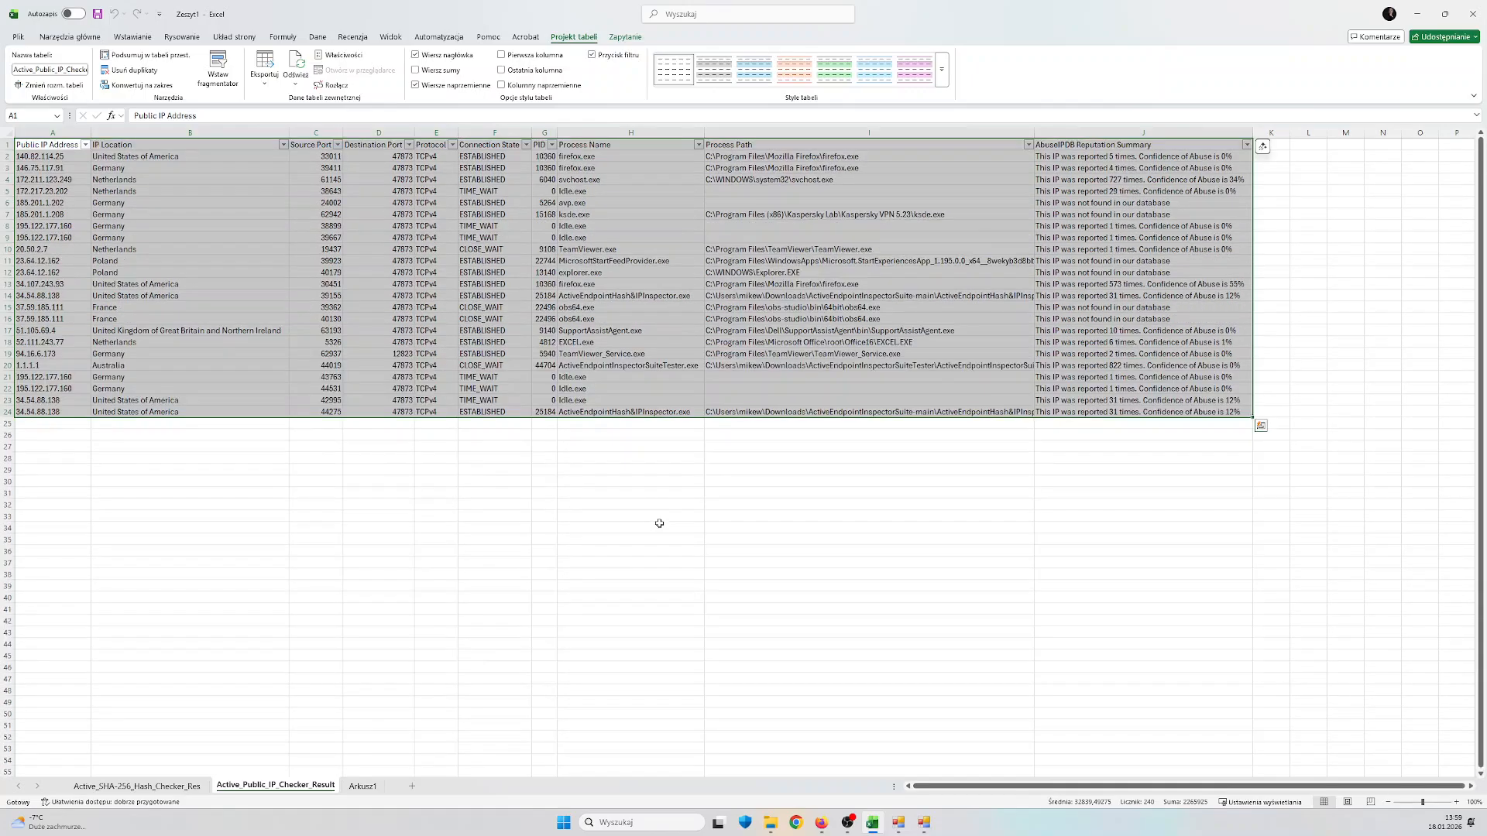
pyautogui.click(668, 525)
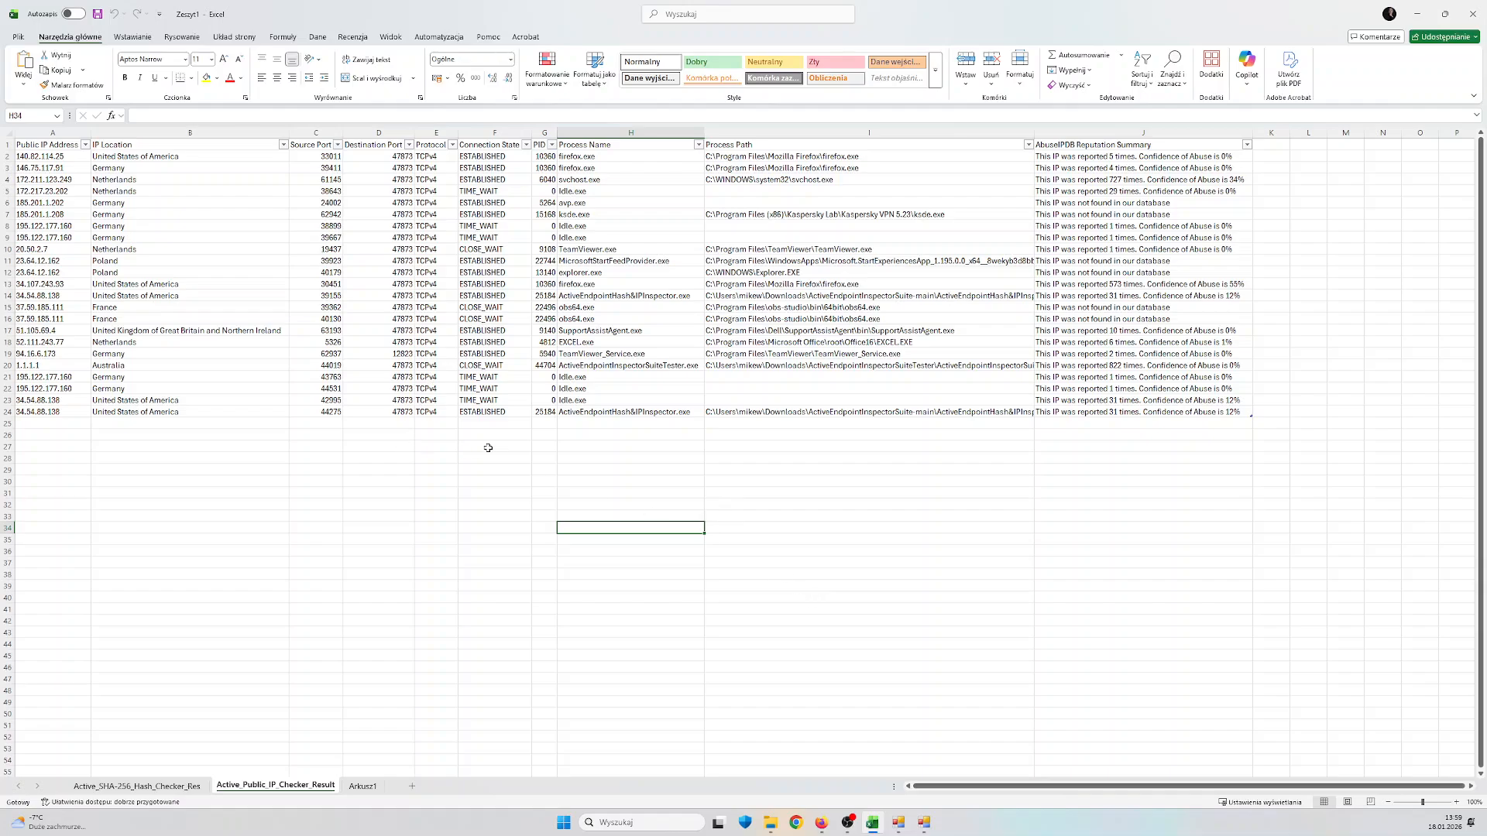
pyautogui.moveTo(630, 505); pyautogui.dragTo(675, 564)
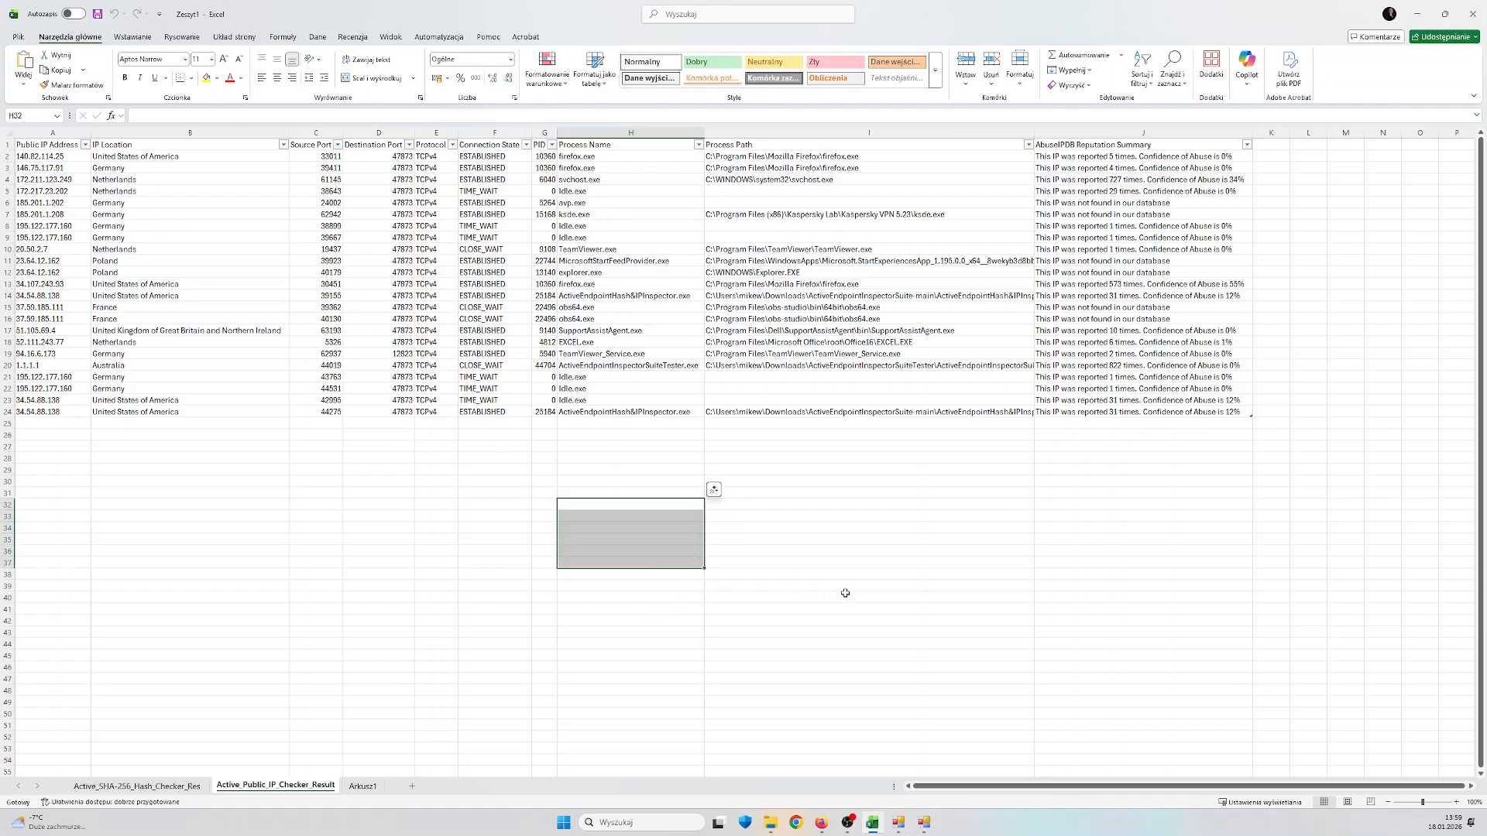
pyautogui.click(845, 596)
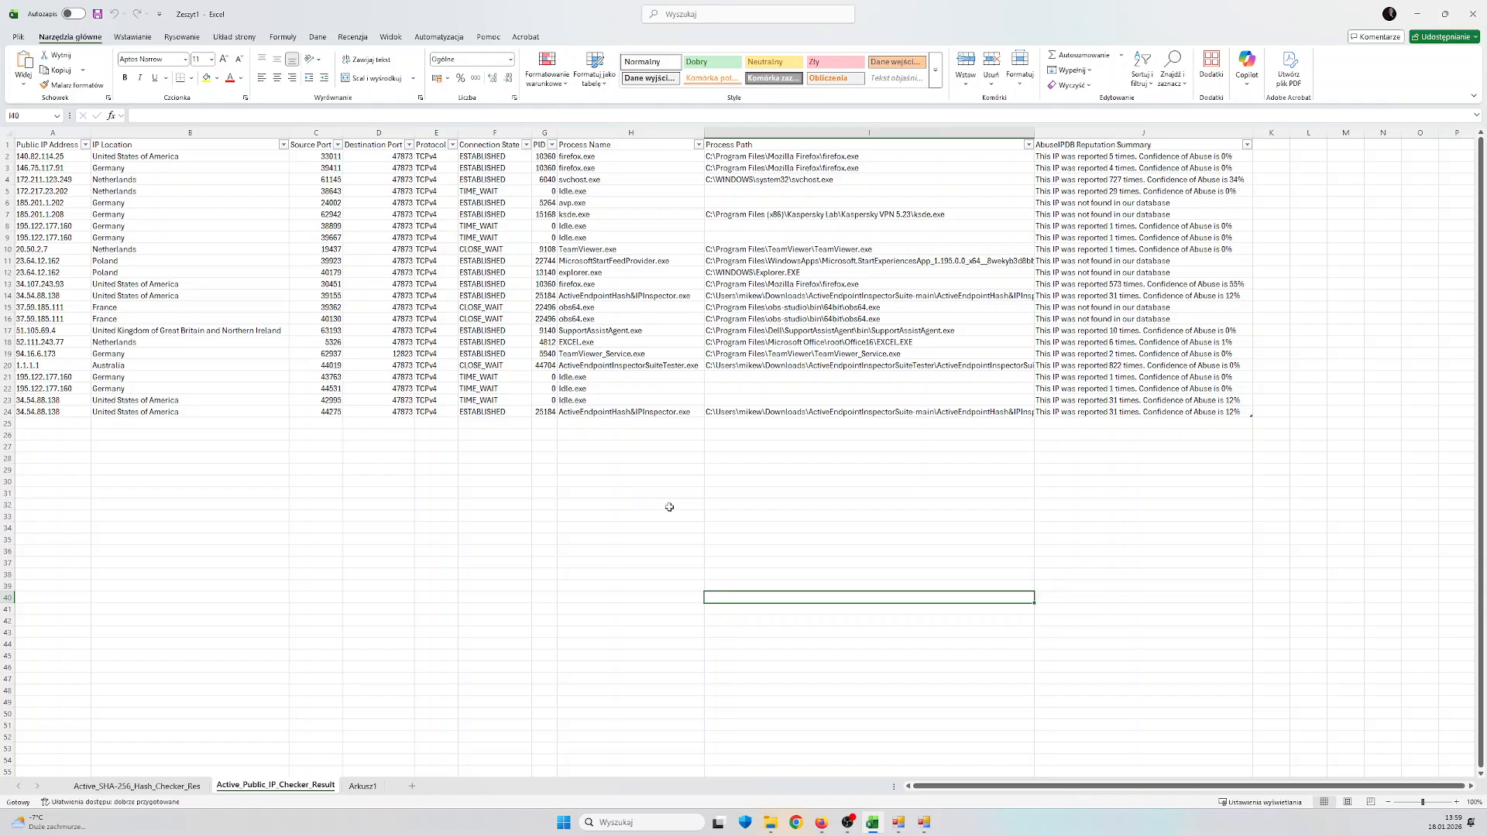
# Minimize the workbook, switch to Firefox and look through the author's GitHub profile with its pinned repositories and contribution activity
pyautogui.click(1416, 15)
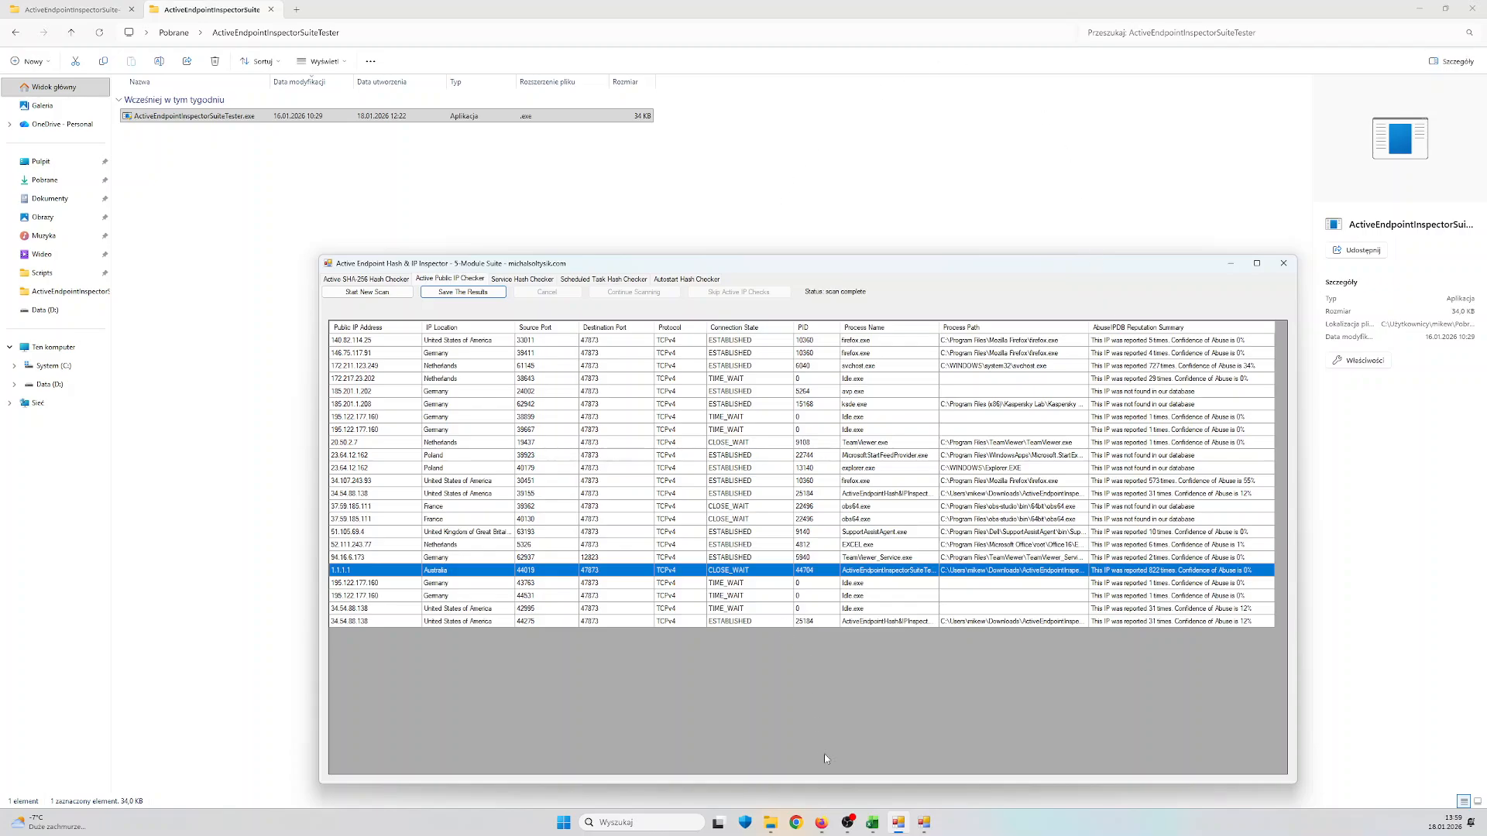
pyautogui.click(820, 830)
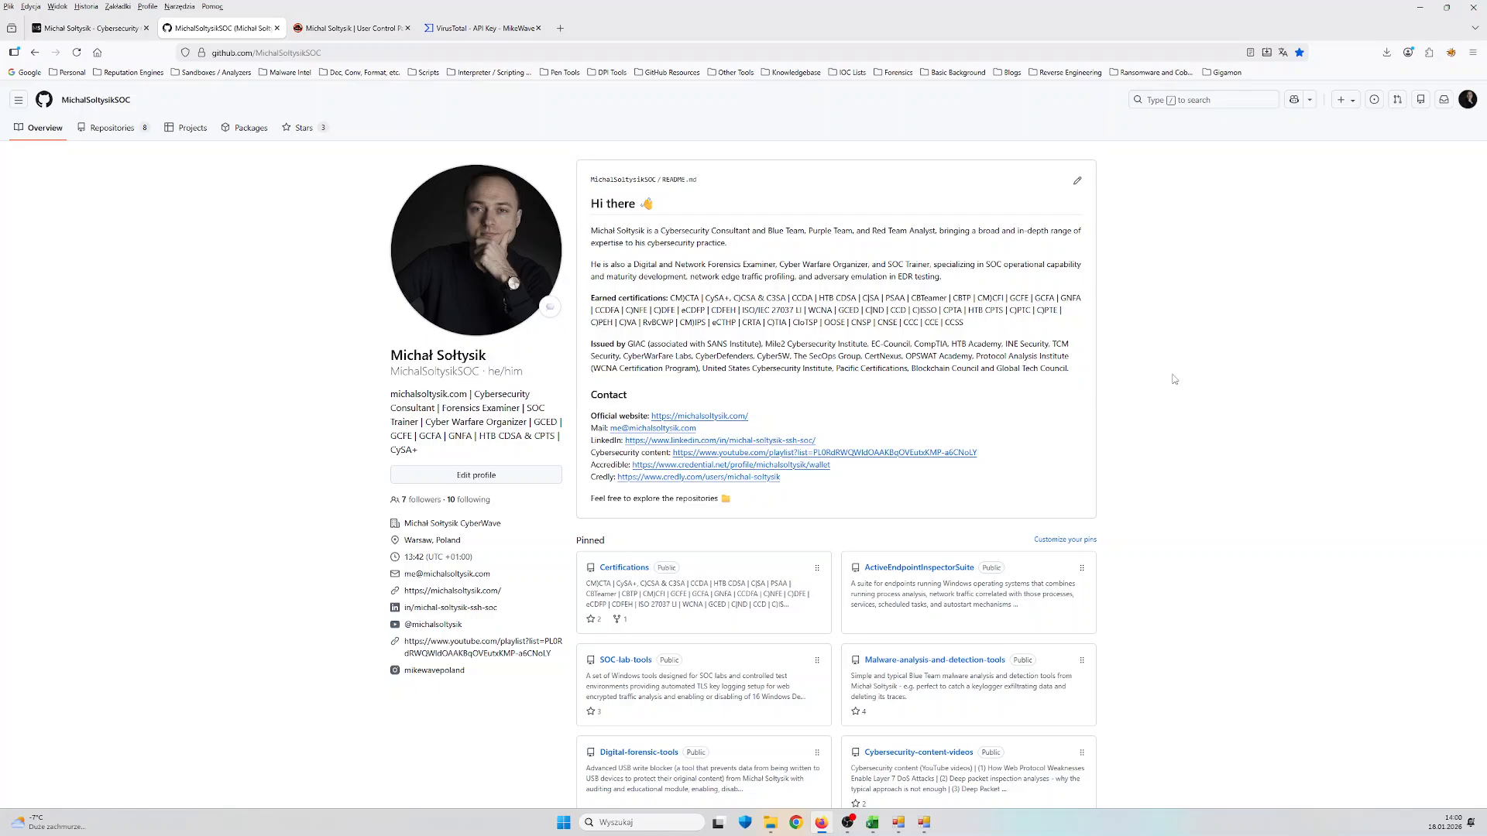
pyautogui.scroll(-5, 1286, 376)
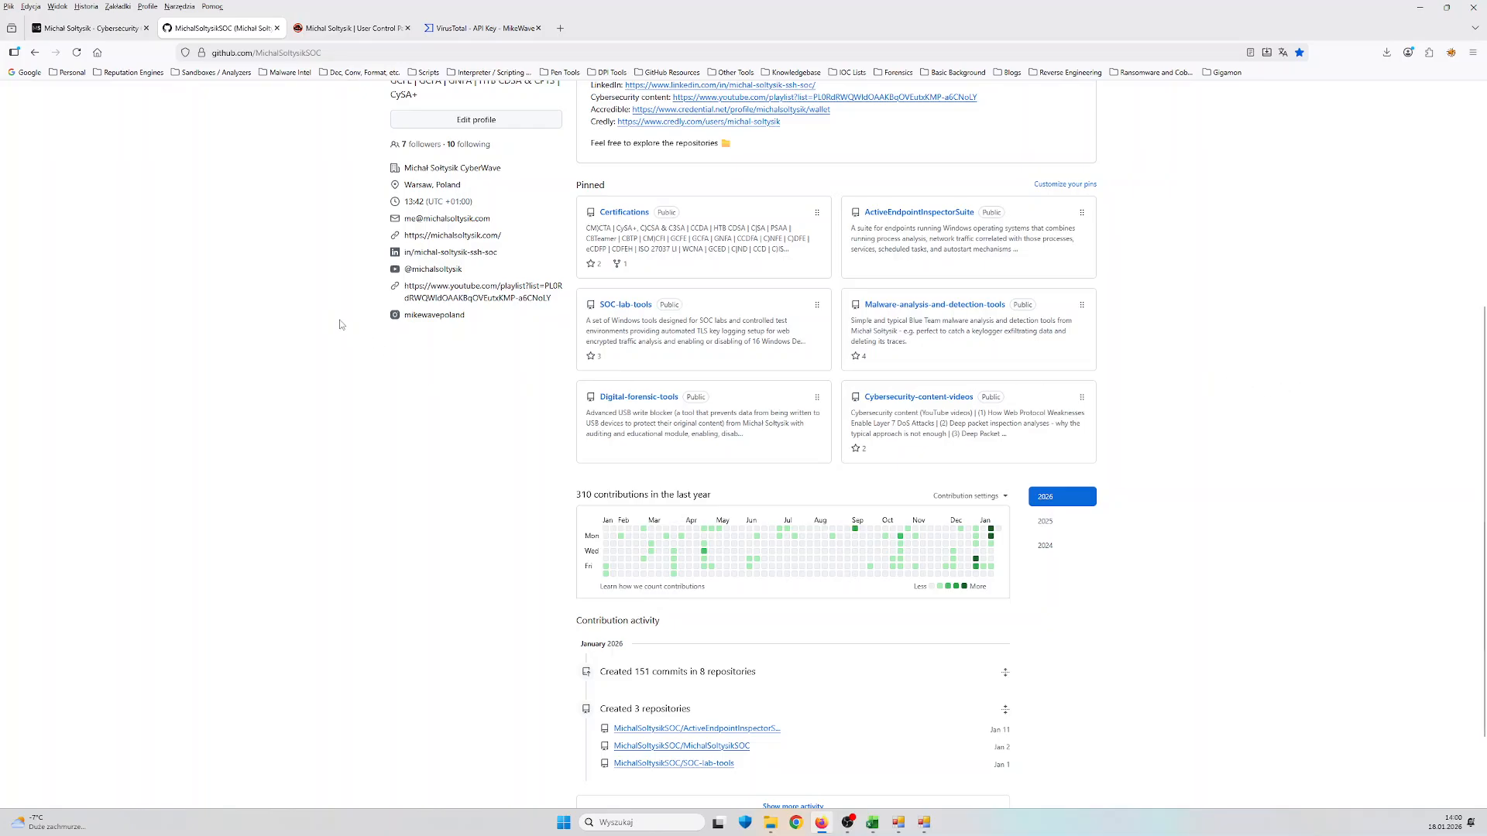
pyautogui.scroll(4, 330, 320)
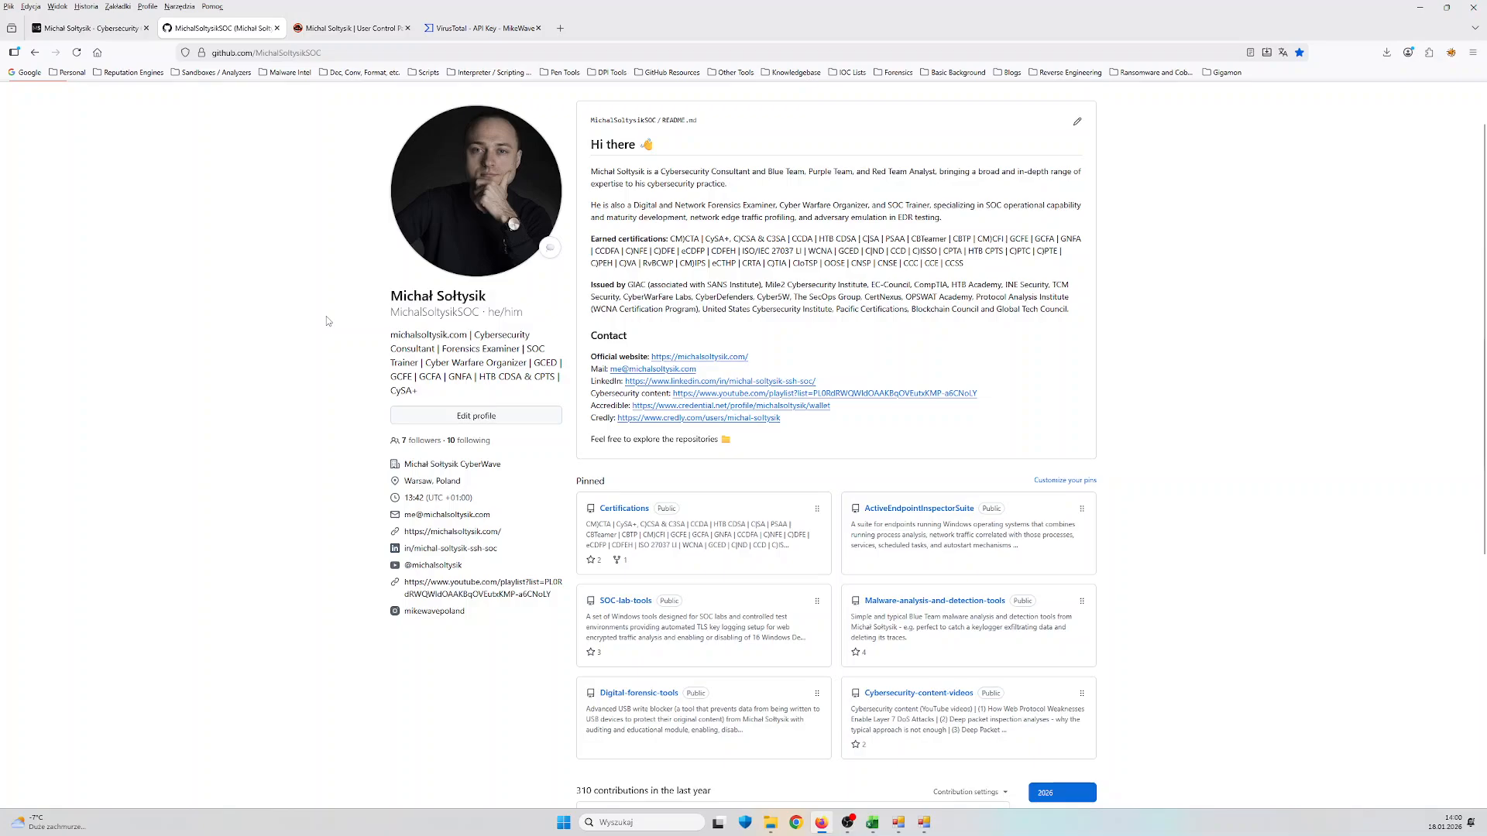
pyautogui.scroll(1, 327, 316)
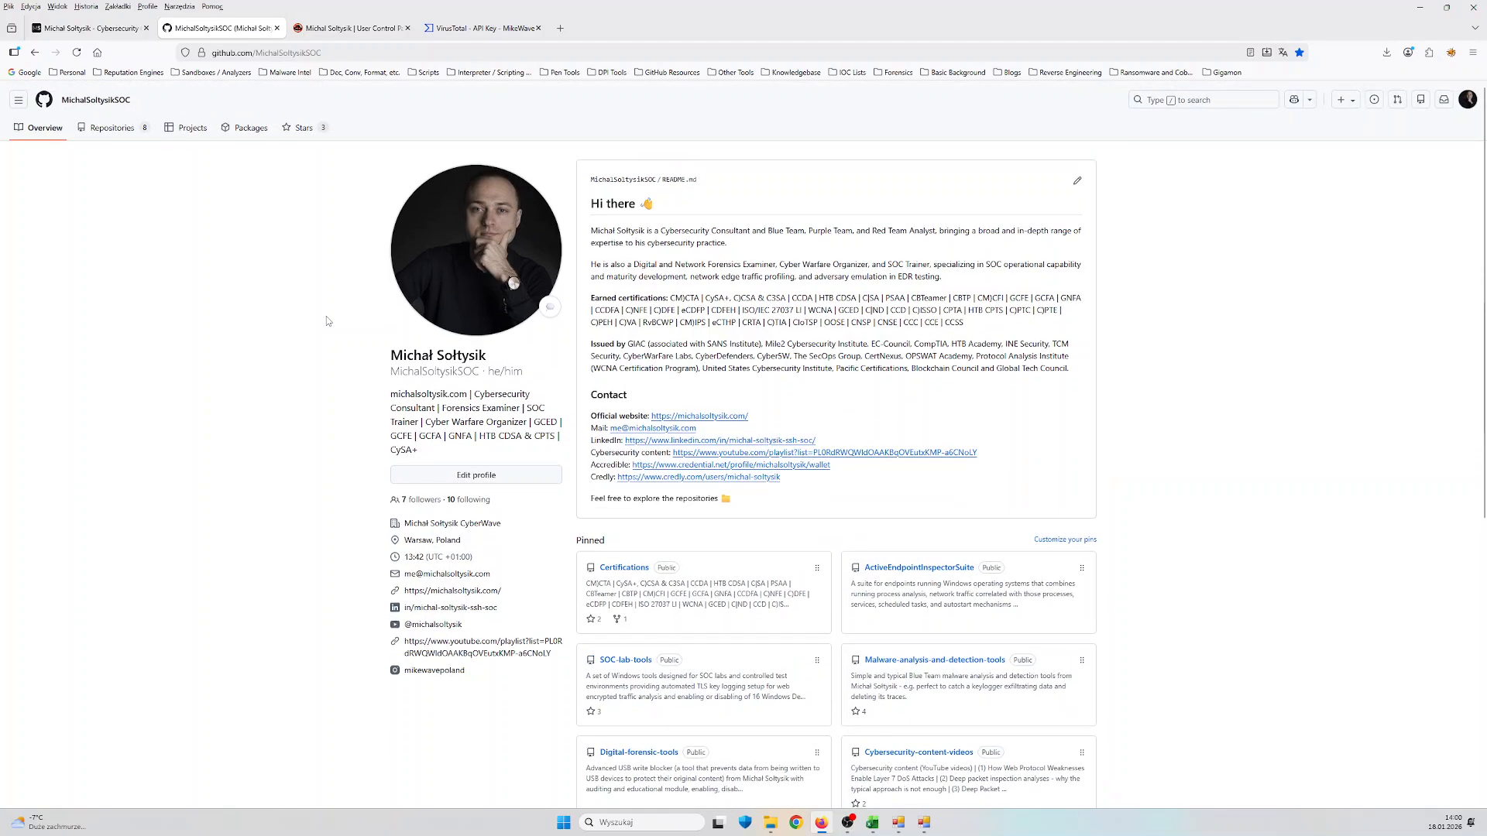